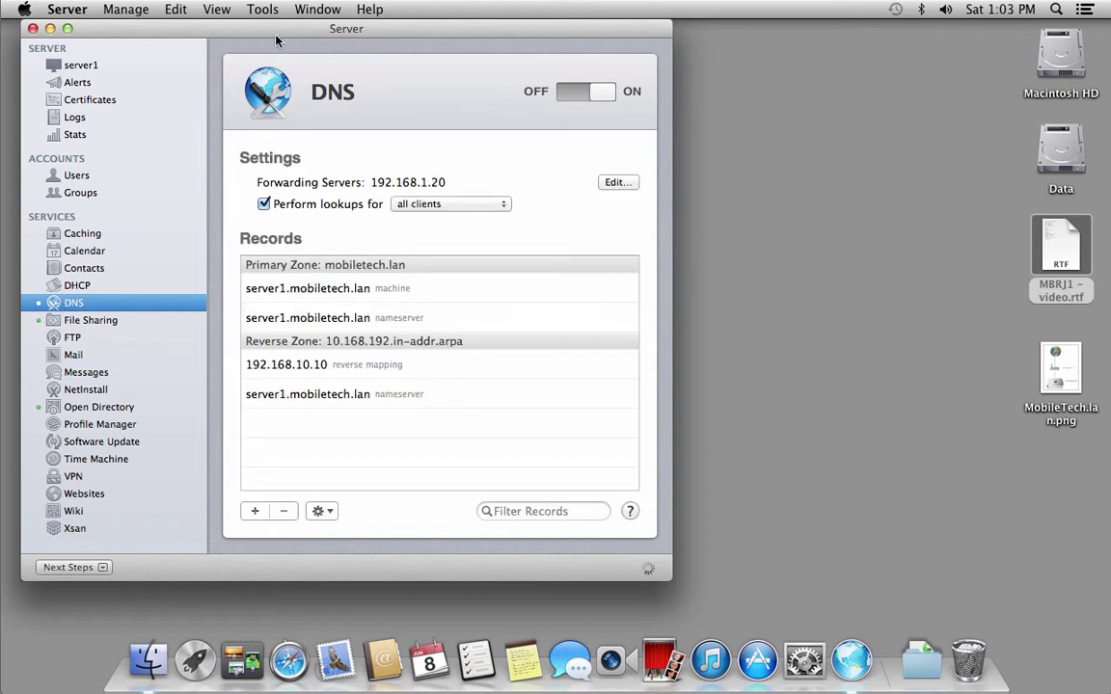
Select the mobiletech.lan primary zone and bring up the list of record types to add.
drag(251, 28, 359, 28)
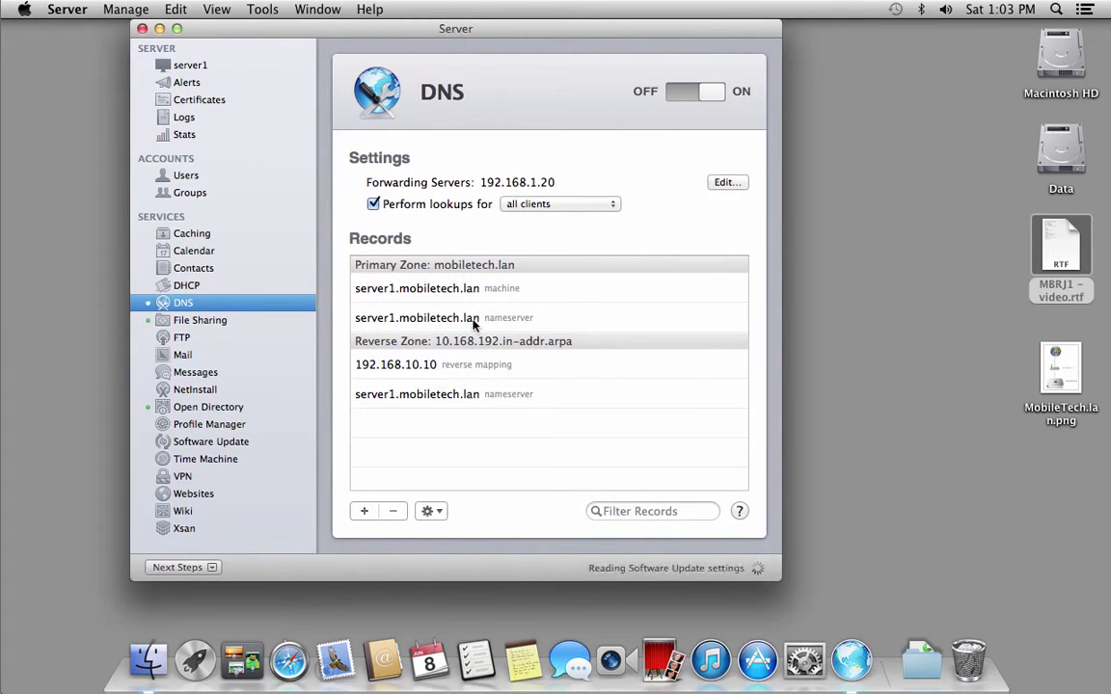
click(435, 512)
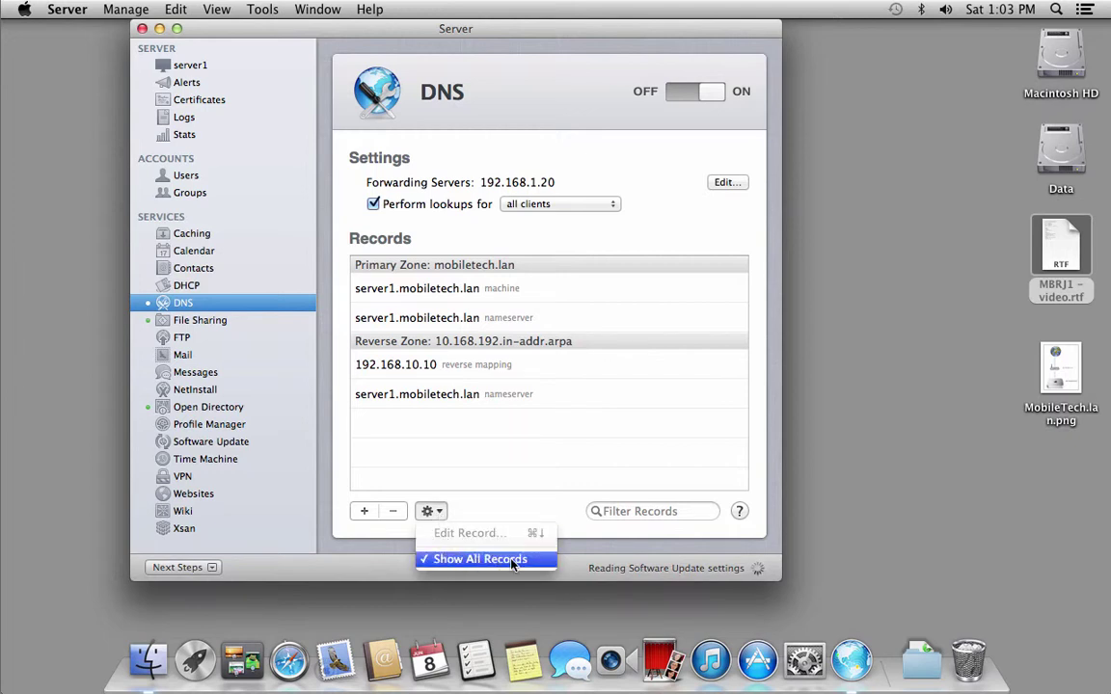
click(494, 266)
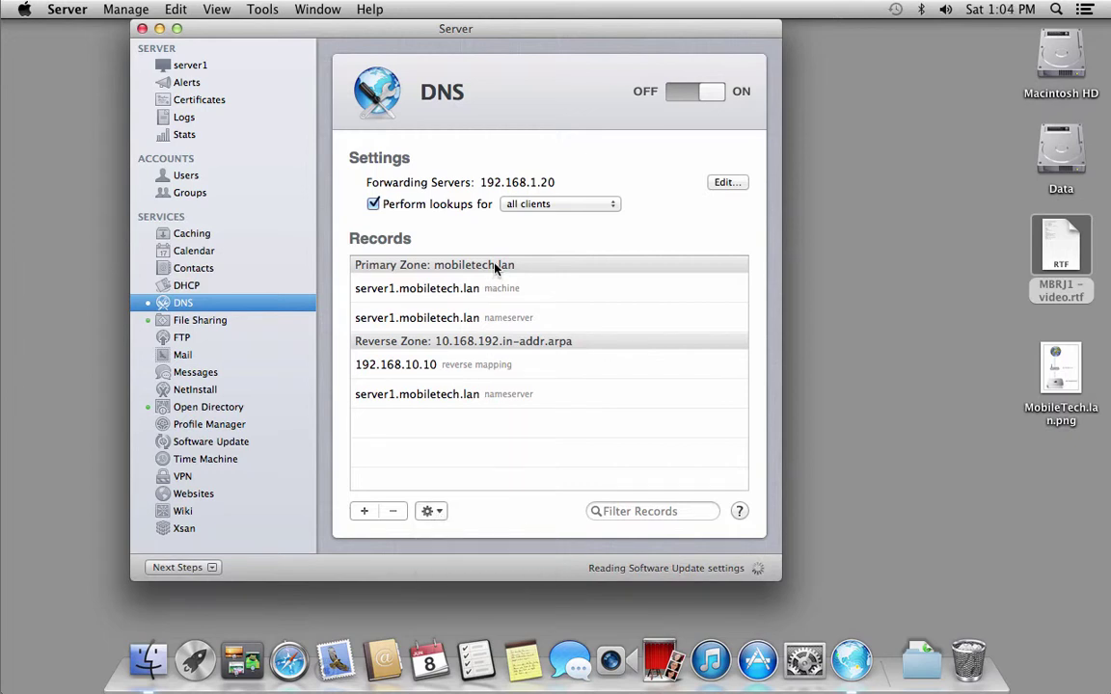
click(495, 268)
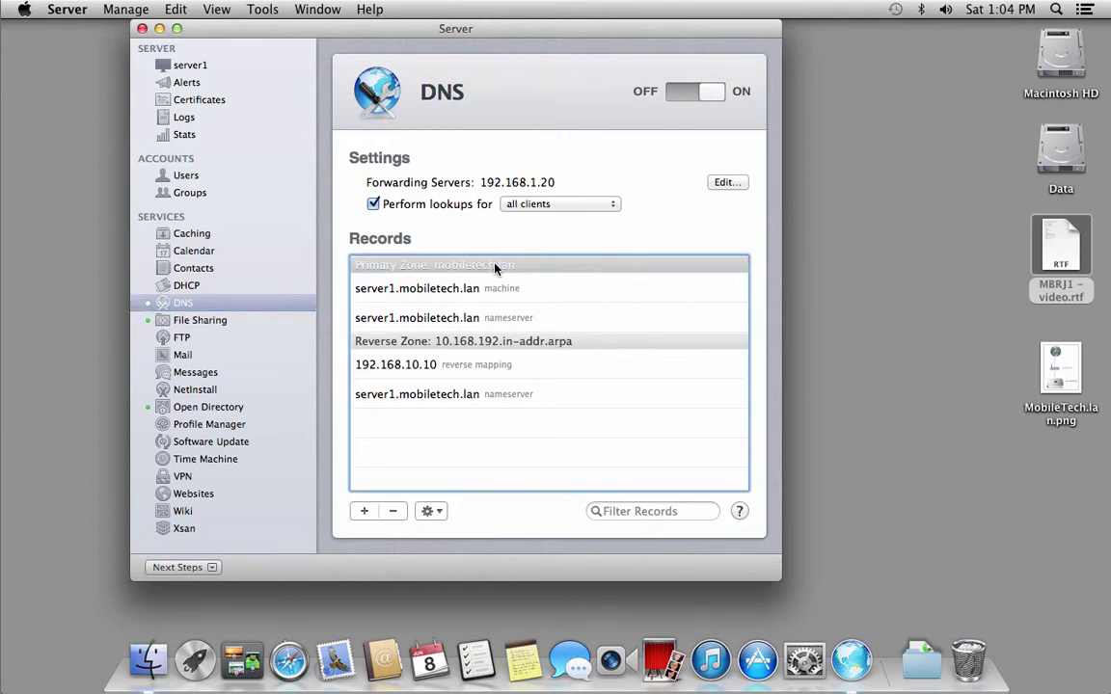
click(365, 512)
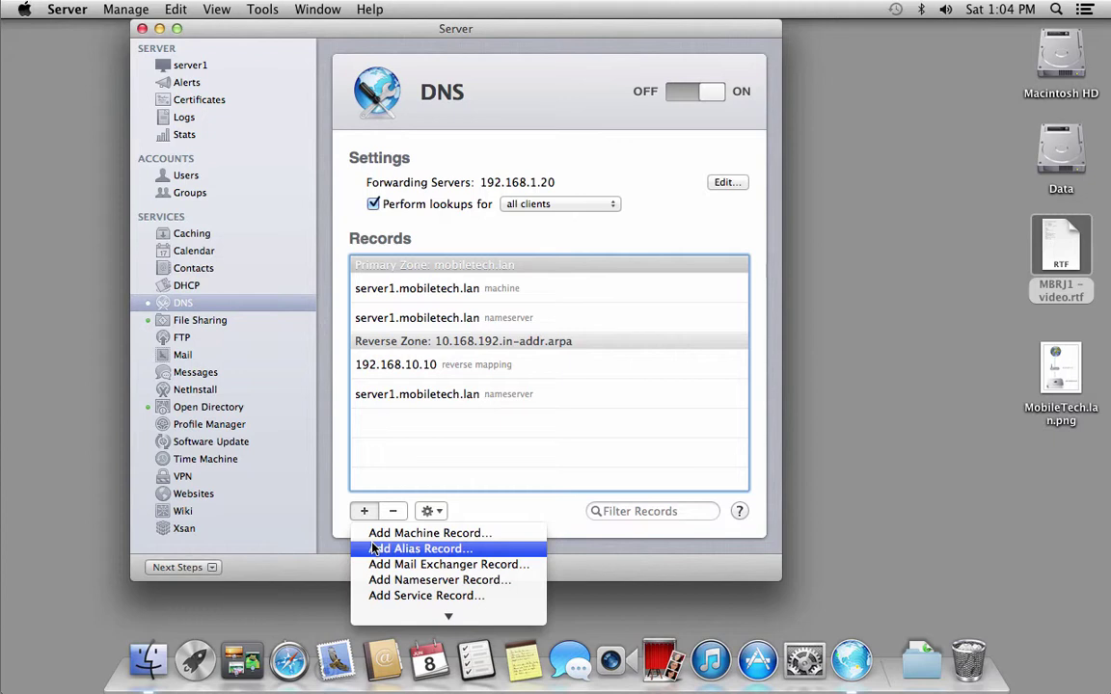
Create alias record 'mail' with destination server1.mobiletech.lan, save it and select it.
click(374, 548)
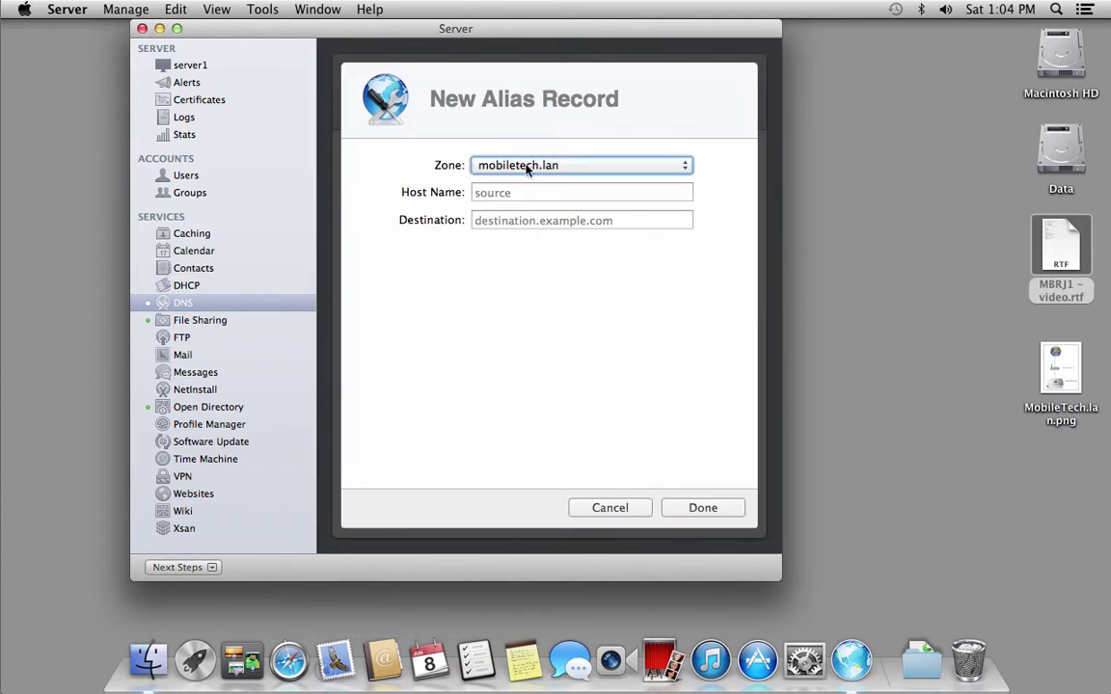
click(545, 202)
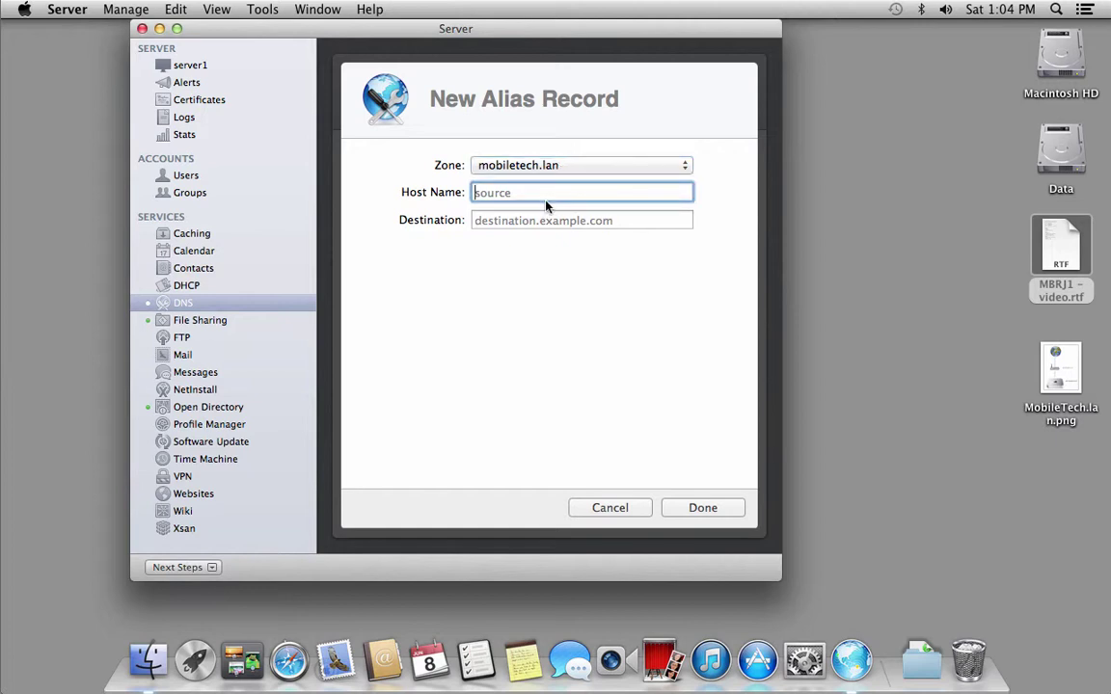
text(mail)
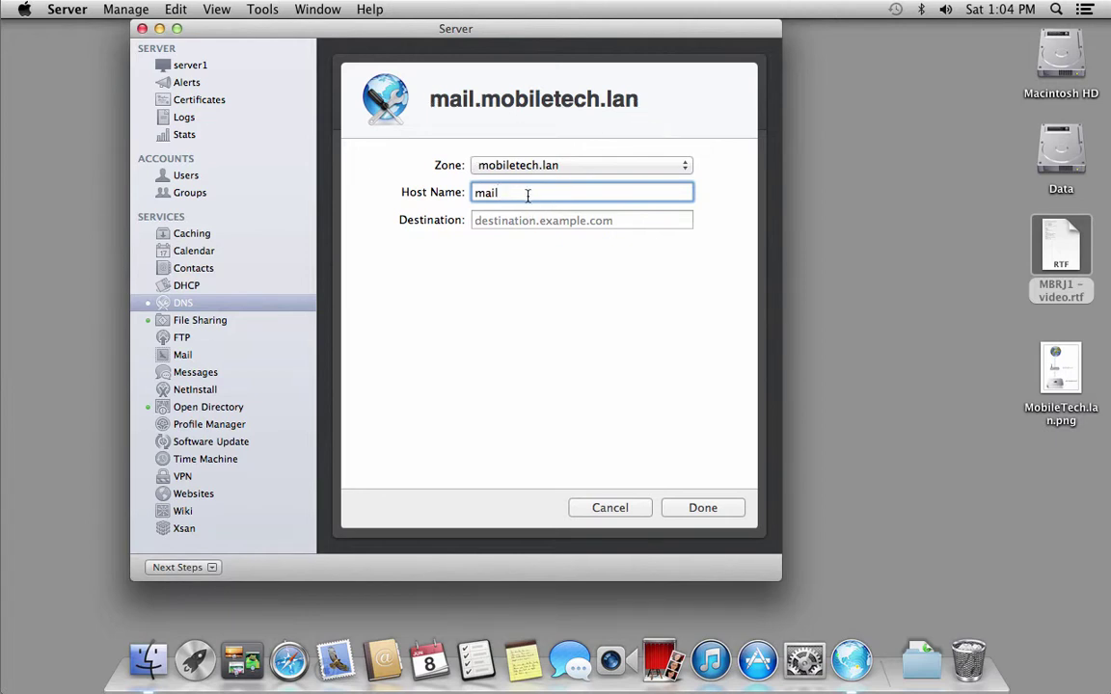
text(.nmob)
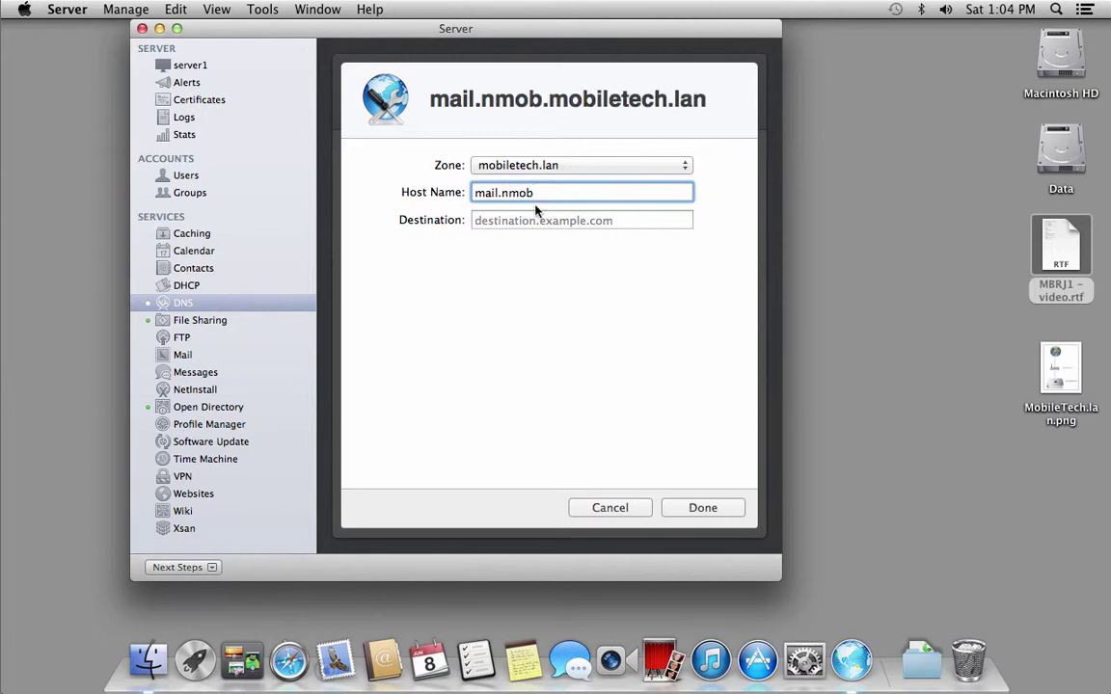
key(BackSpace)
key(BackSpace)
key(BackSpace)
key(BackSpace)
key(BackSpace)
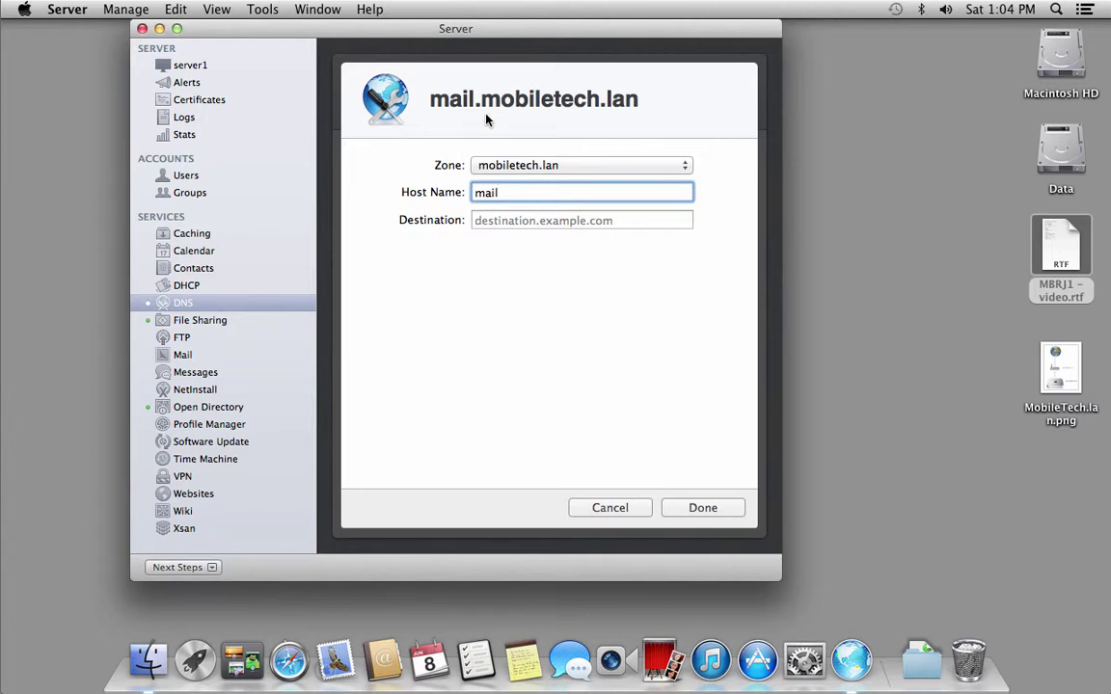
click(542, 222)
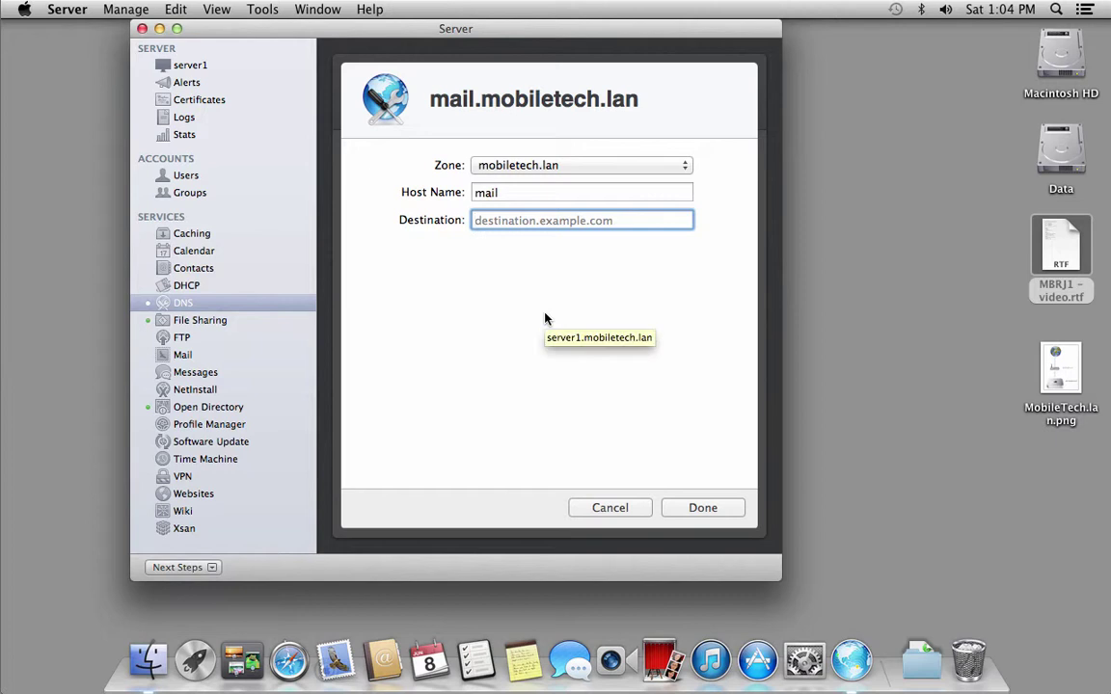
text(serv)
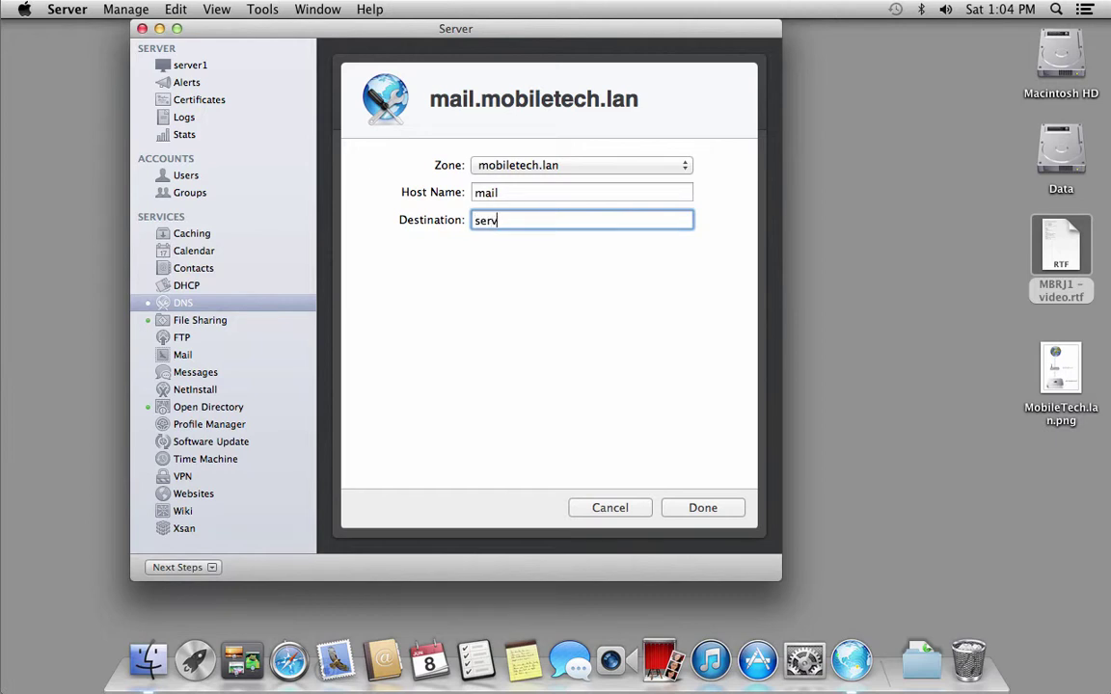
text(er1.mobiletech.lan)
click(702, 511)
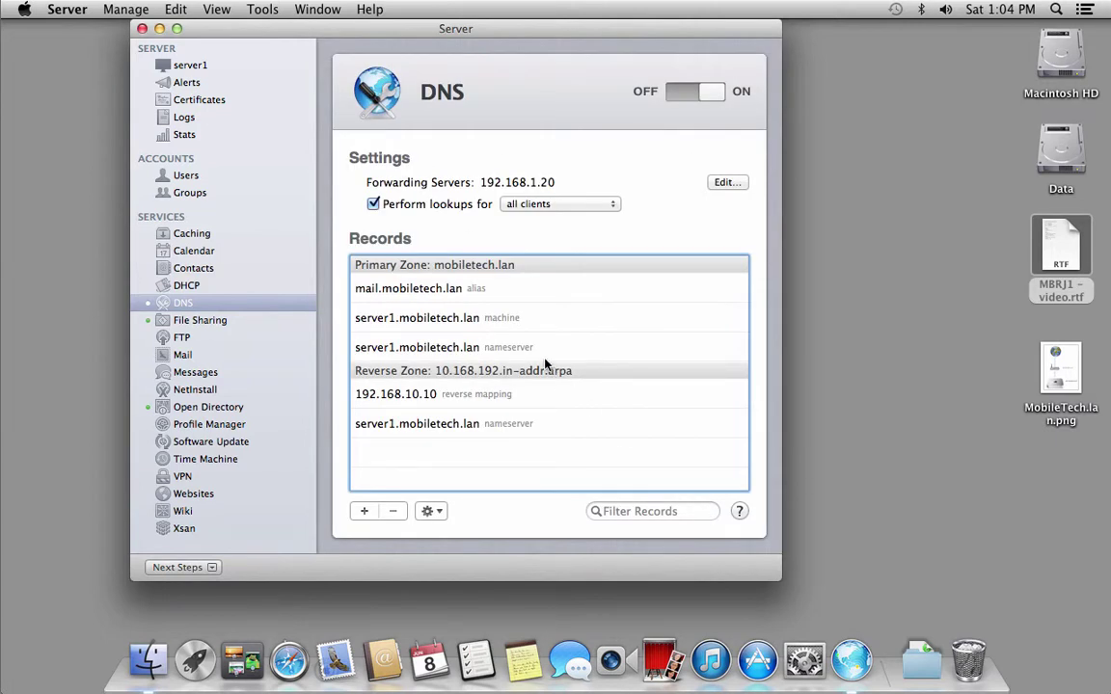
click(493, 293)
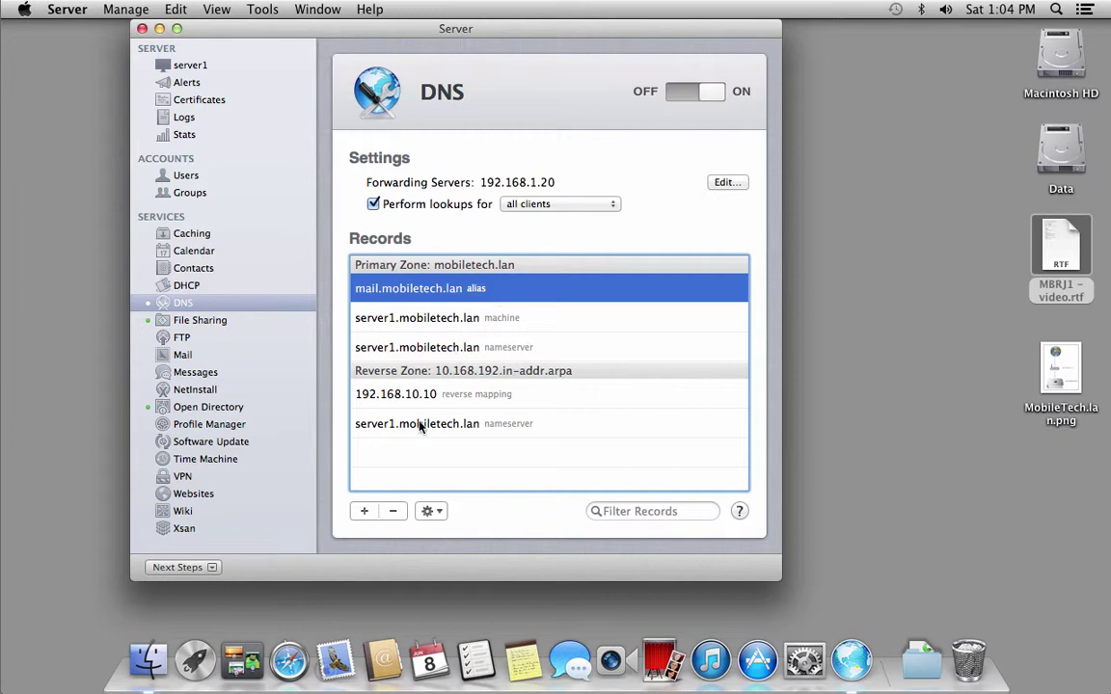
Add an MX record for mail.mobiletech.lan with priority 10 and review the new records.
click(367, 511)
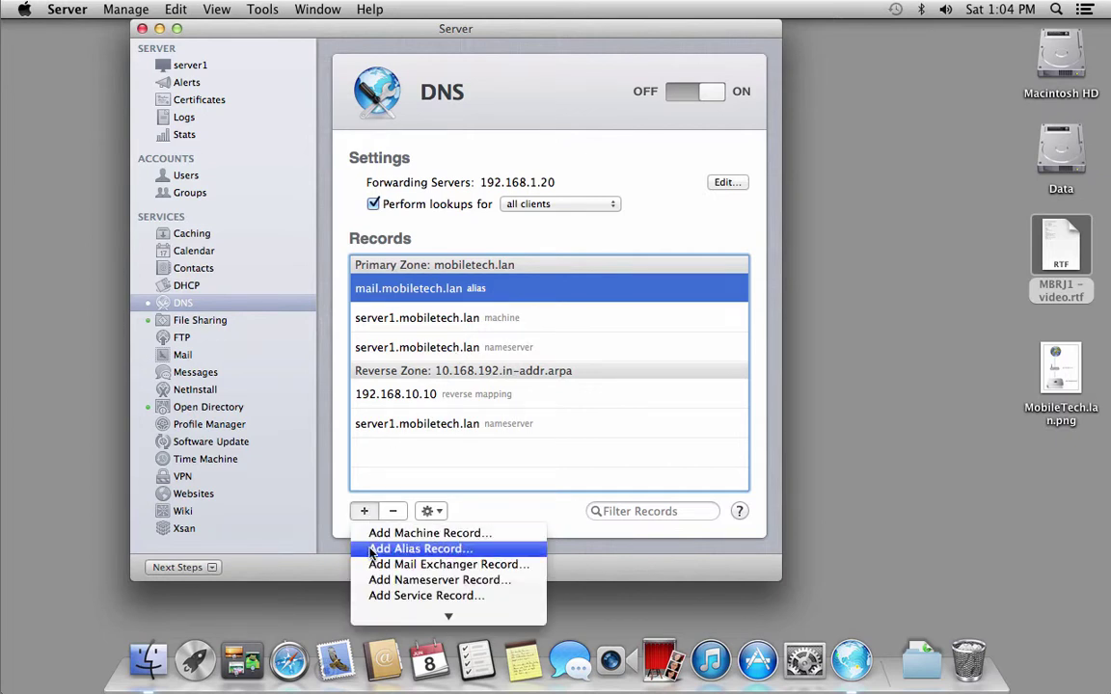
click(387, 573)
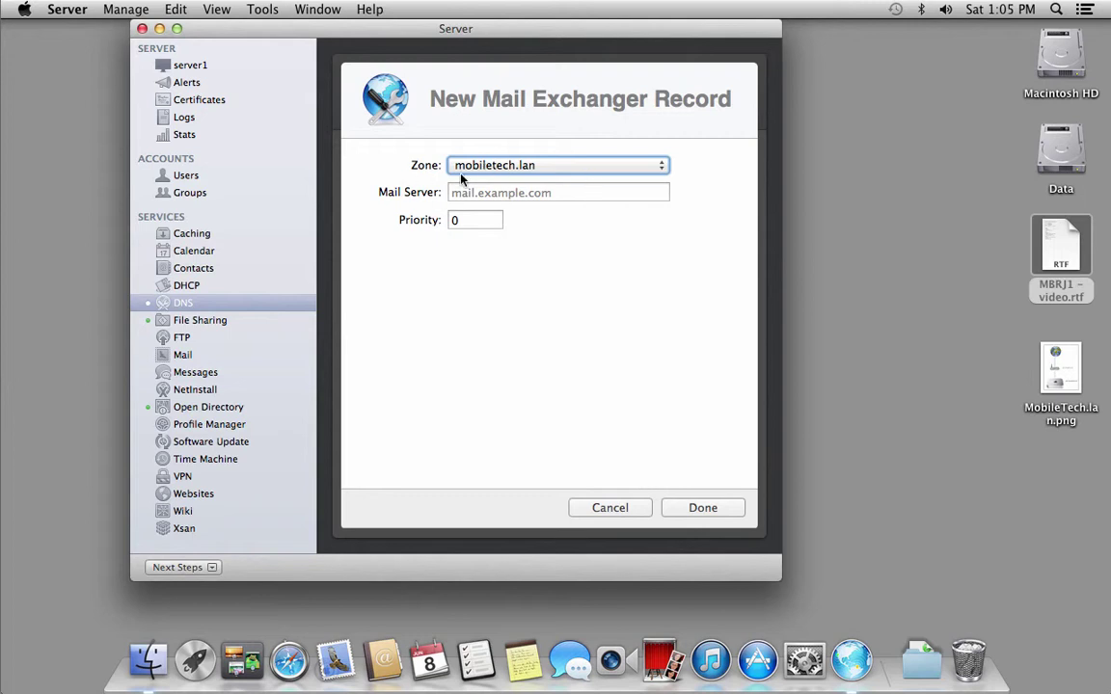
click(483, 193)
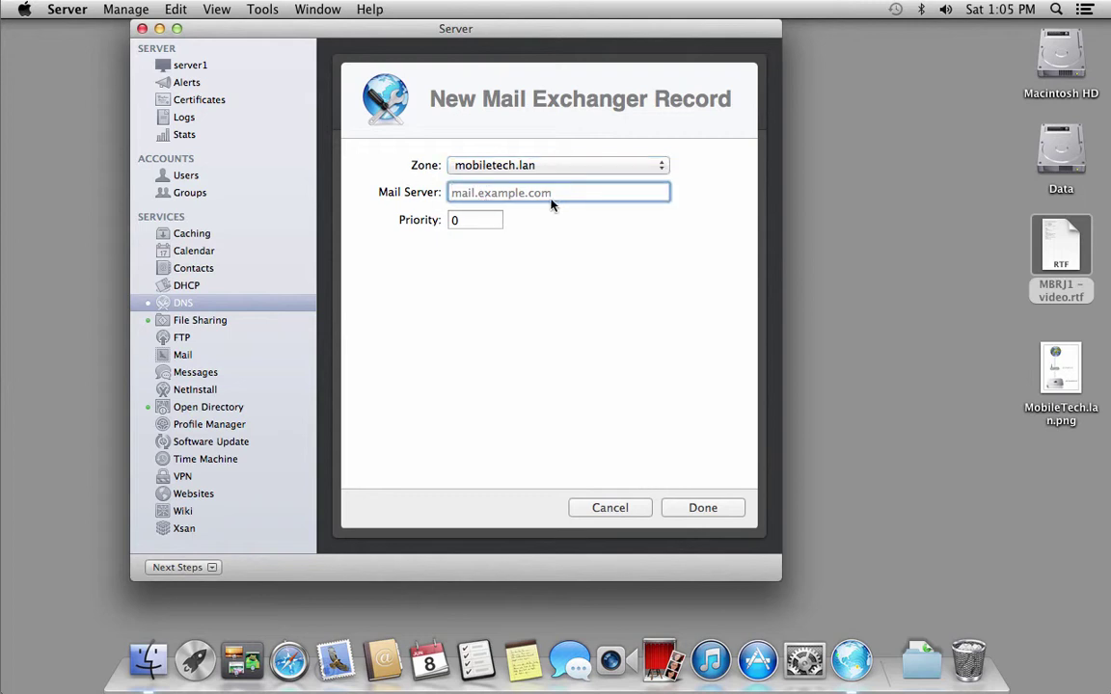
text(mail)
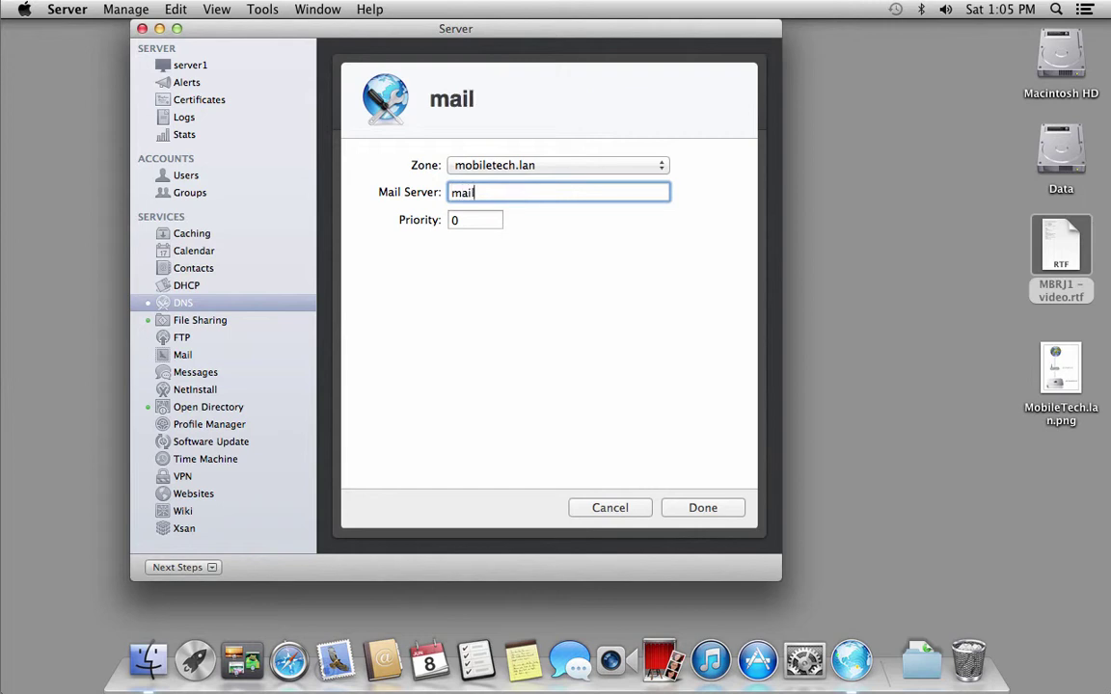
text(.mobiletec)
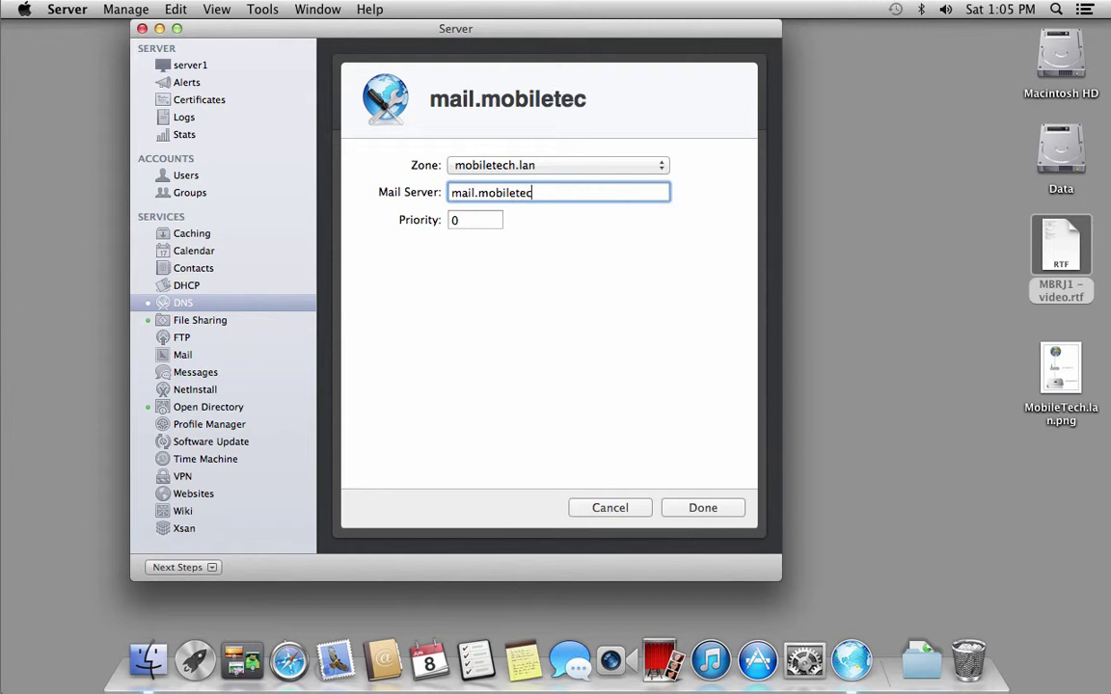
text(h.lan)
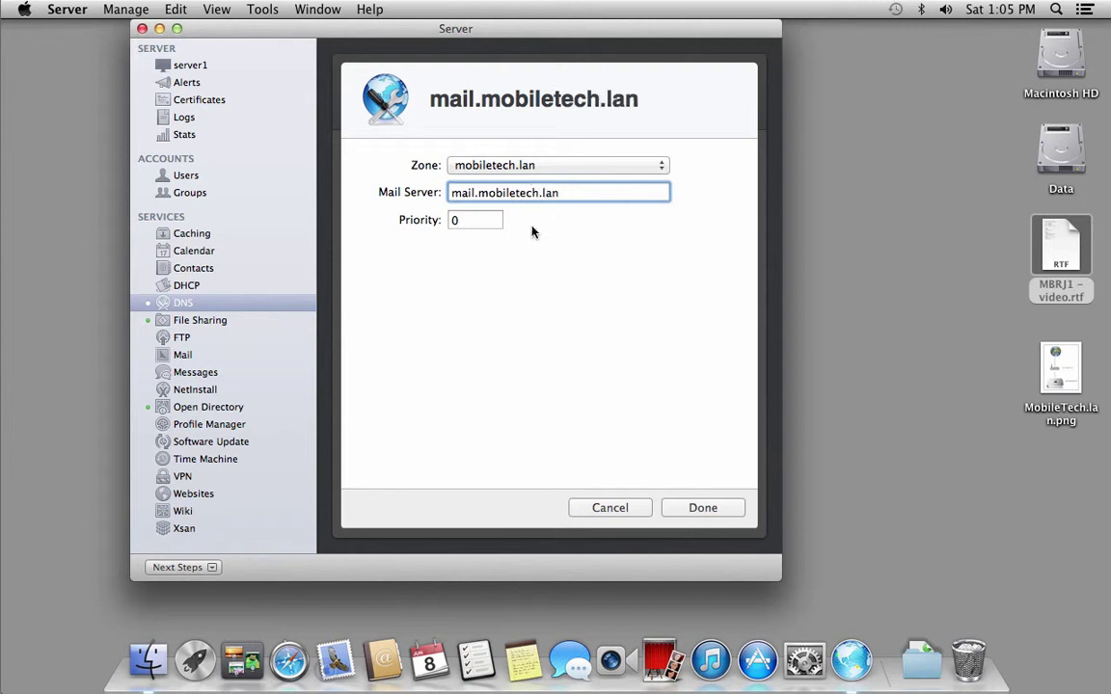
key(Tab)
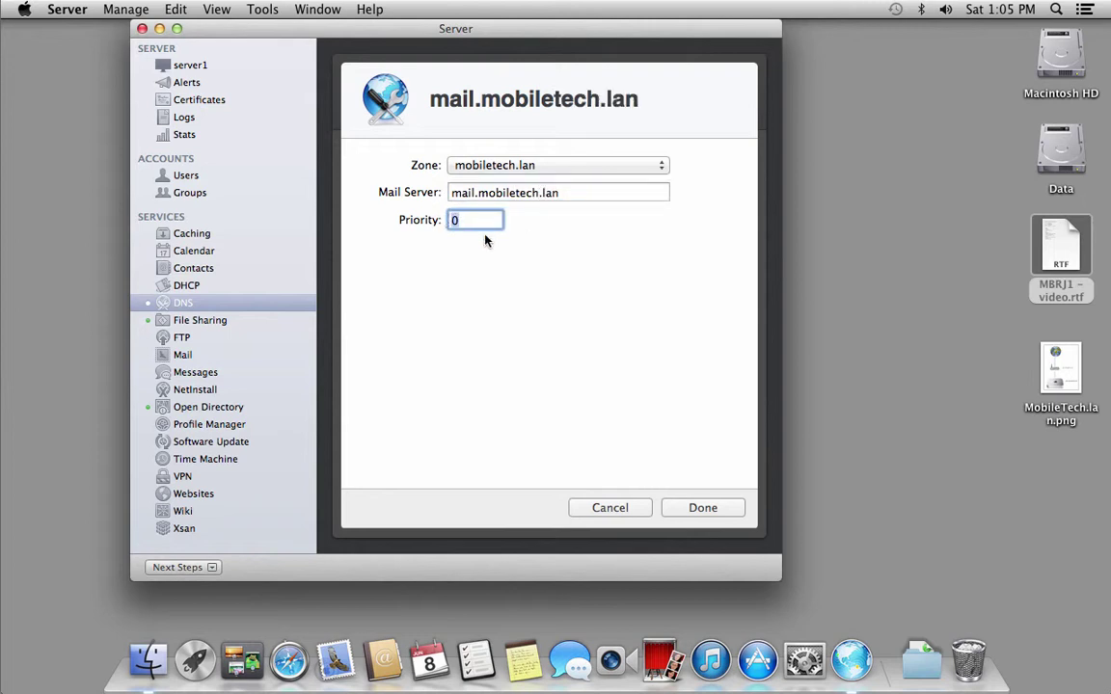
text(10)
click(702, 508)
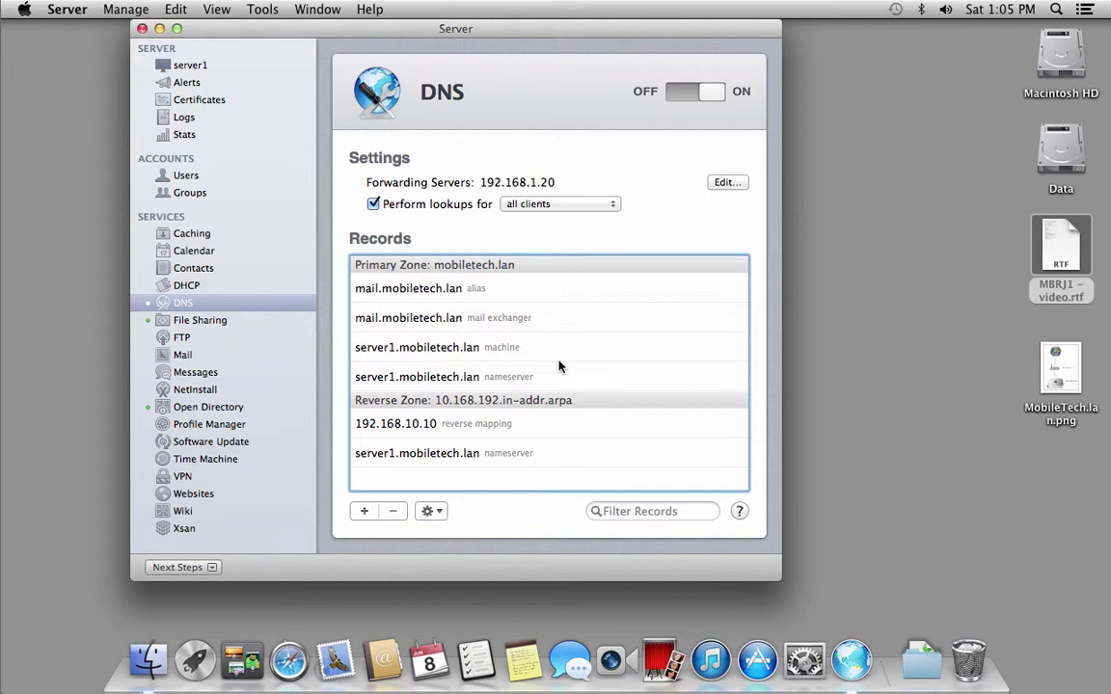
click(553, 326)
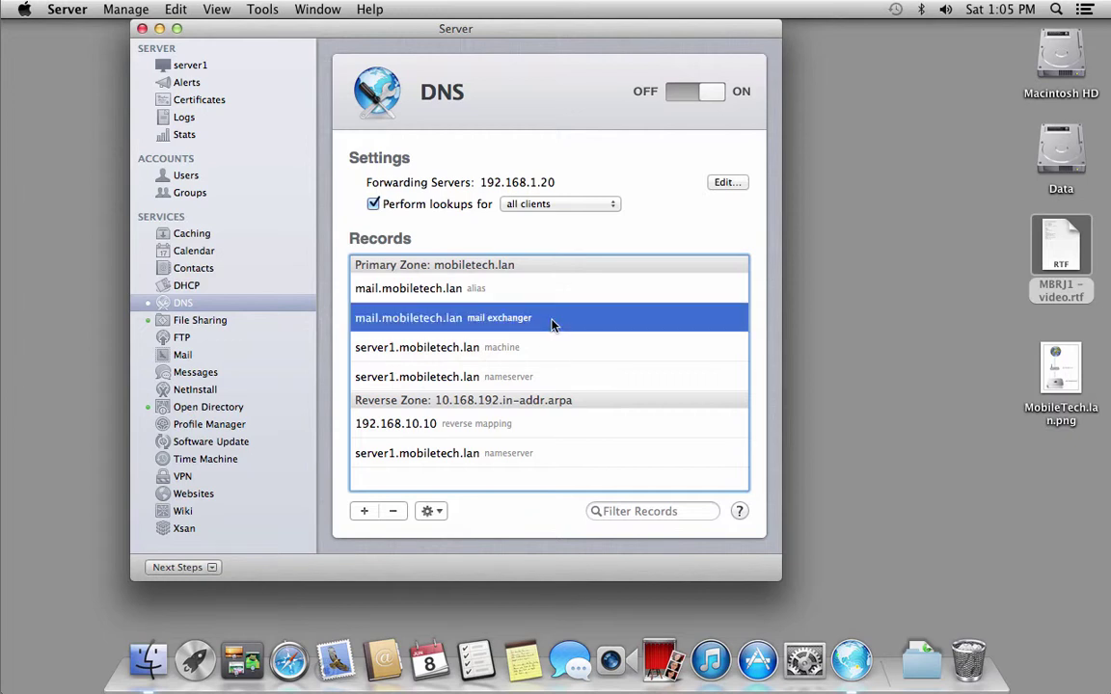
click(524, 292)
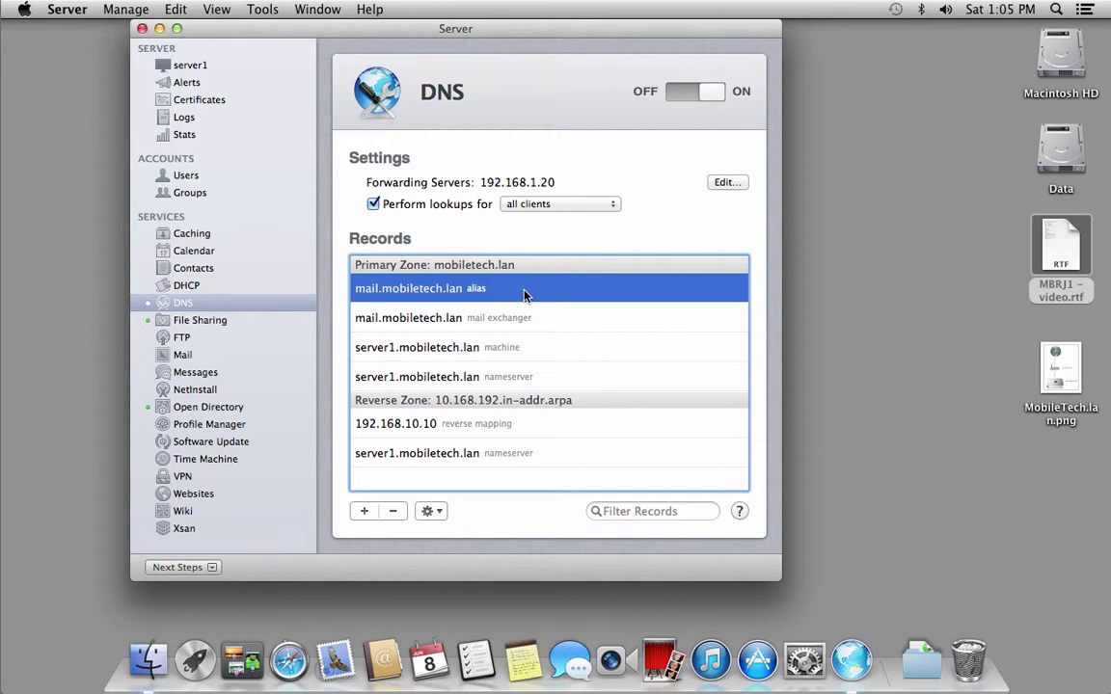
click(1061, 249)
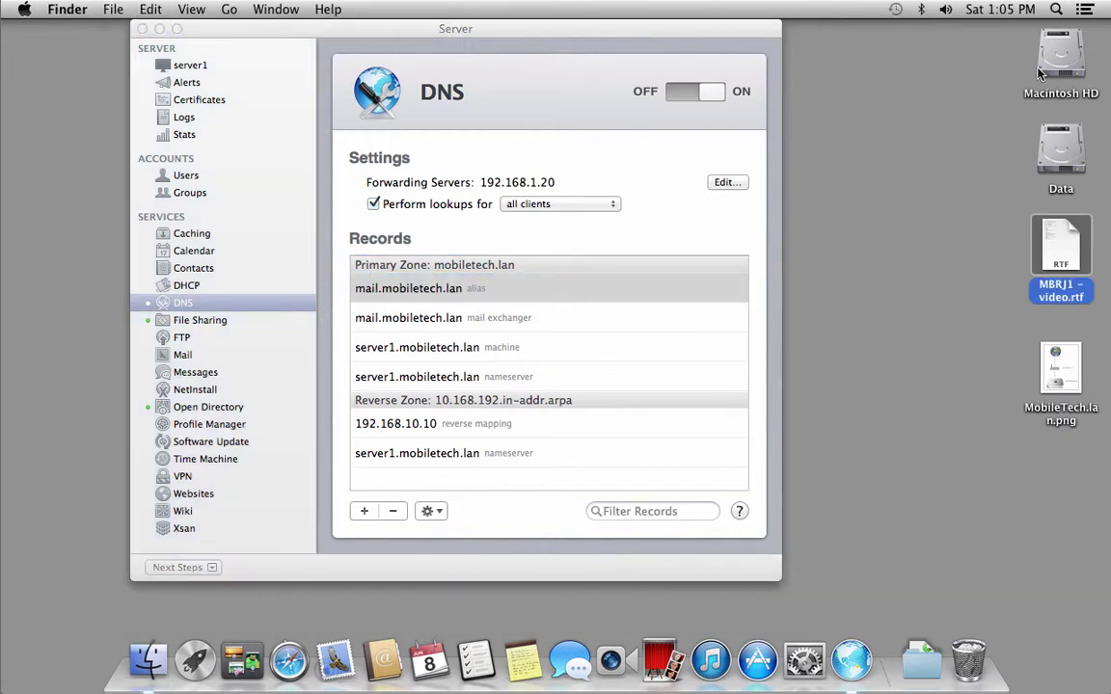
Launch Terminal via Spotlight and enlarge its text size twice.
click(1056, 10)
text(ter)
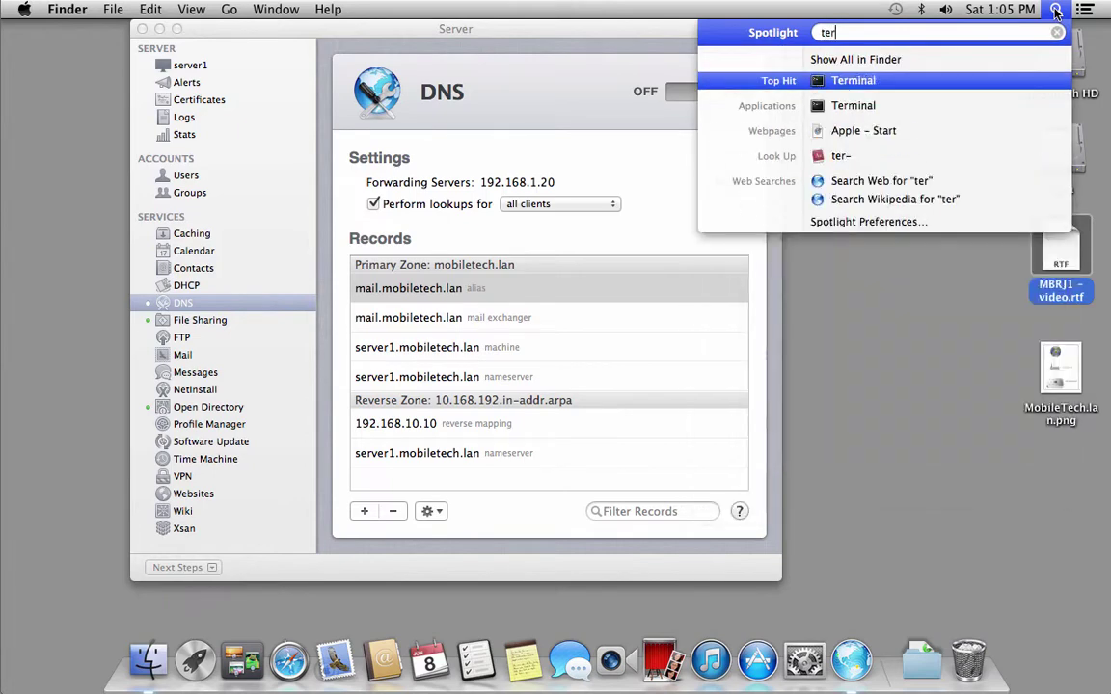
key(Return)
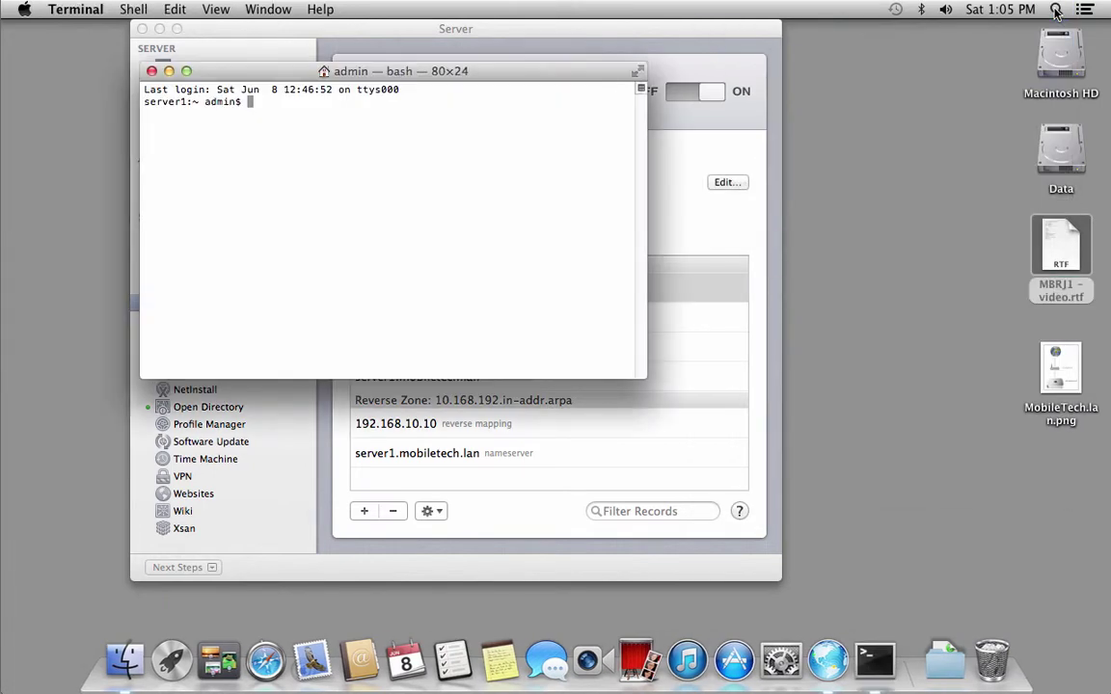
key(super+plus)
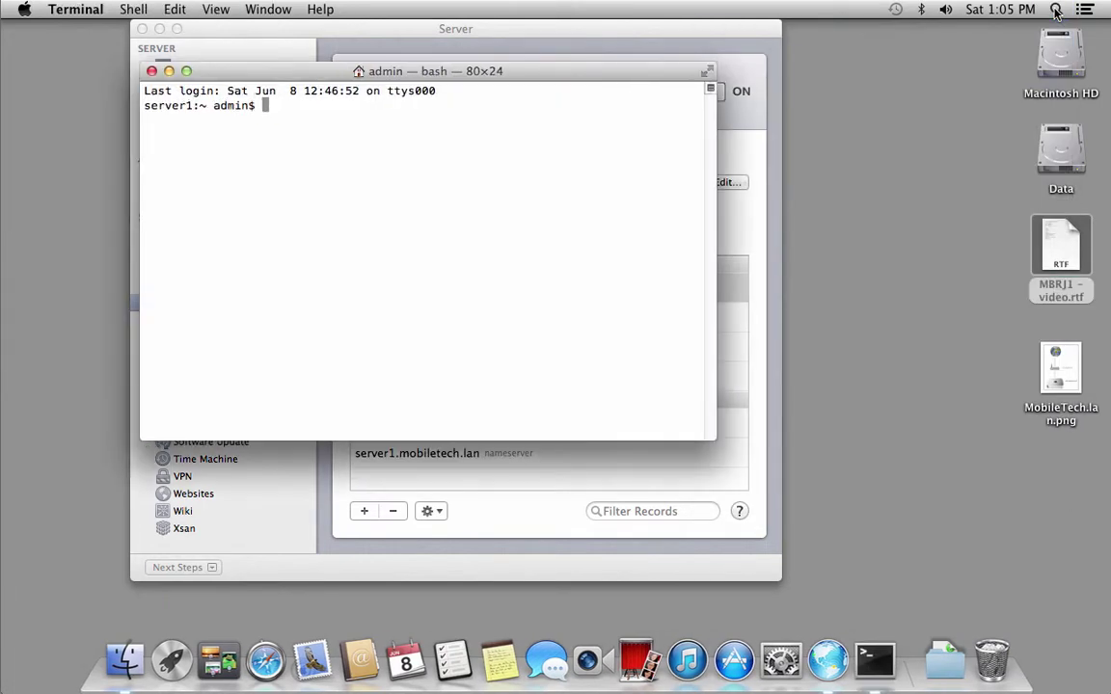
key(super+plus)
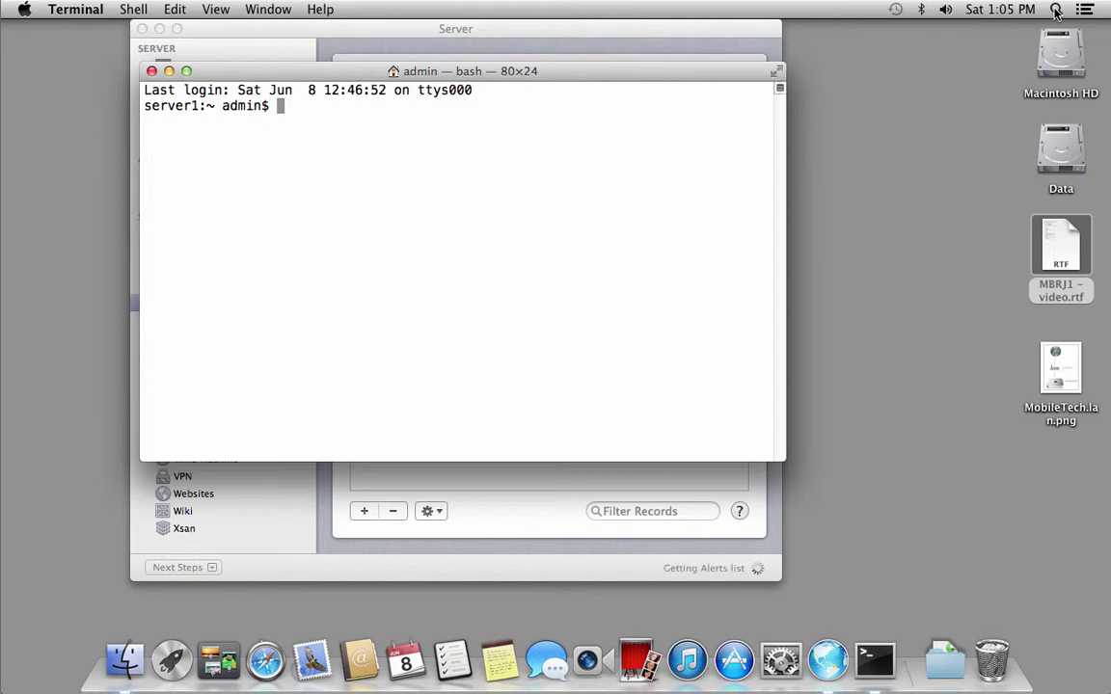
Run 'host -t mx mobiletech.lan', confirm mail.mobiletech.lan handles mail, then quit Terminal.
text(host)
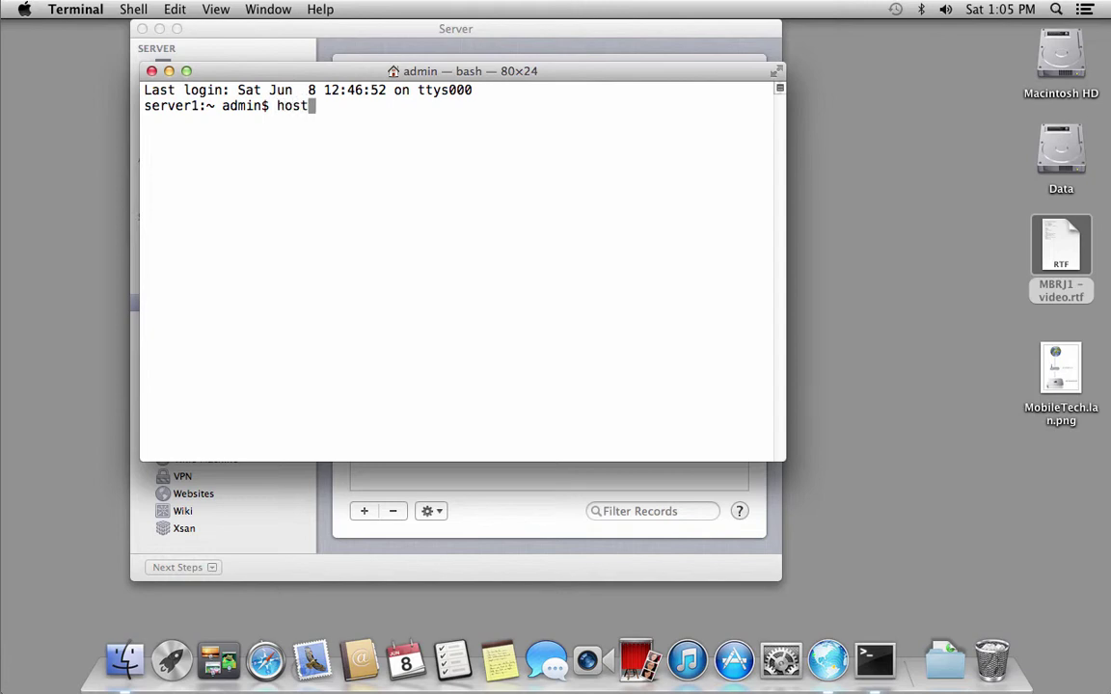
text( -t mx mobilete)
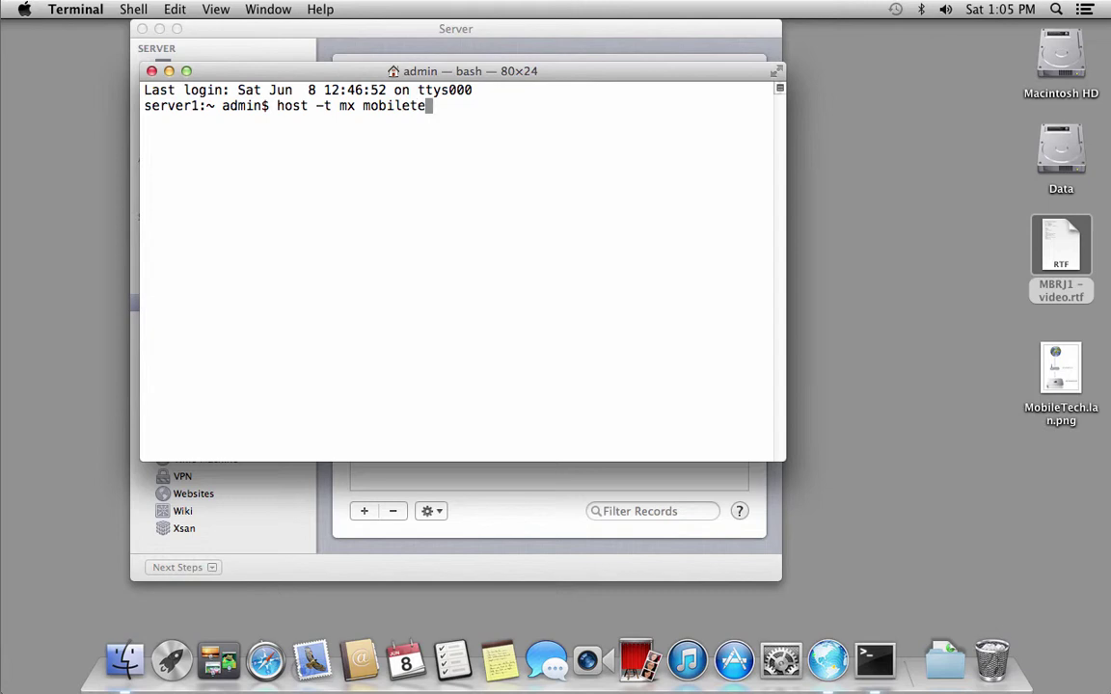
text(ch.lan)
key(Return)
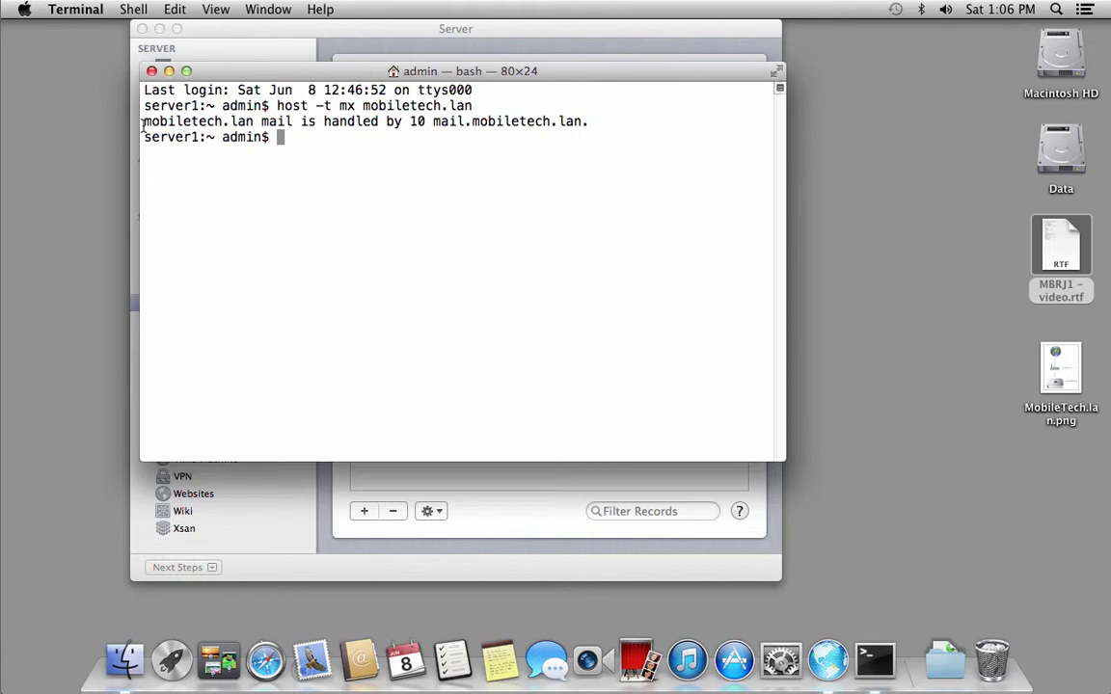
drag(143, 121, 252, 121)
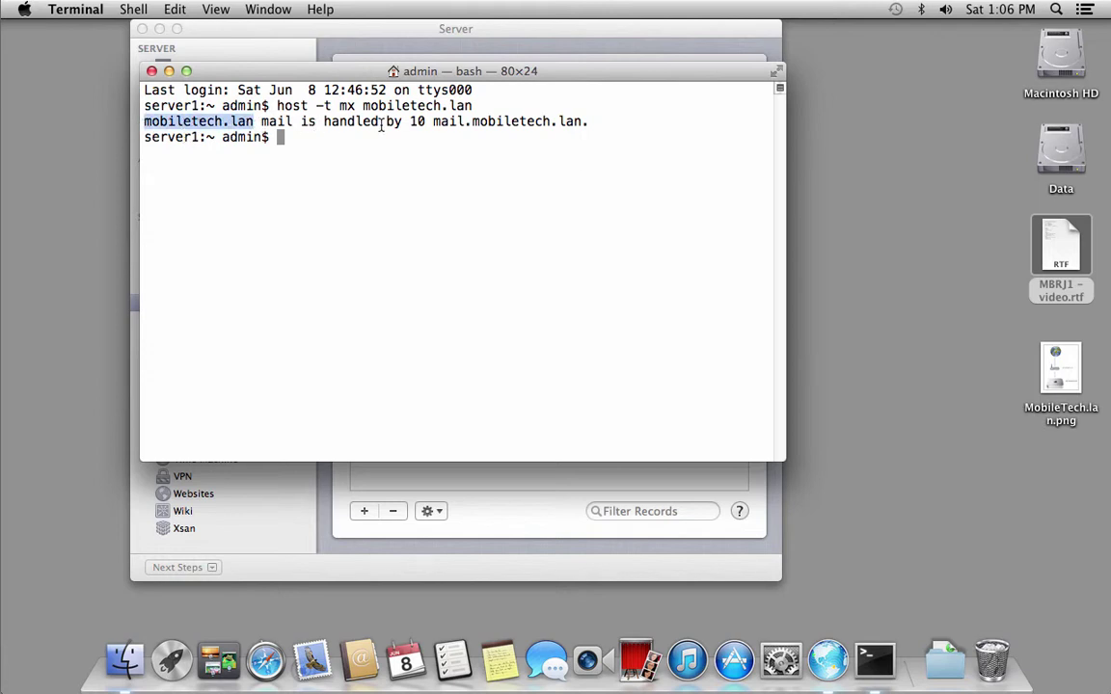
drag(435, 122, 588, 122)
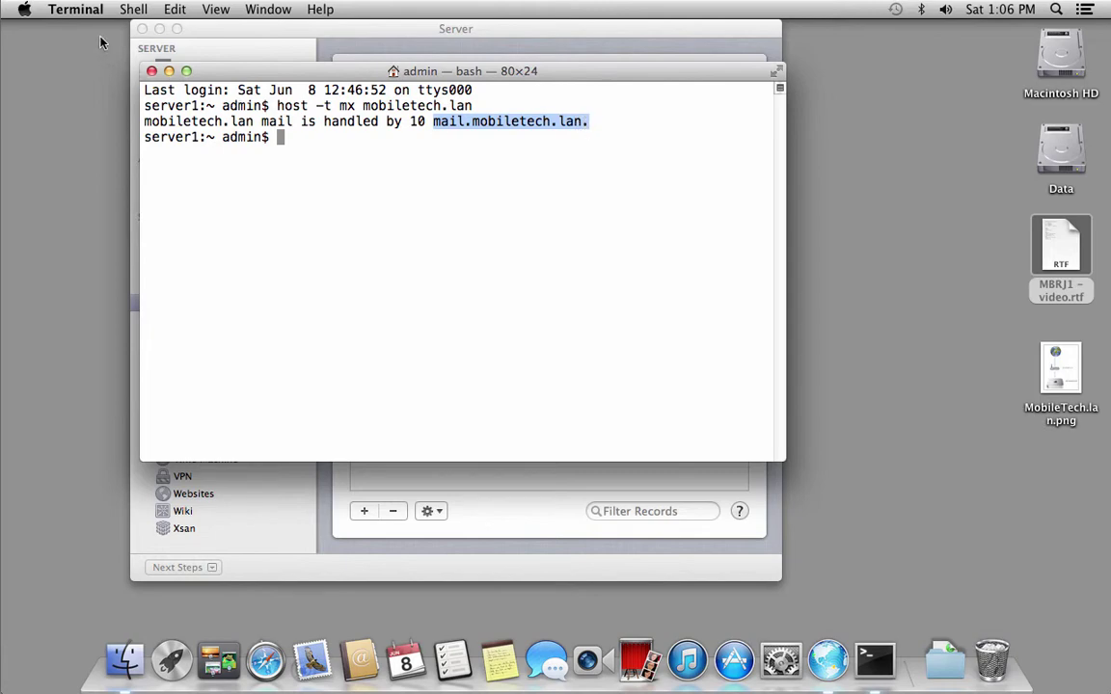
click(81, 10)
click(101, 186)
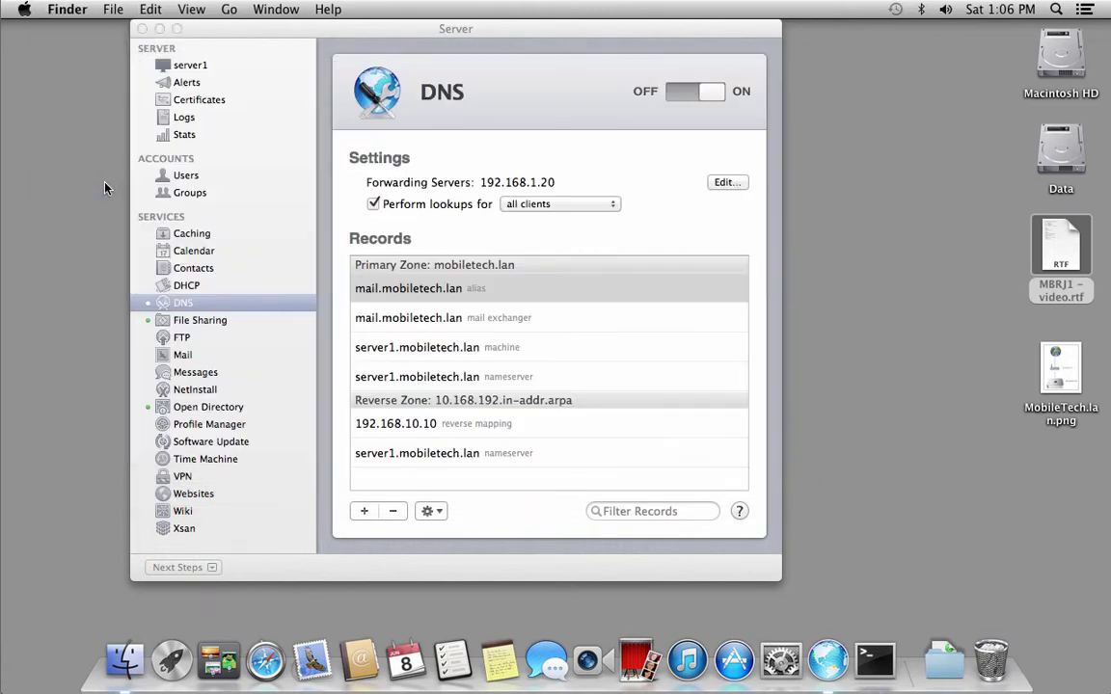
Launch Network Utility and look up mobiletech.lan, highlighting its MX record.
click(1055, 10)
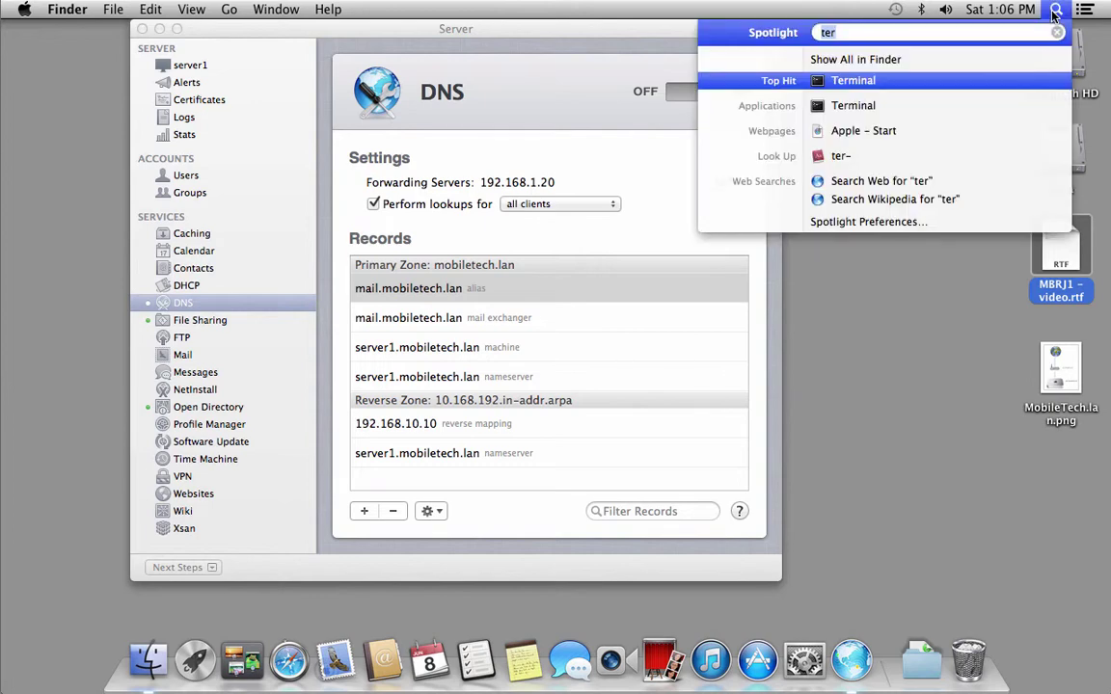
text(netwo)
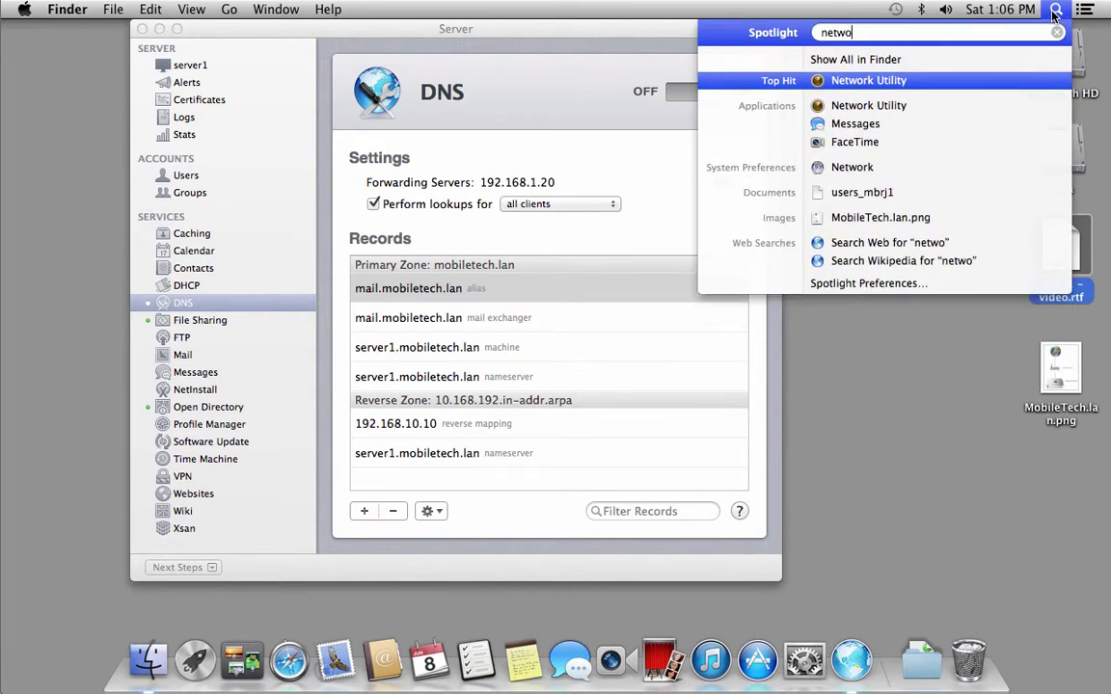
key(Return)
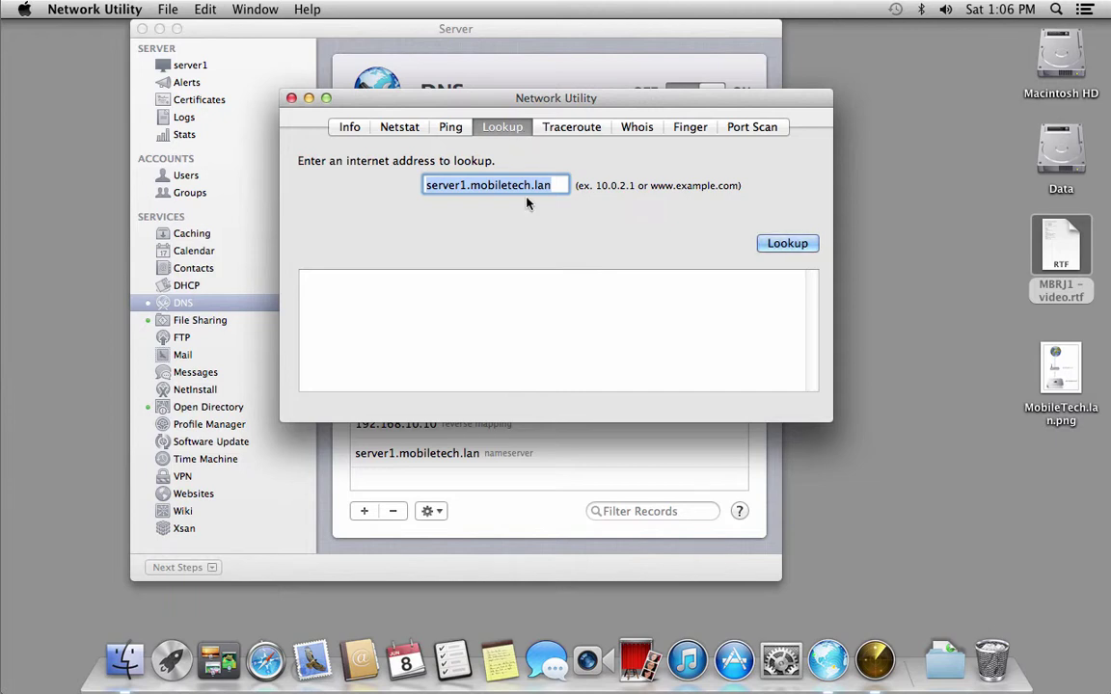
click(472, 185)
key(BackSpace)
key(BackSpace)
key(BackSpace)
key(BackSpace)
key(BackSpace)
key(BackSpace)
key(BackSpace)
key(BackSpace)
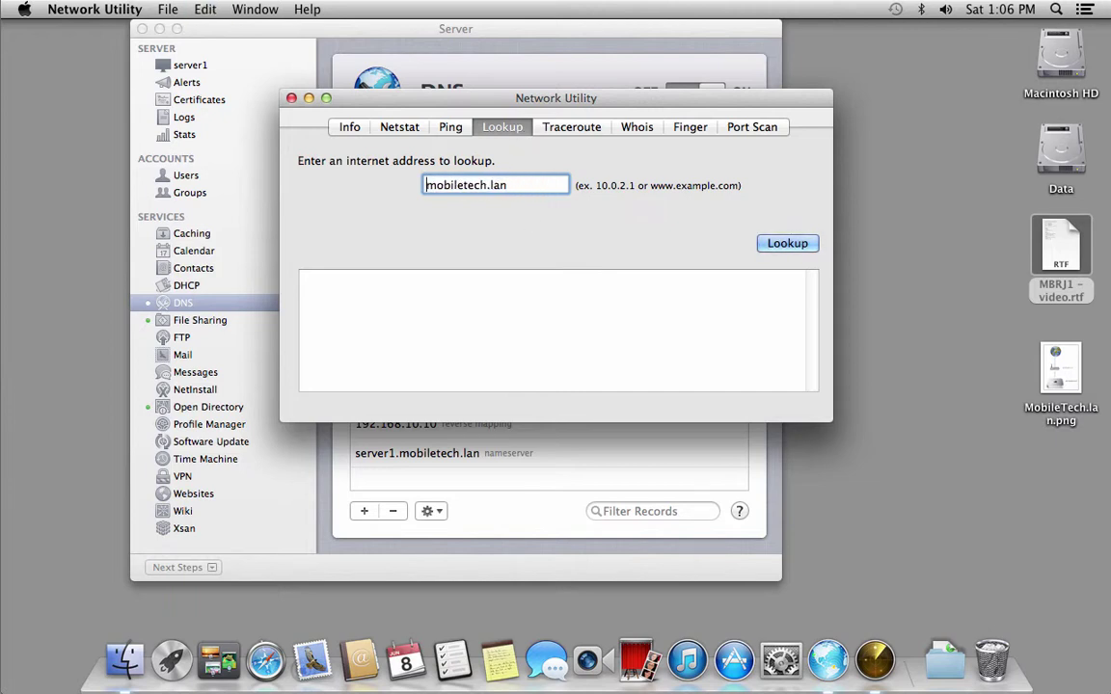
click(806, 245)
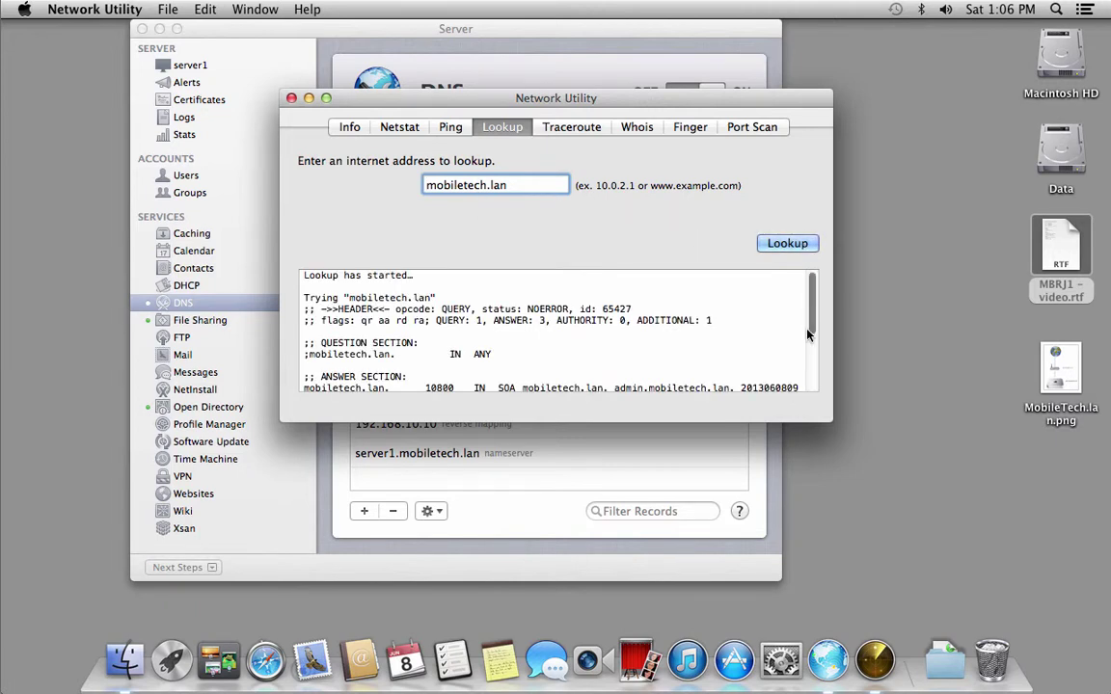
drag(799, 421, 801, 542)
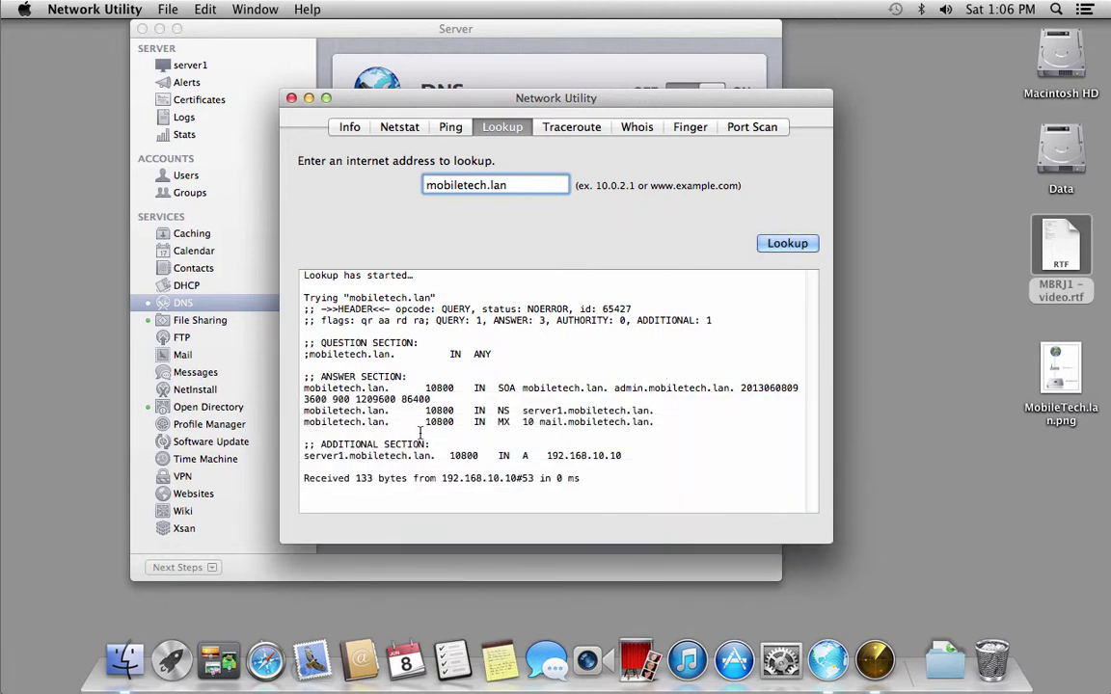
drag(497, 421, 645, 427)
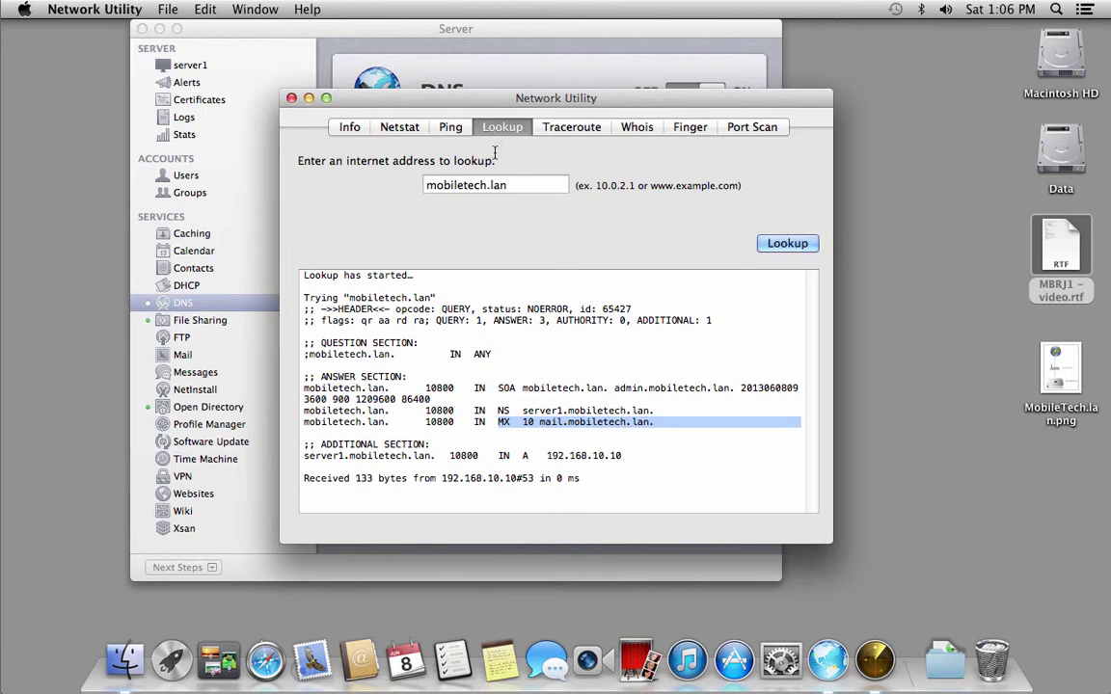
Look up mail.mobiletech.lan and highlight its CNAME pointing to server1.mobiletech.lan.
drag(514, 179, 390, 186)
text(server1.mobiletech.lan)
text(mail)
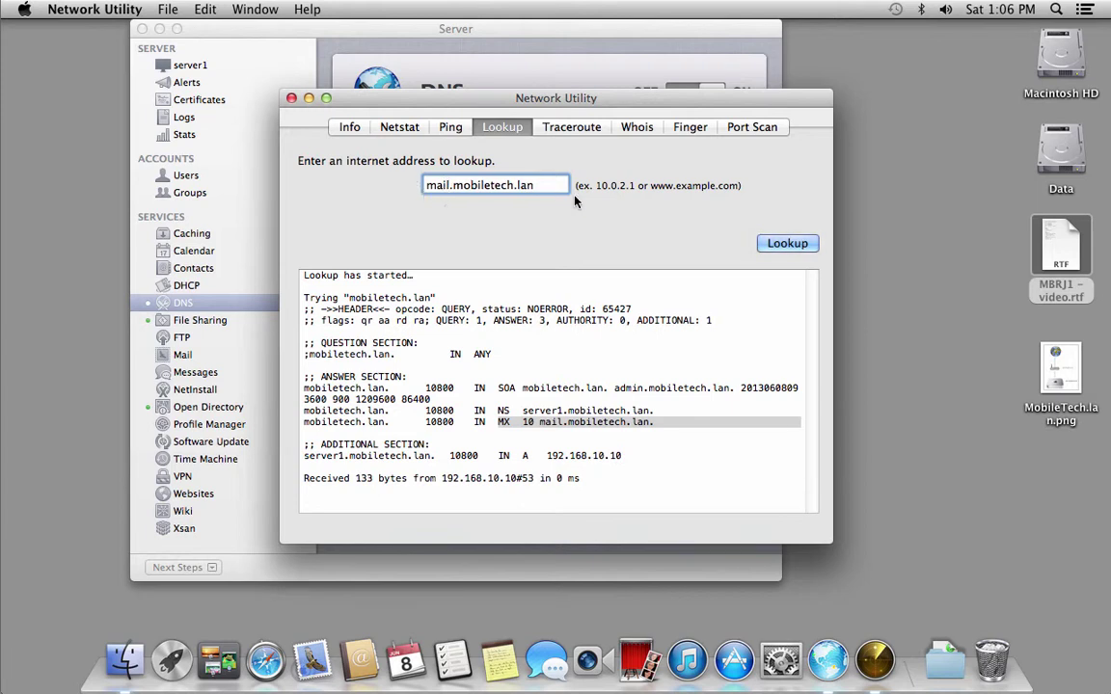
click(782, 243)
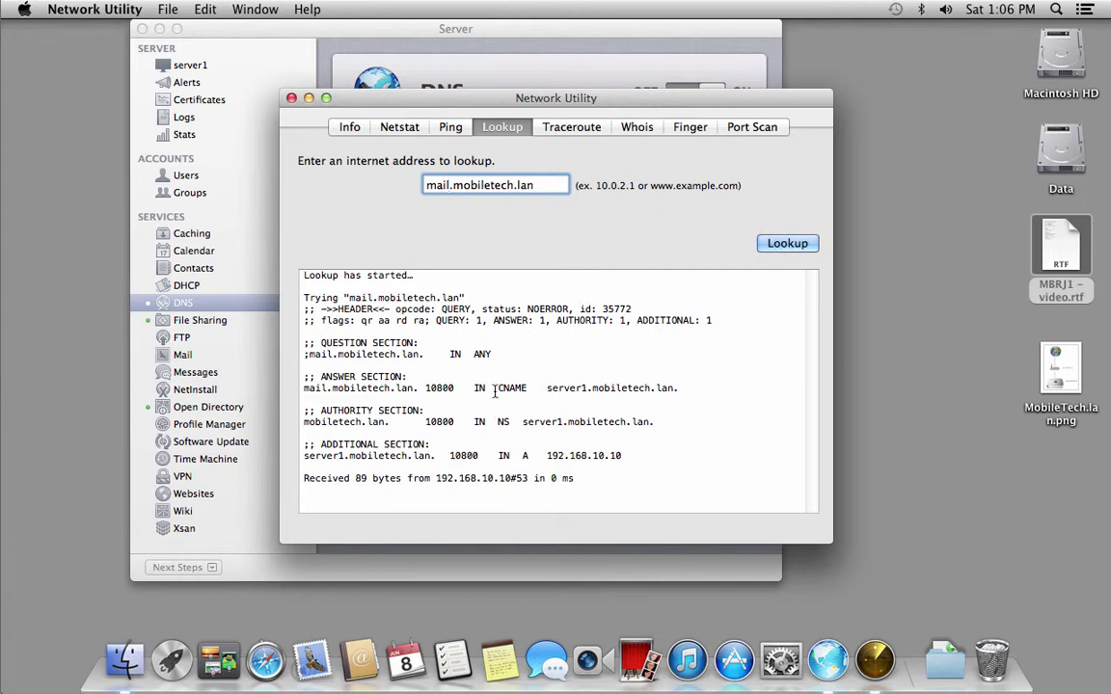
drag(303, 388, 414, 385)
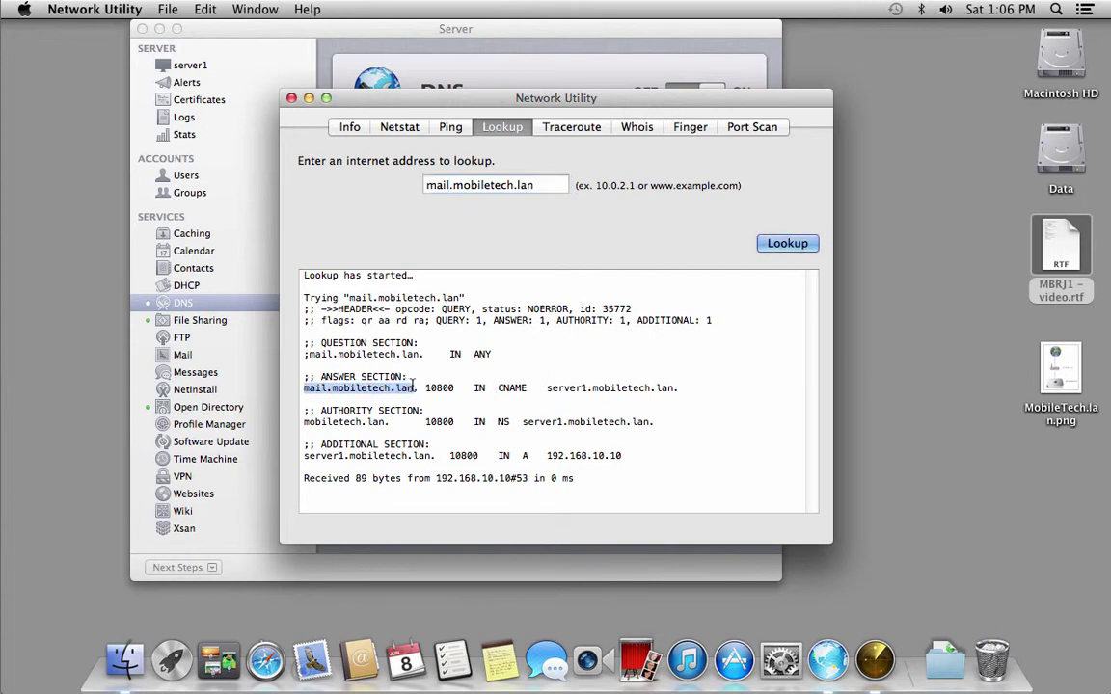
click(511, 387)
double_click(511, 387)
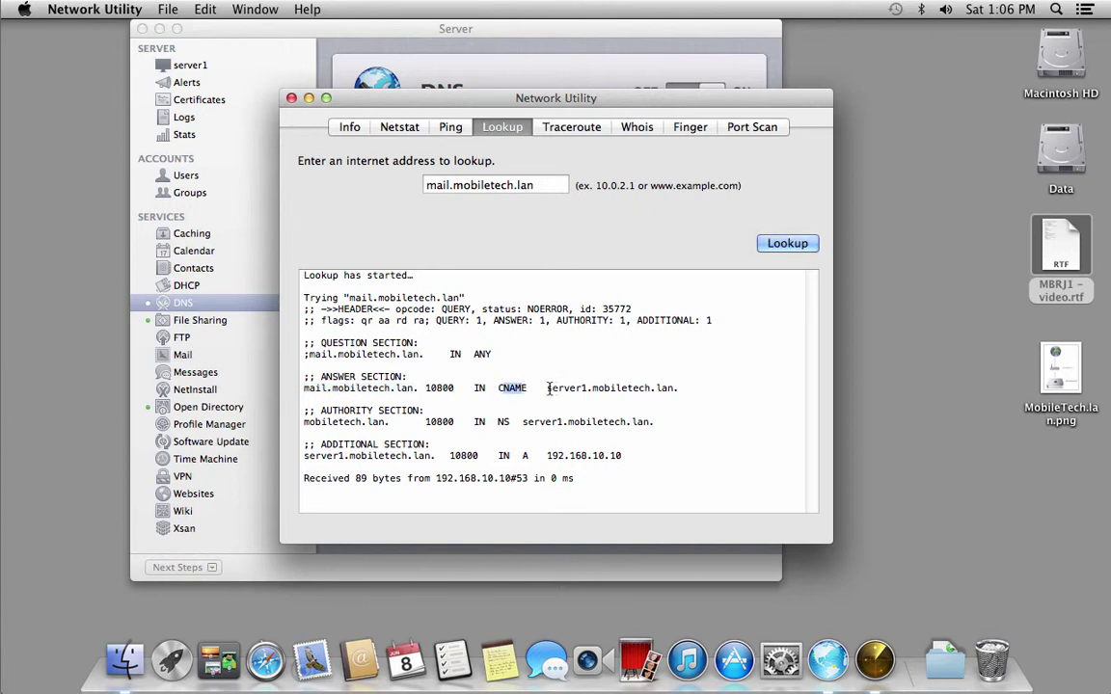
drag(547, 387, 676, 390)
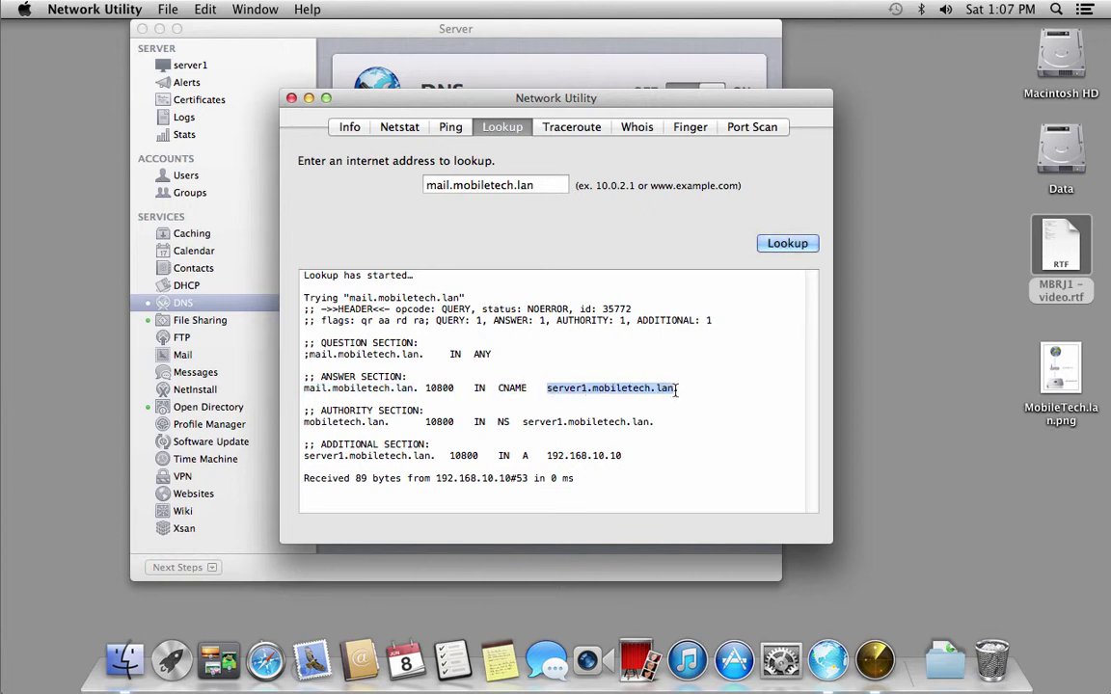
click(509, 185)
key(super+c)
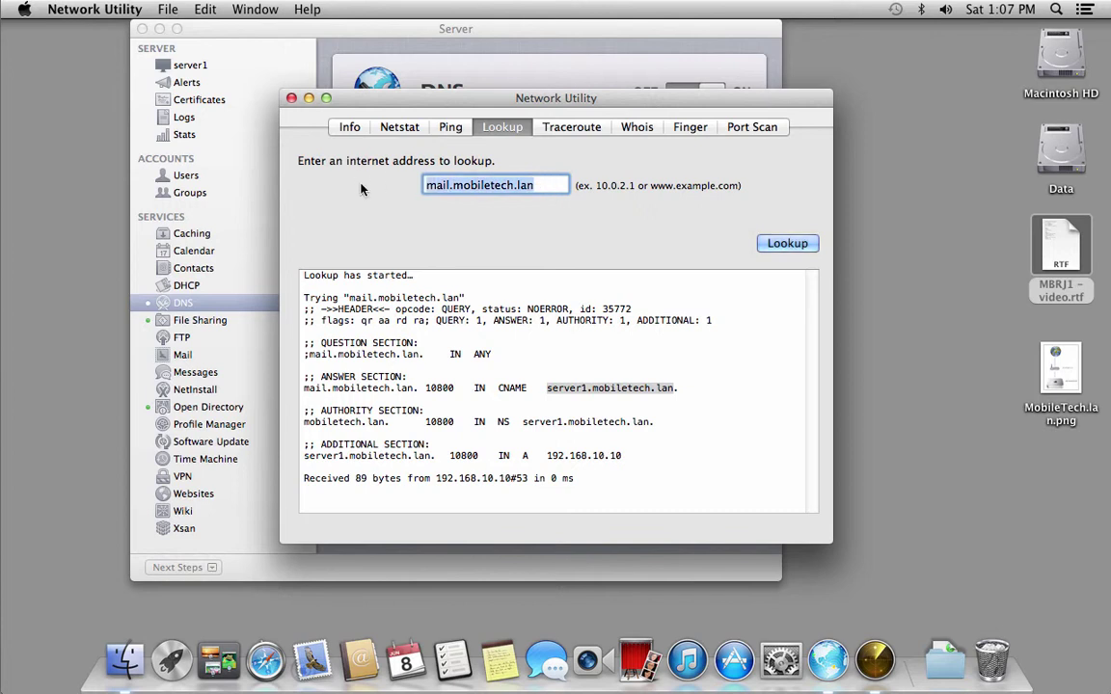
Ping mail.mobiletech.lan, check for 0% packet loss, then quit Network Utility and return to Server.
click(451, 128)
key(super+v)
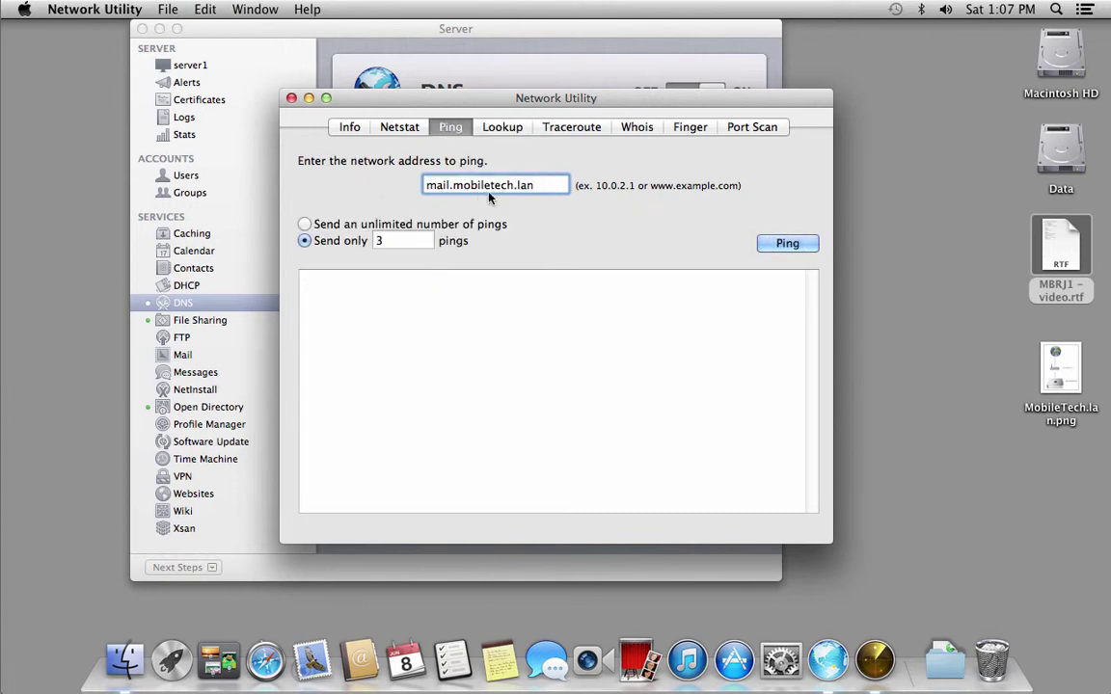
click(782, 242)
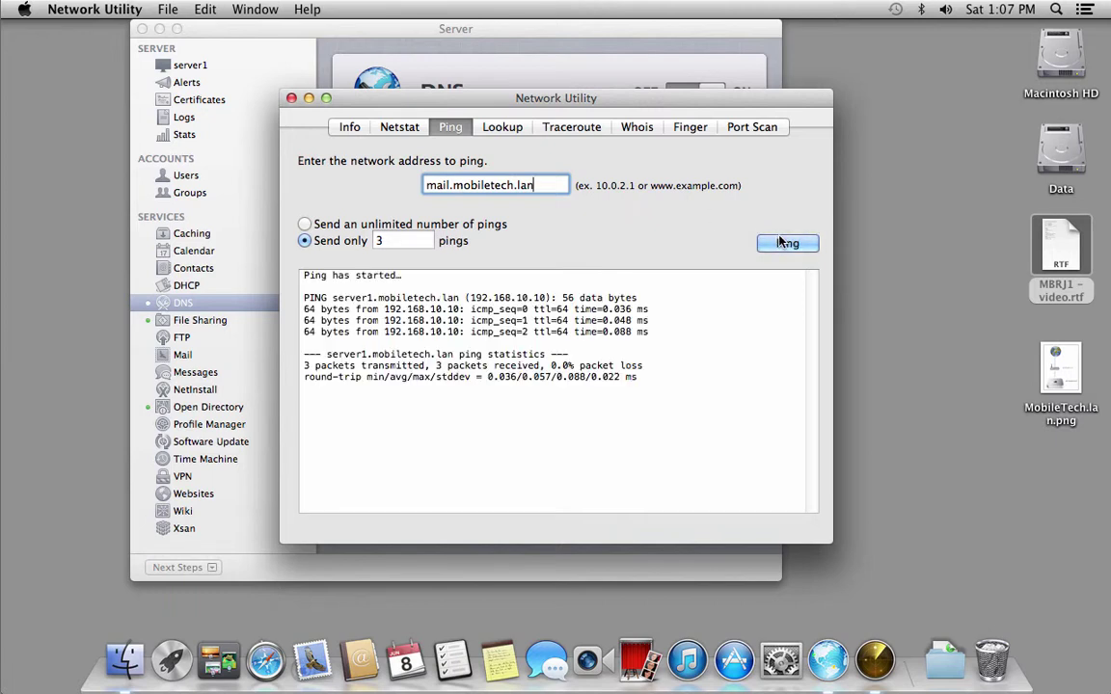
click(291, 99)
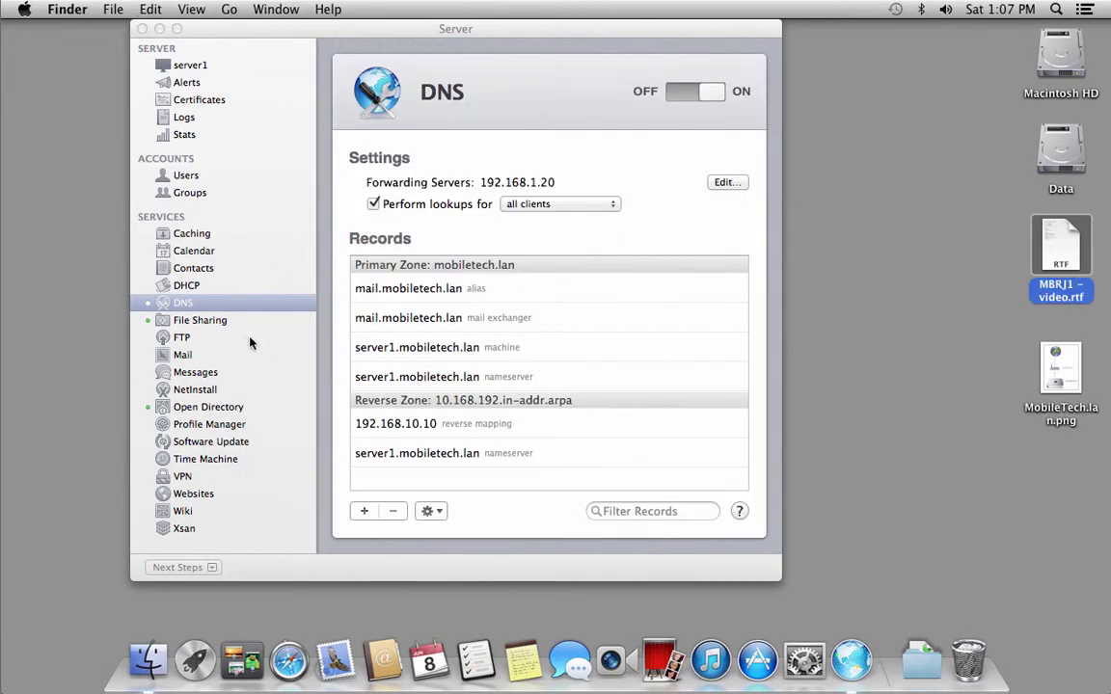
click(238, 306)
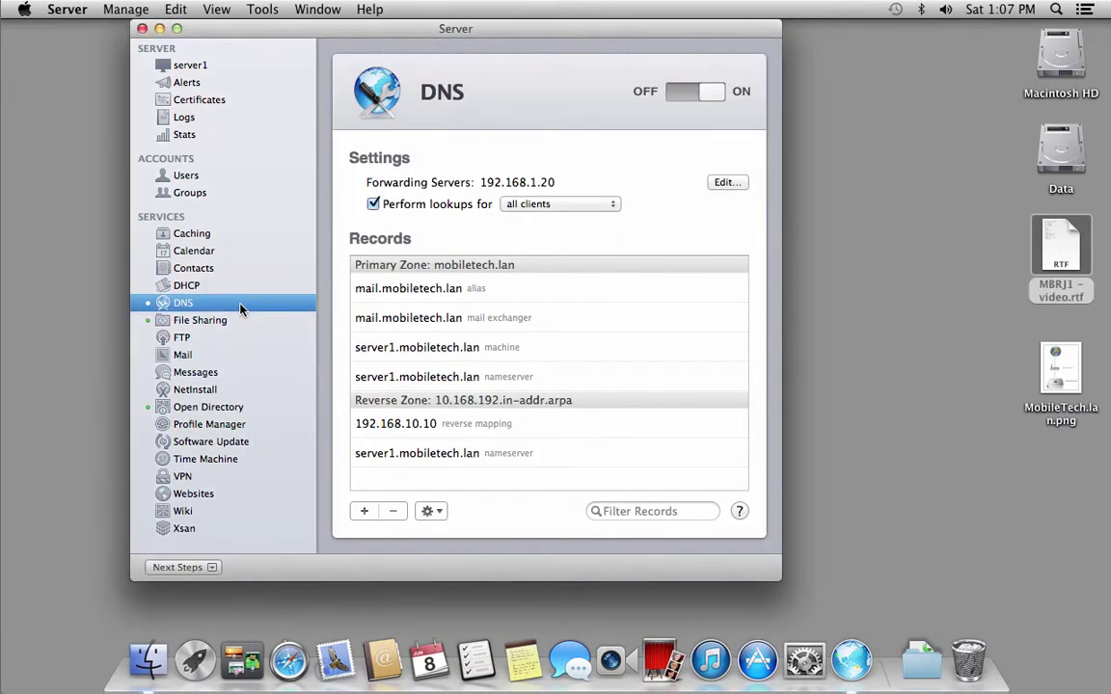
In the Mail service, confirm mobiletech.lan as the domain it provides mail for.
click(183, 355)
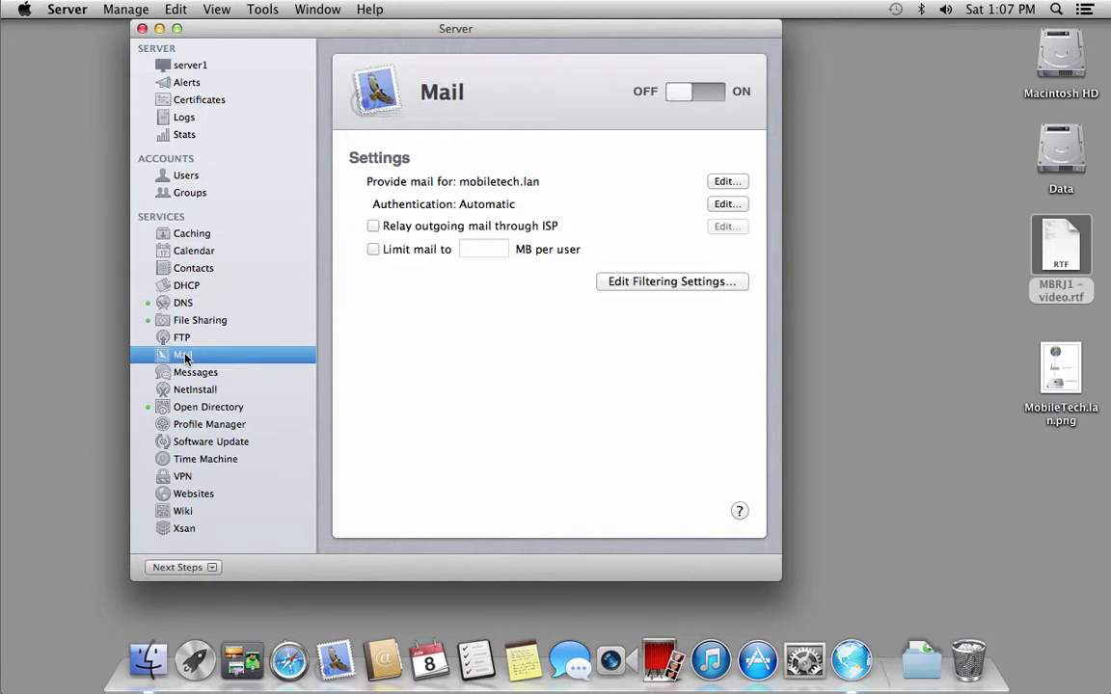
click(725, 181)
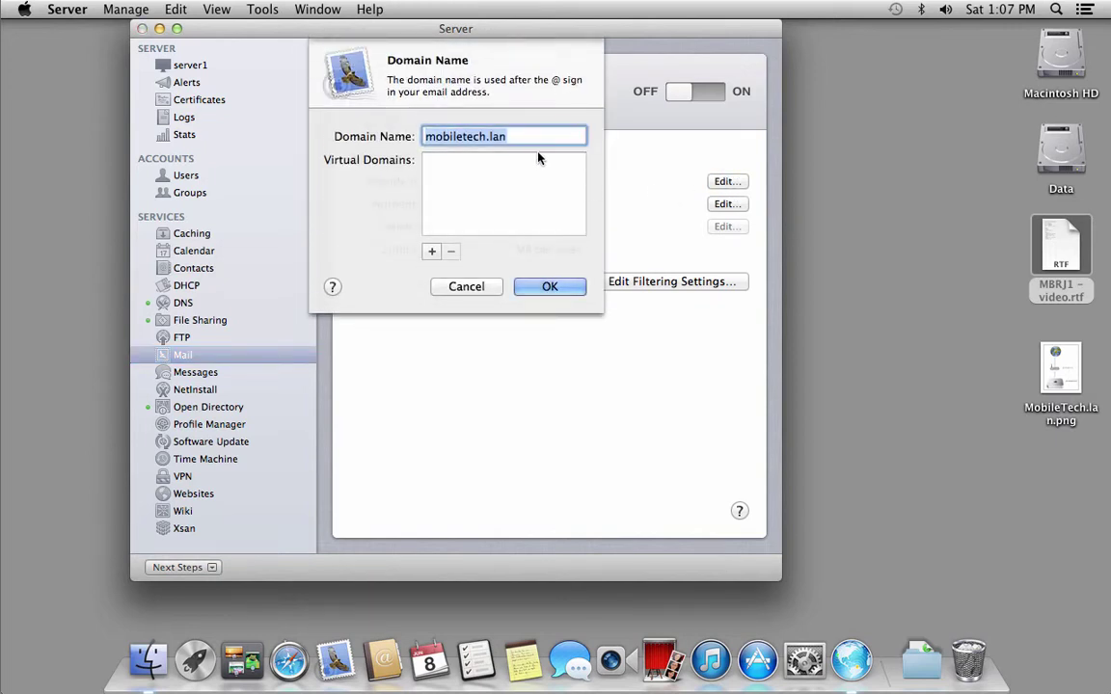
click(511, 136)
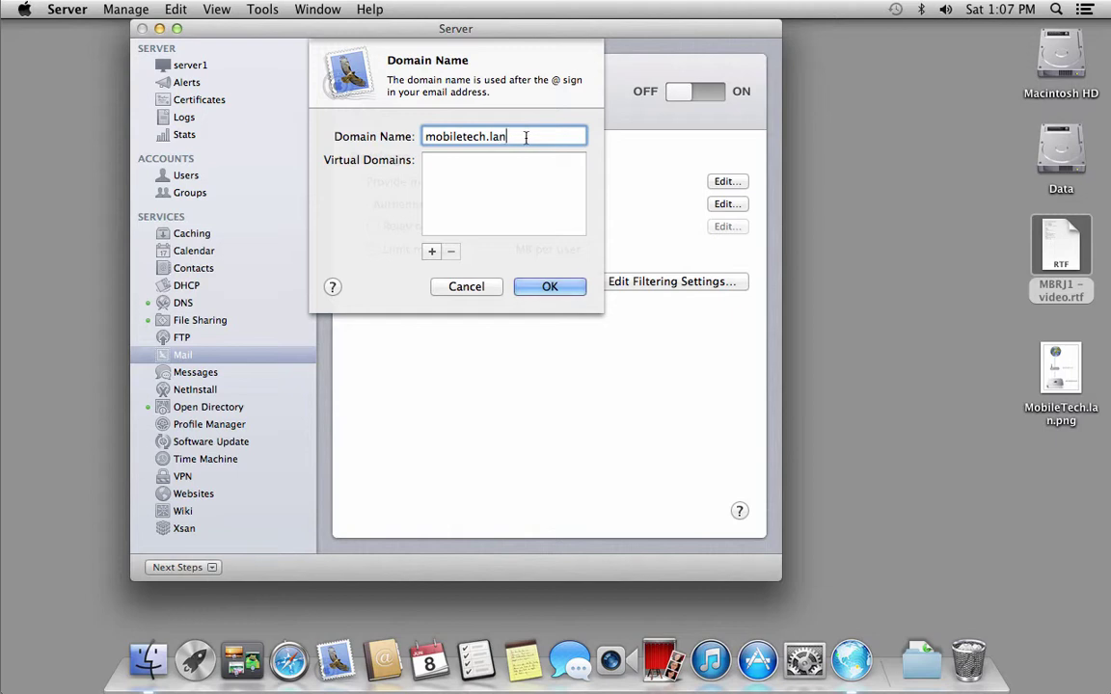
click(549, 286)
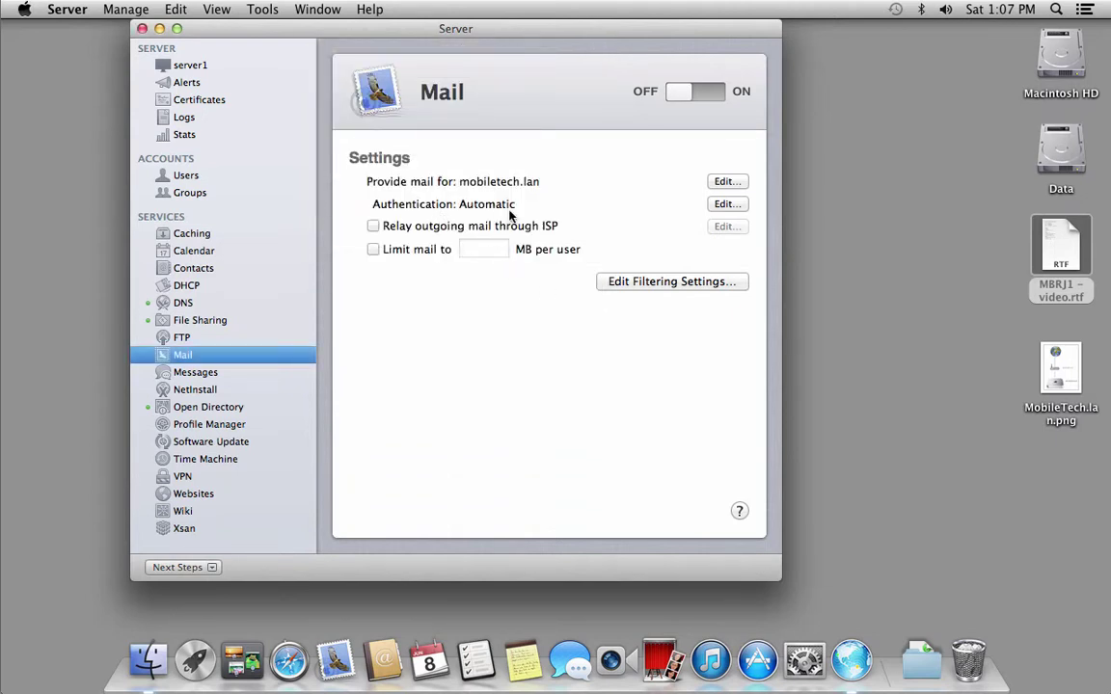
Keep mail authentication set to Automatic and confirm.
click(726, 204)
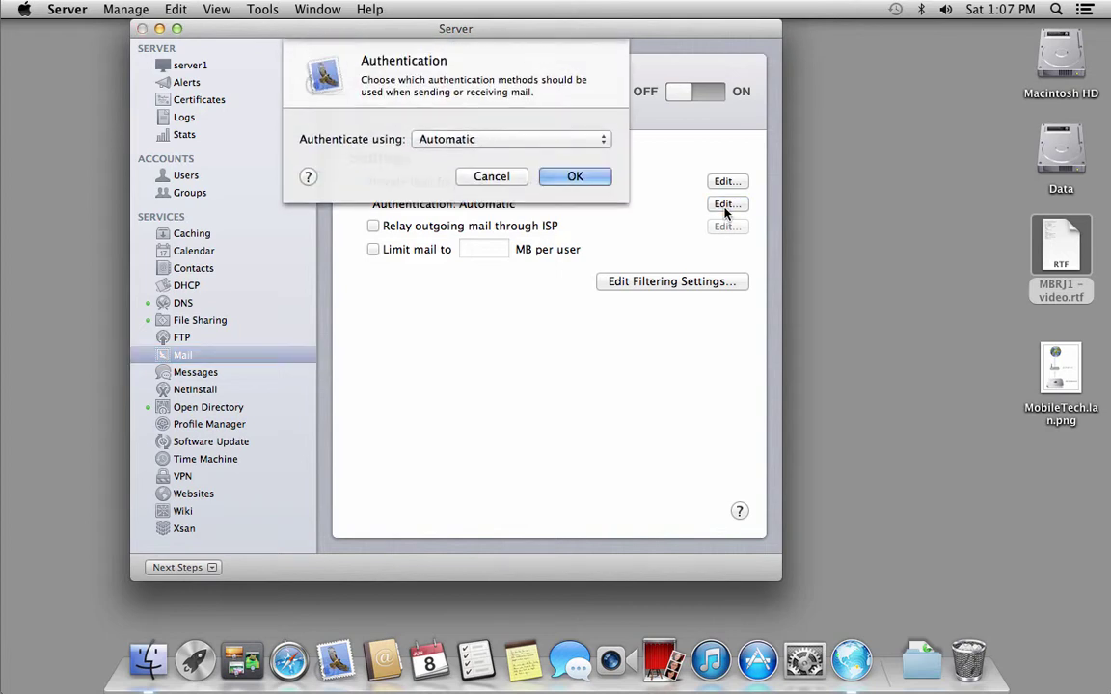
click(561, 141)
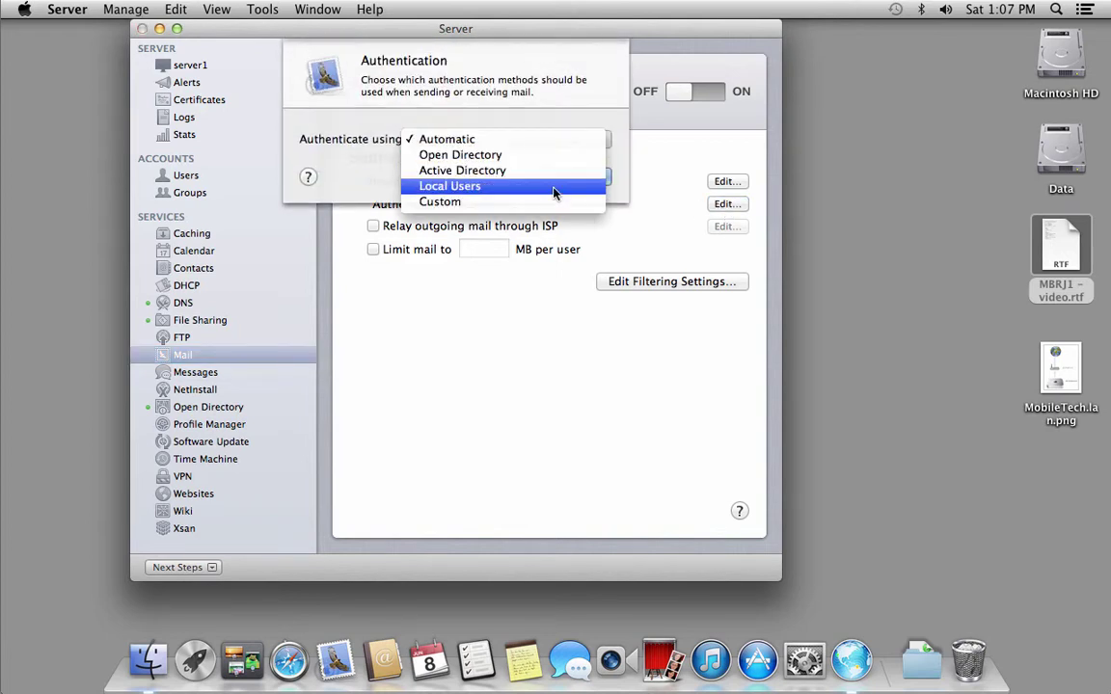
click(554, 144)
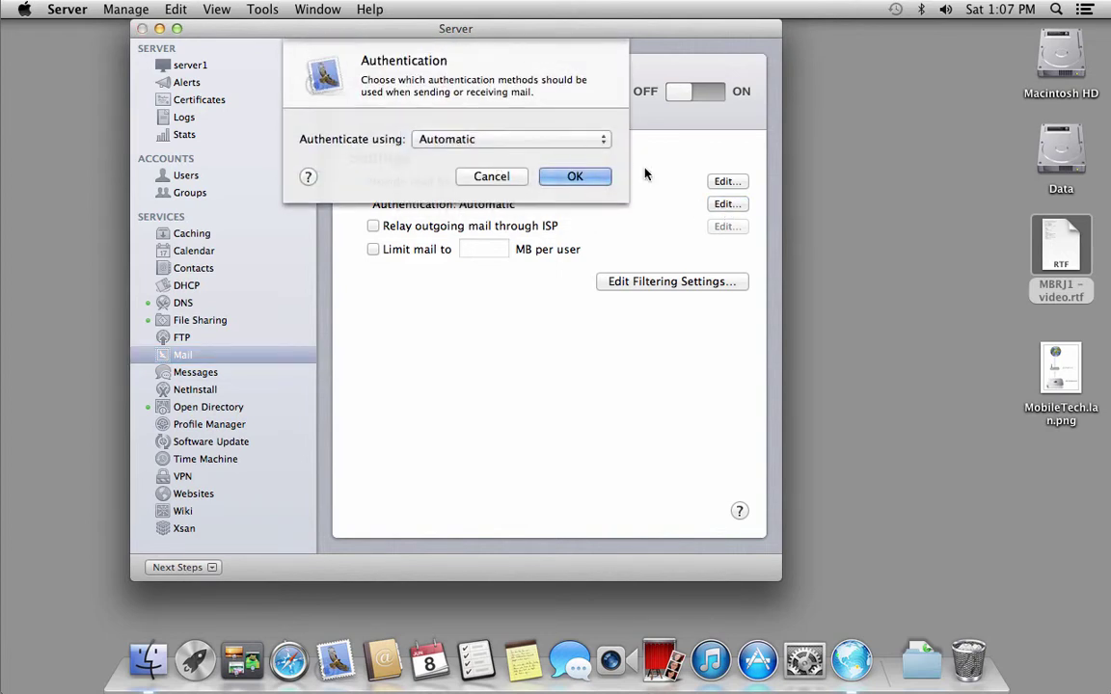
click(575, 177)
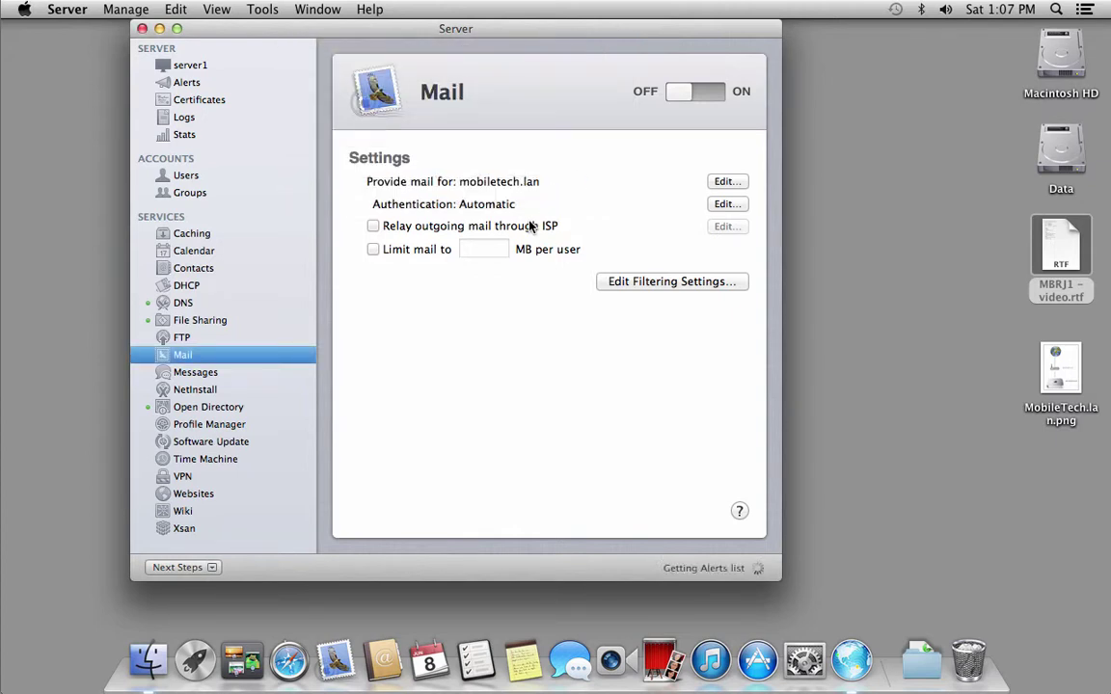
mouse_move(543, 230)
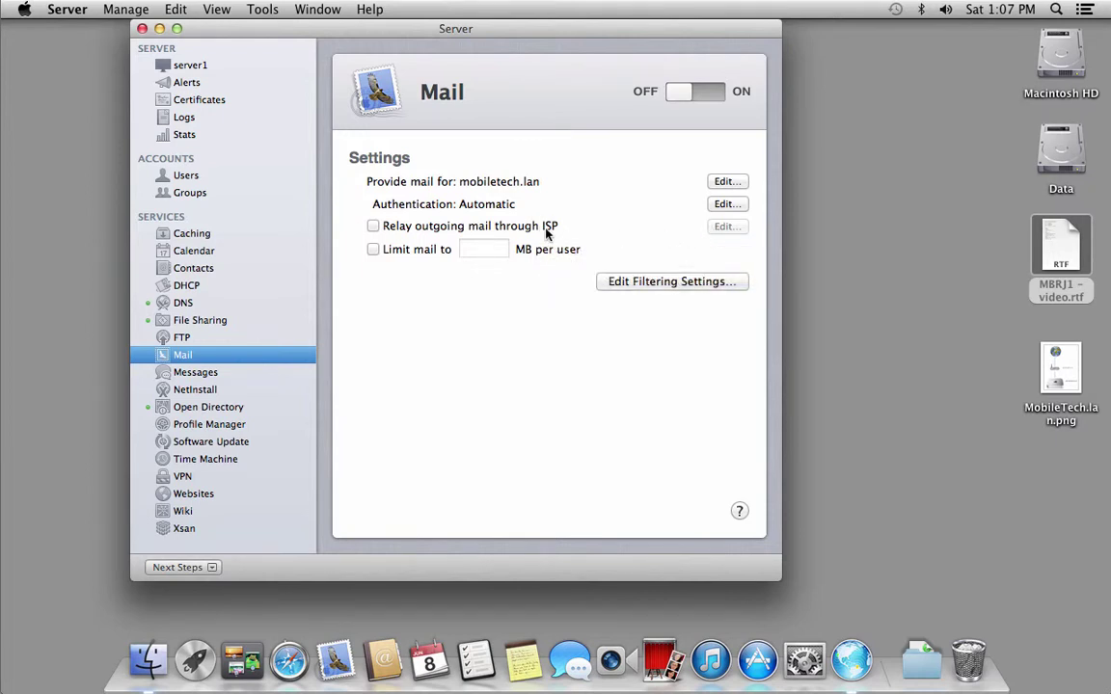
Leave ISP relay off and raise the junk mail filter's minimum score to 30 points.
click(549, 225)
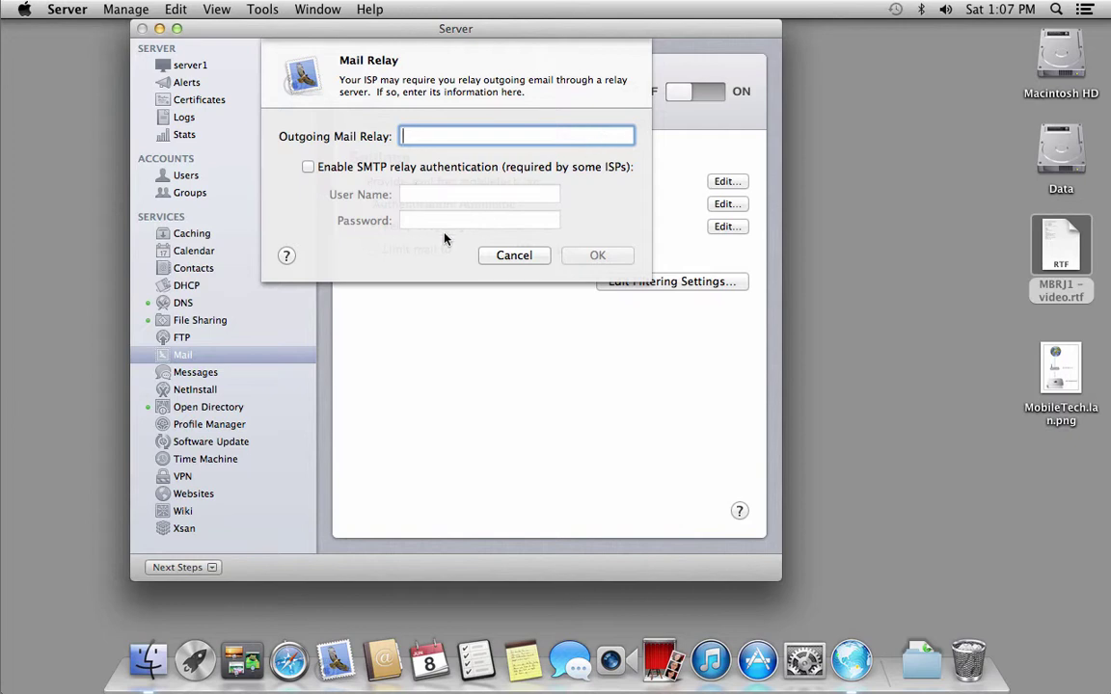
click(512, 258)
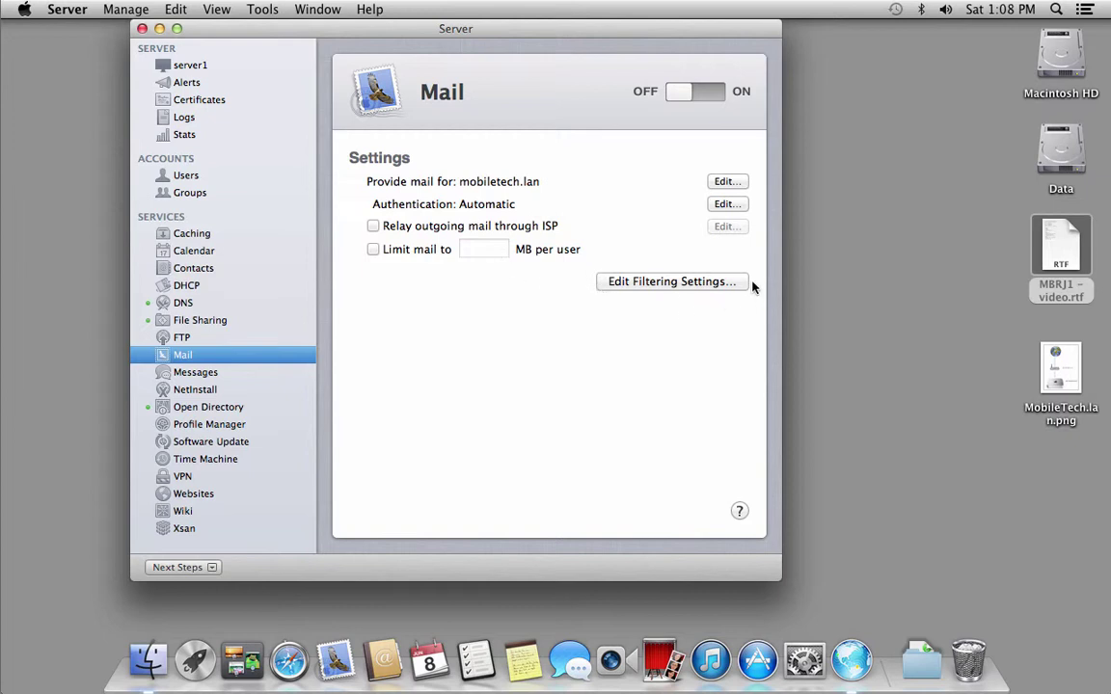
click(702, 281)
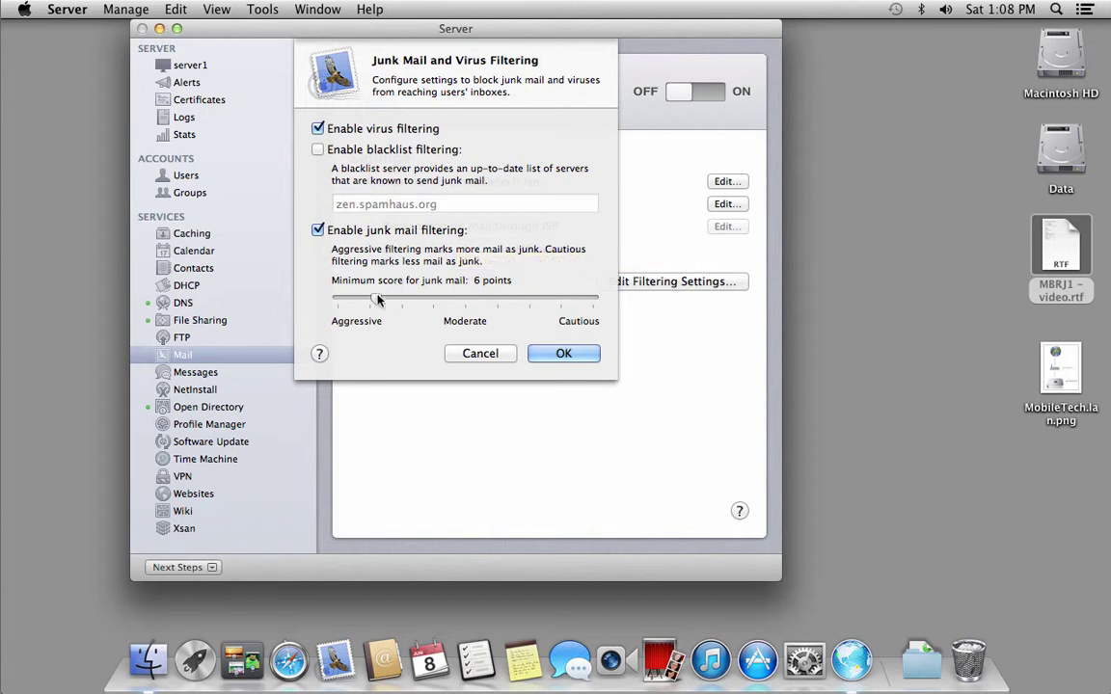
drag(376, 304, 498, 306)
click(550, 354)
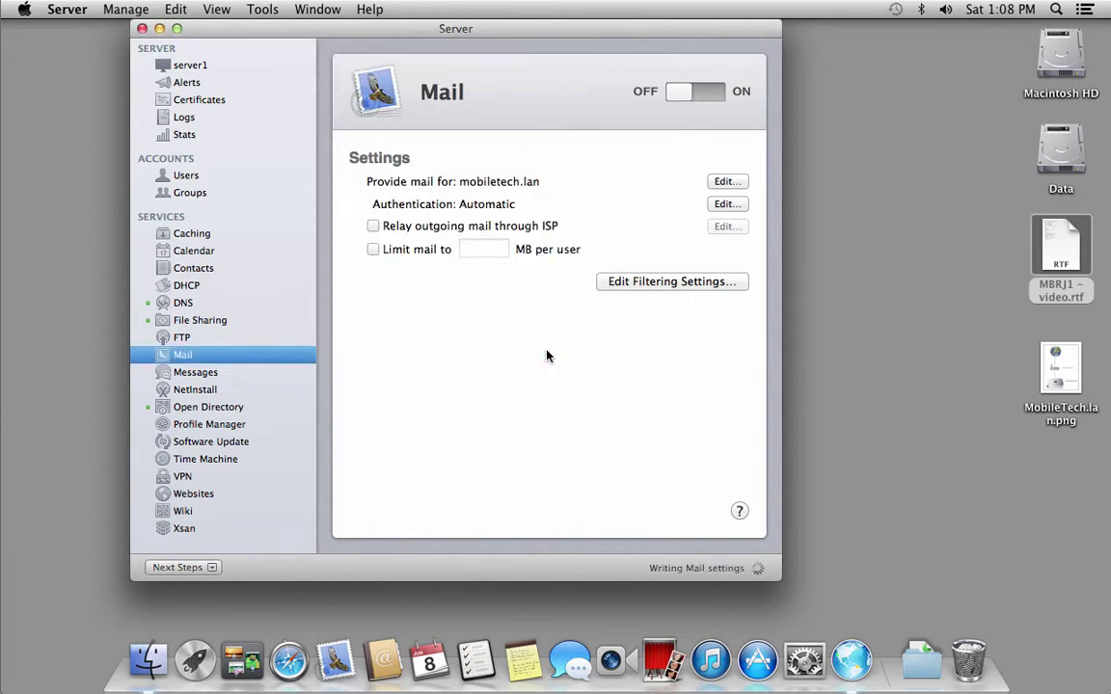
Switch the Mail service from OFF to ON.
click(708, 97)
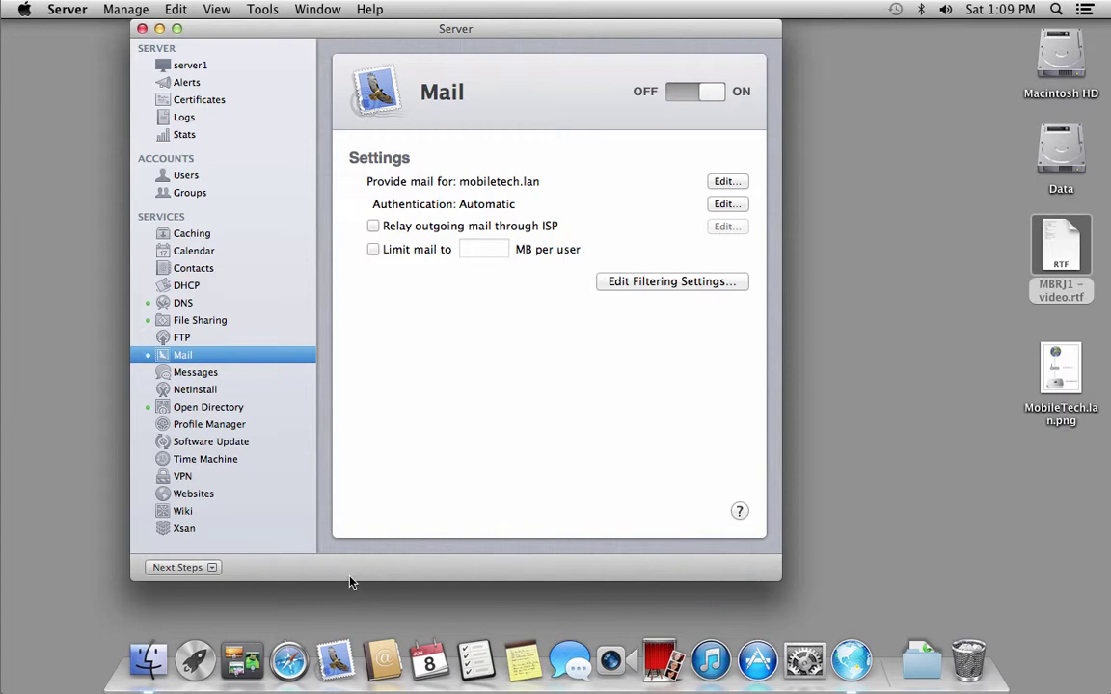
Launch Mail, enter the user's full name, mobiletech.lan e-mail address and password, and continue.
click(334, 663)
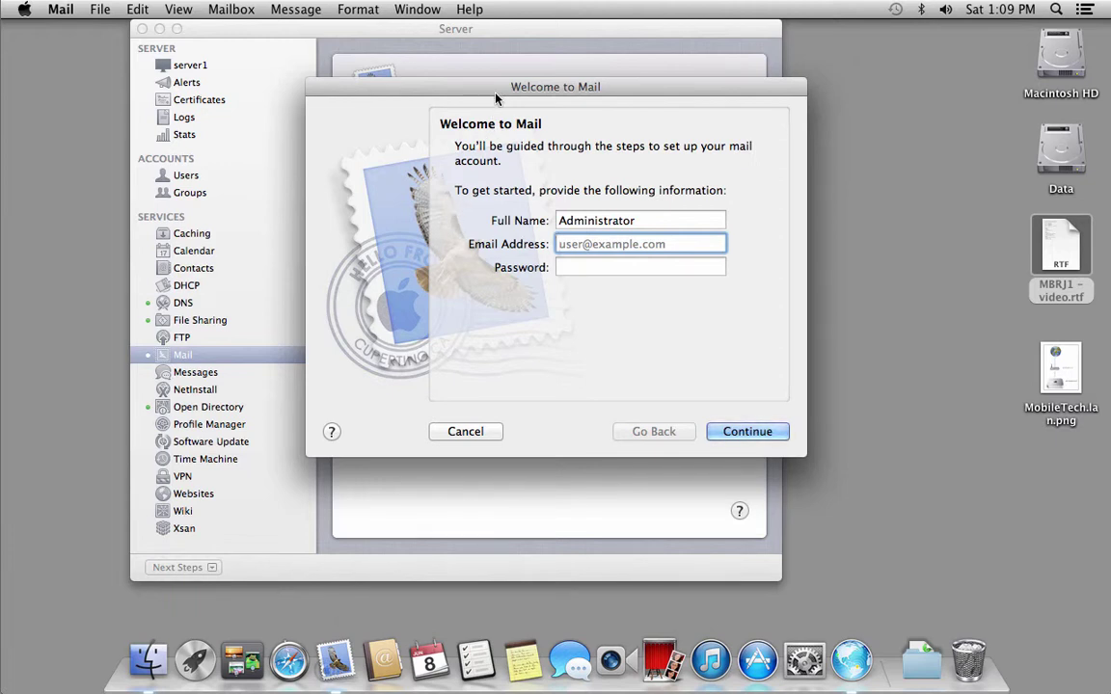
drag(495, 93, 437, 130)
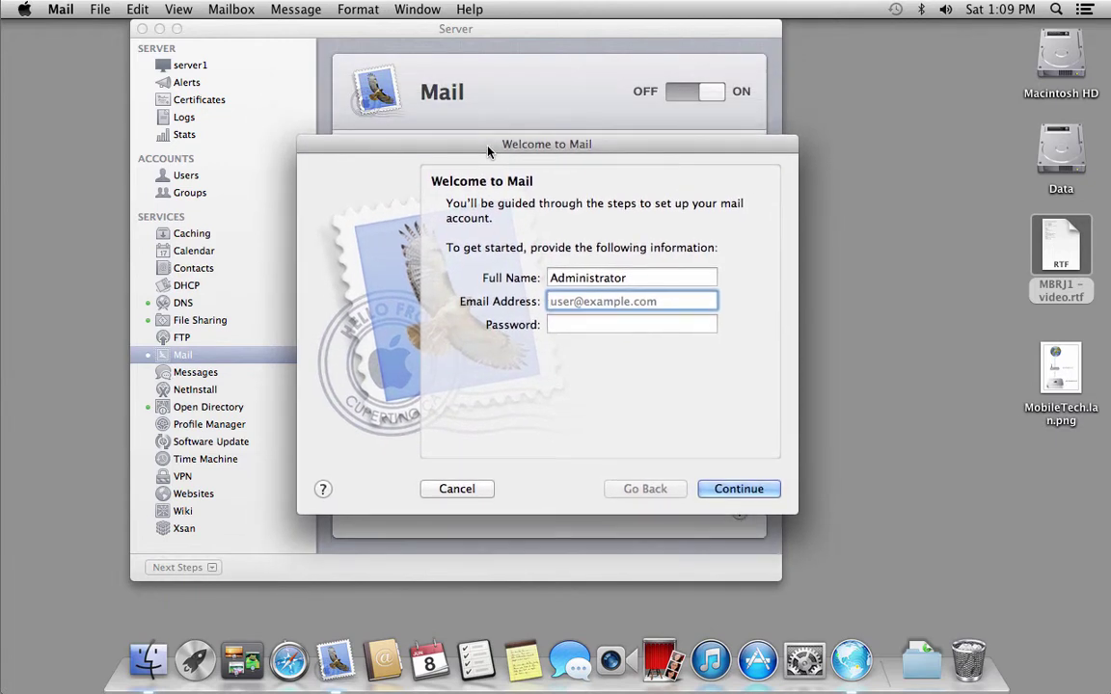
double_click(563, 277)
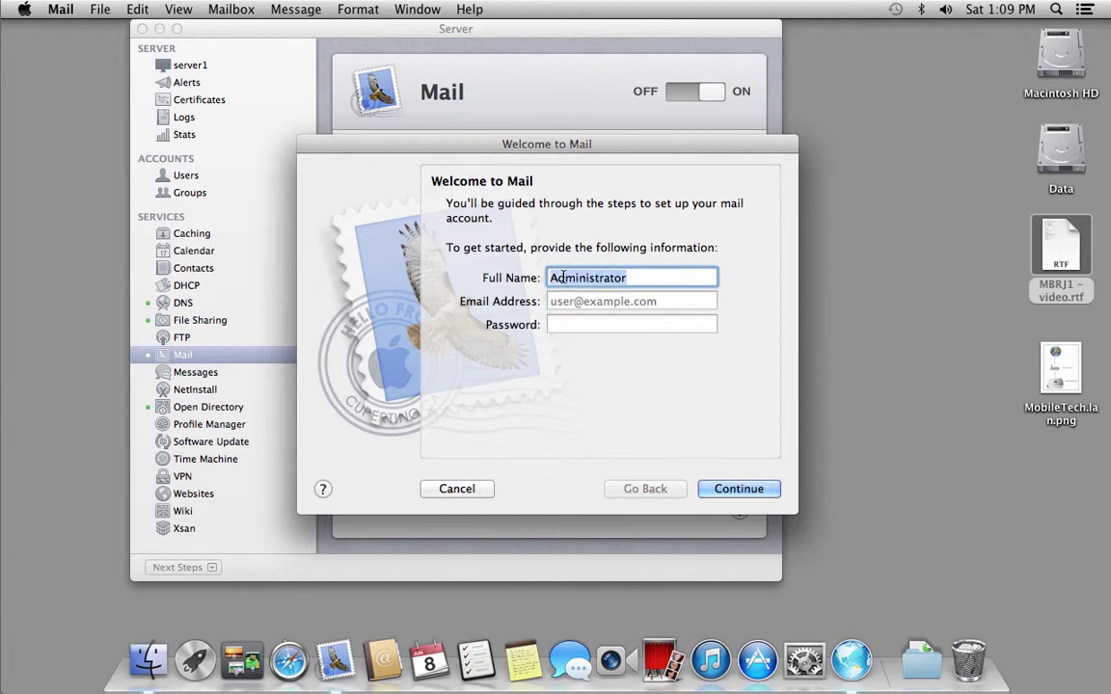
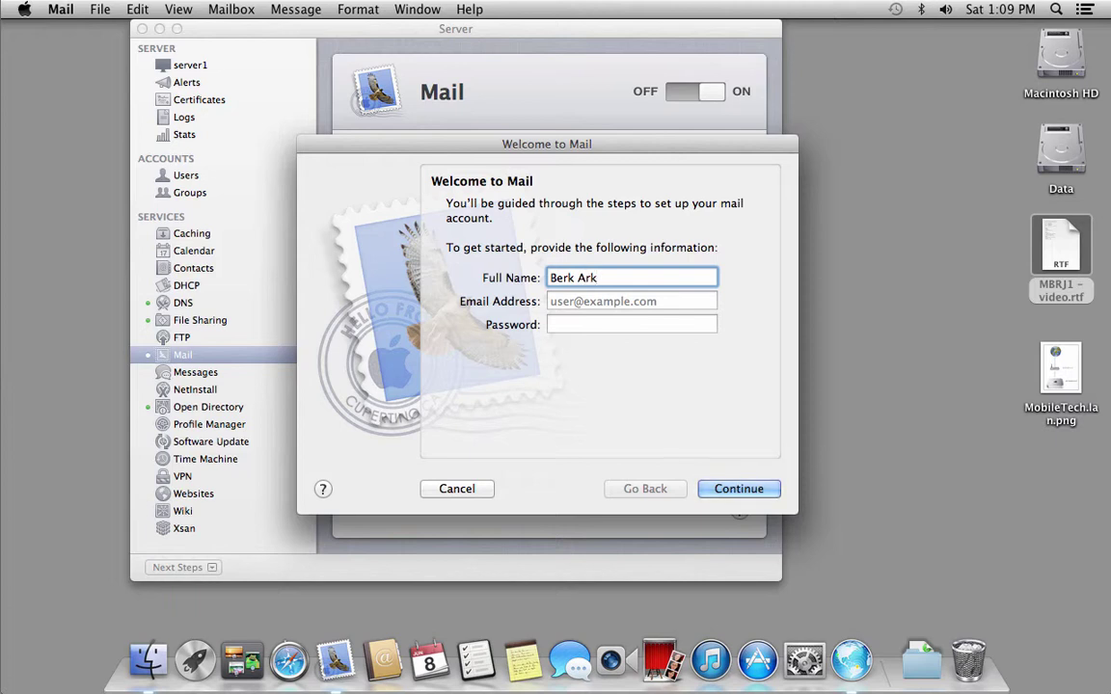
click(631, 300)
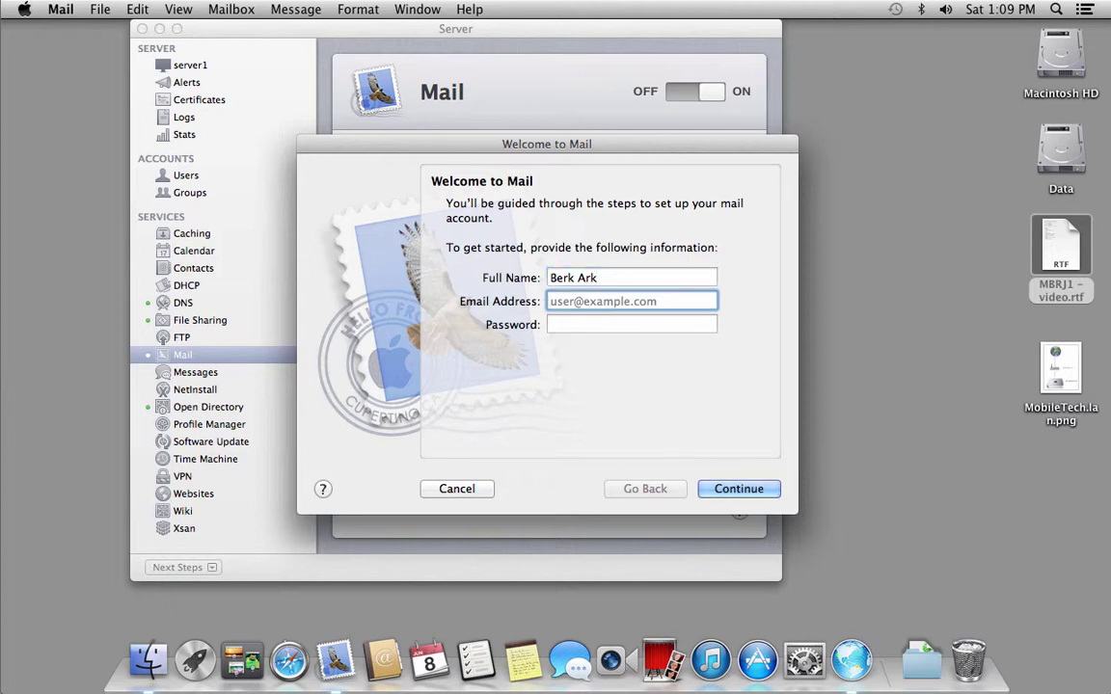
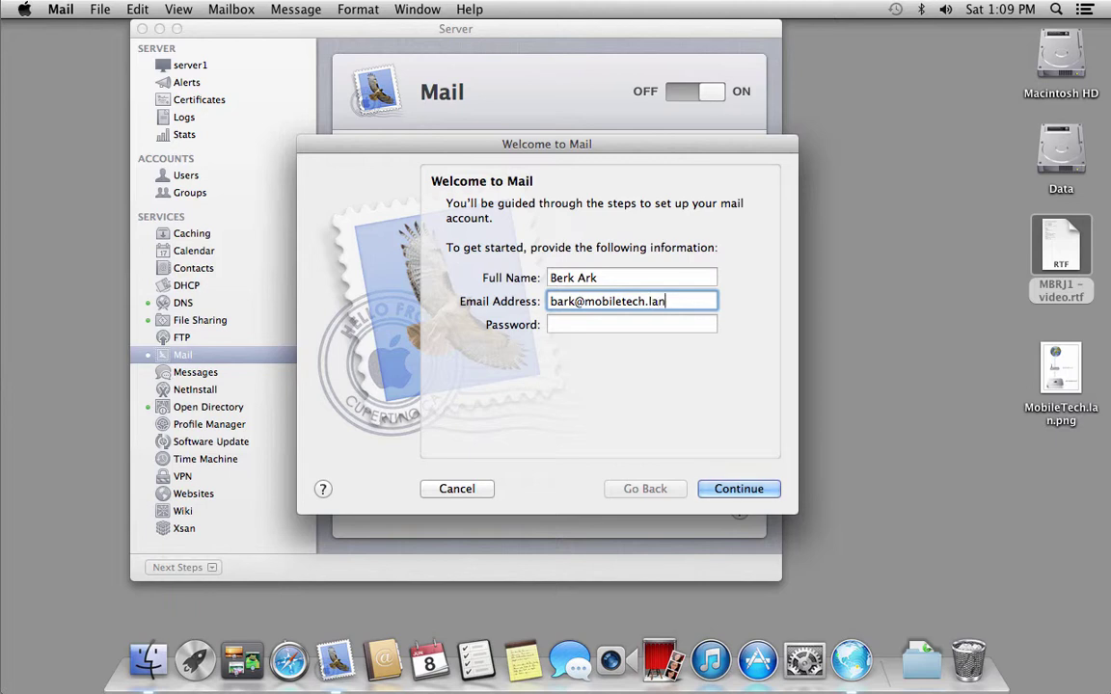
key(Tab)
text(••••••)
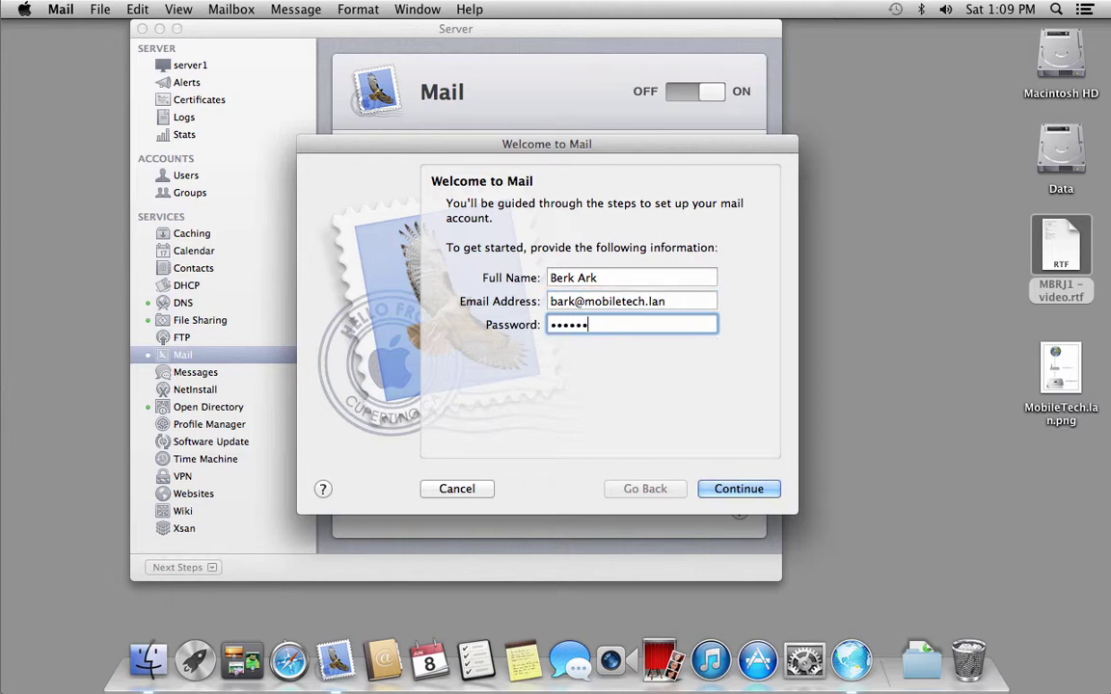
click(719, 490)
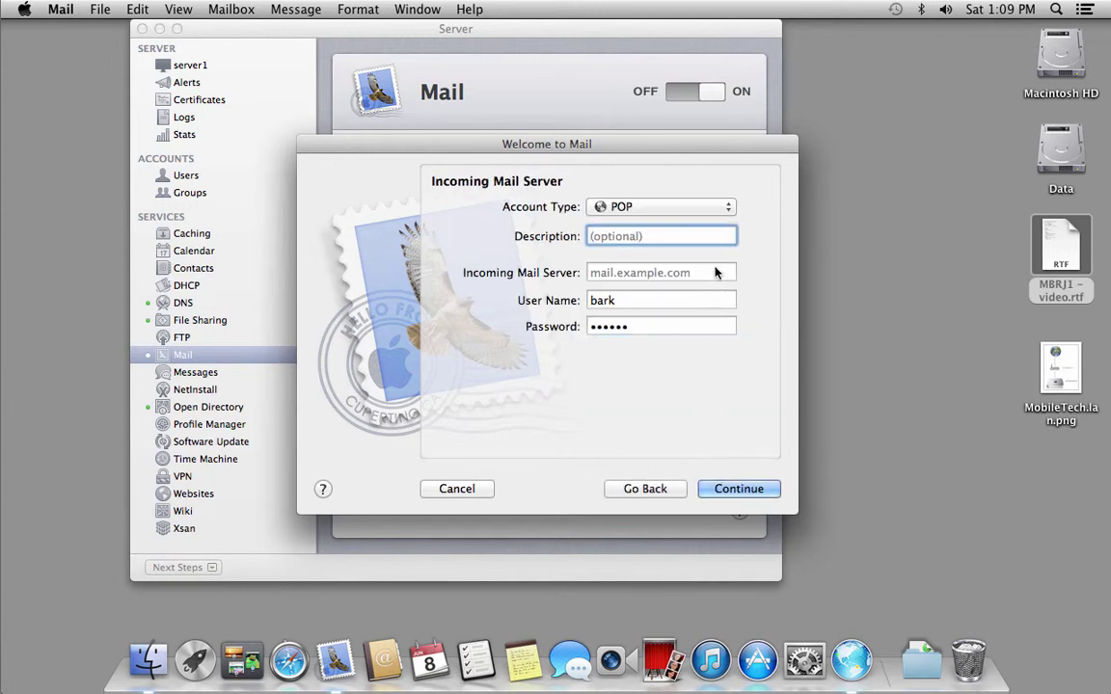
Make the account IMAP with a description and incoming server mail.mobiletech.lan, then continue.
click(716, 208)
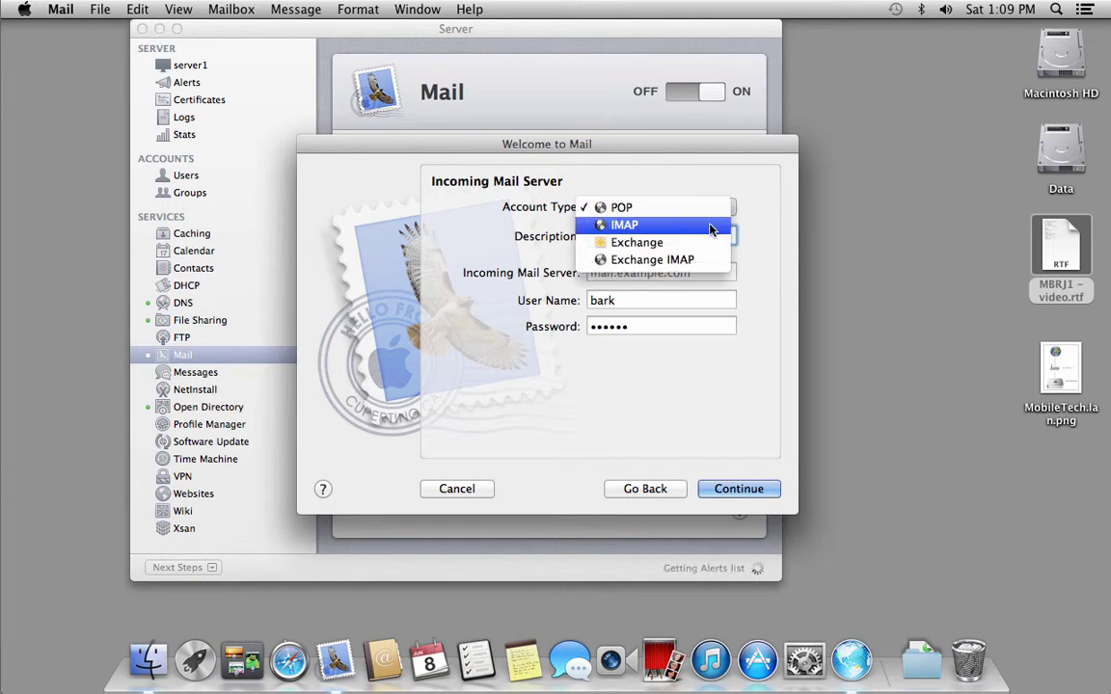
click(712, 226)
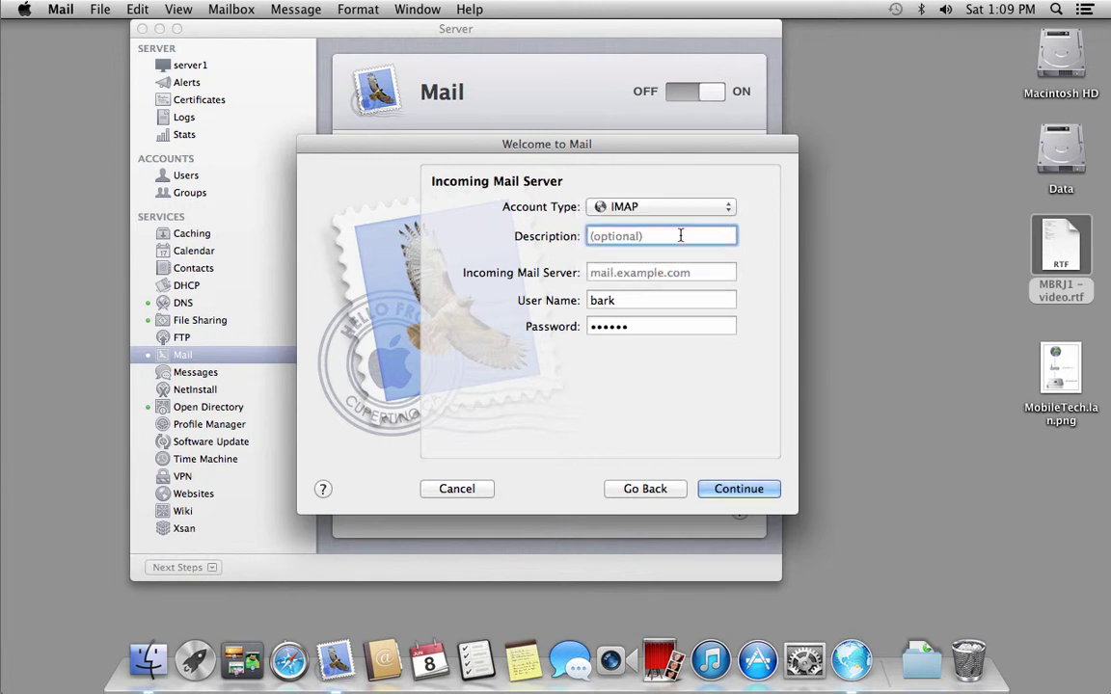
text(B. Ark)
key(Tab)
text(ma)
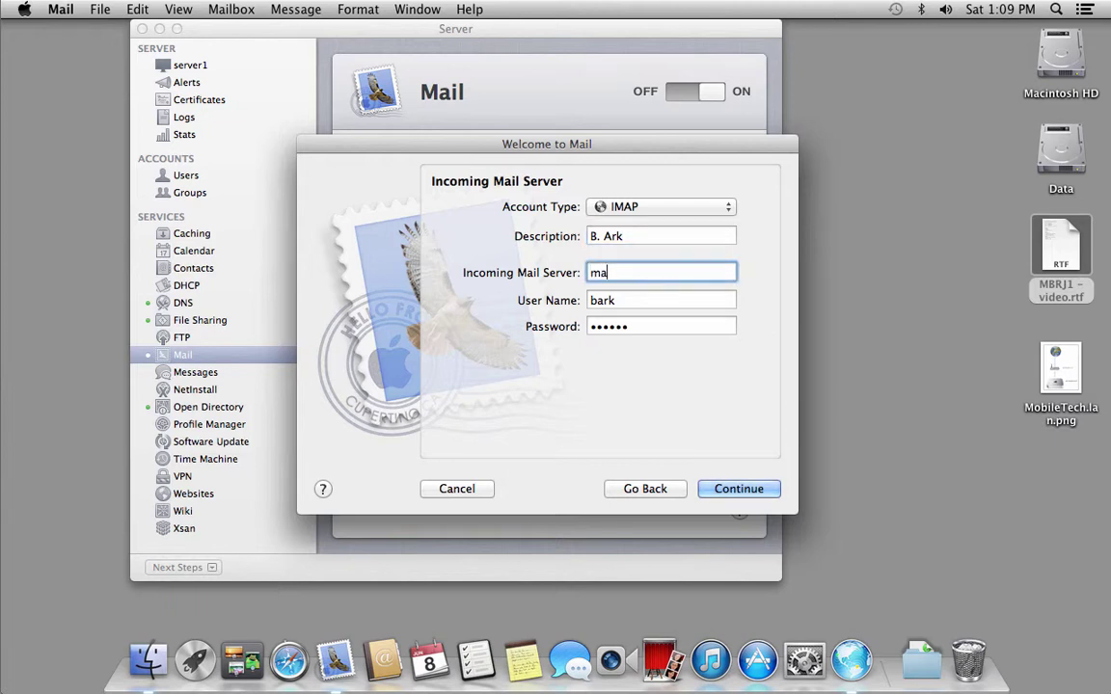
text(il.mobiletech.lan)
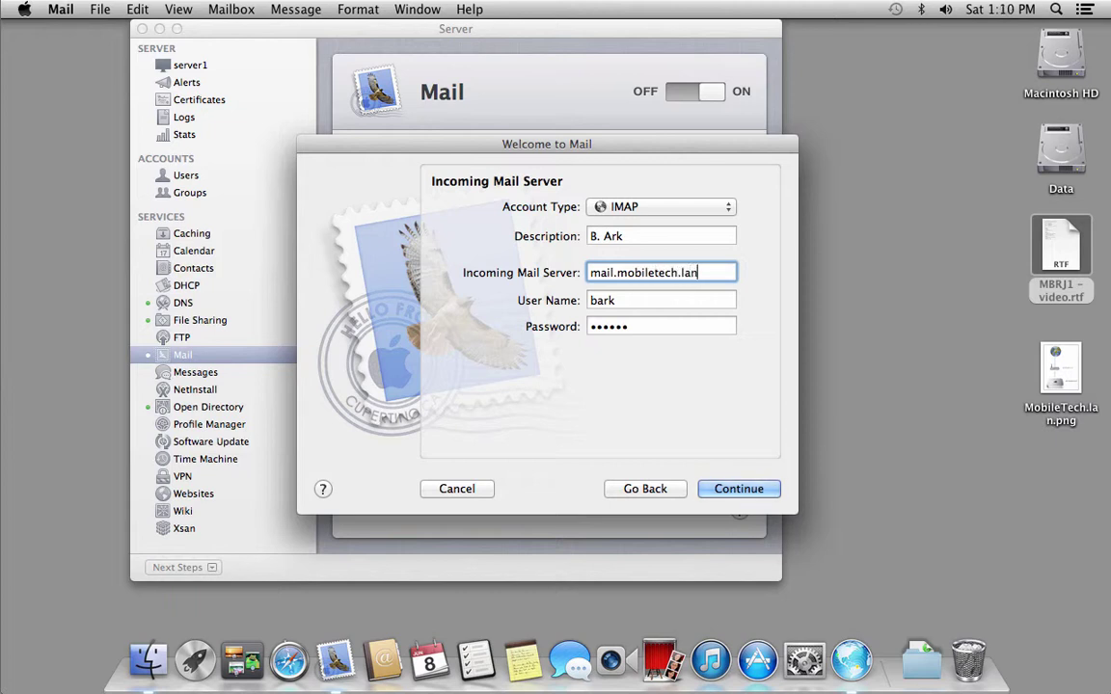
drag(714, 275, 577, 275)
key(super+c)
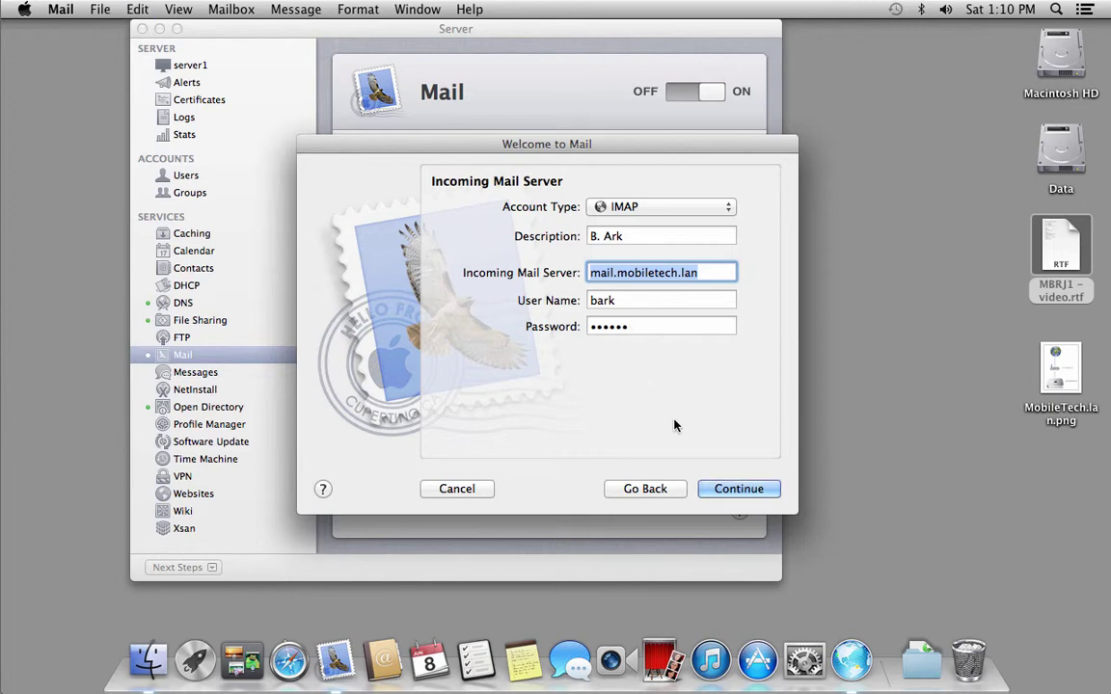
click(724, 495)
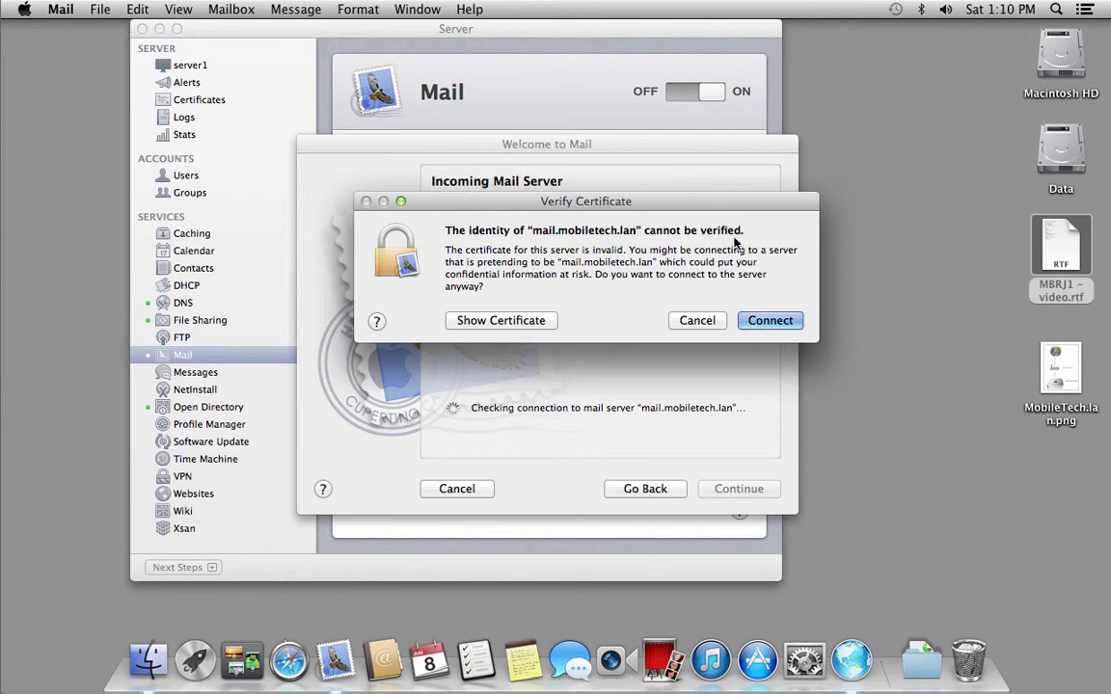
Set the server1.mobiletech.lan certificate to Always Trust, connect, and authorize with the admin password.
click(528, 320)
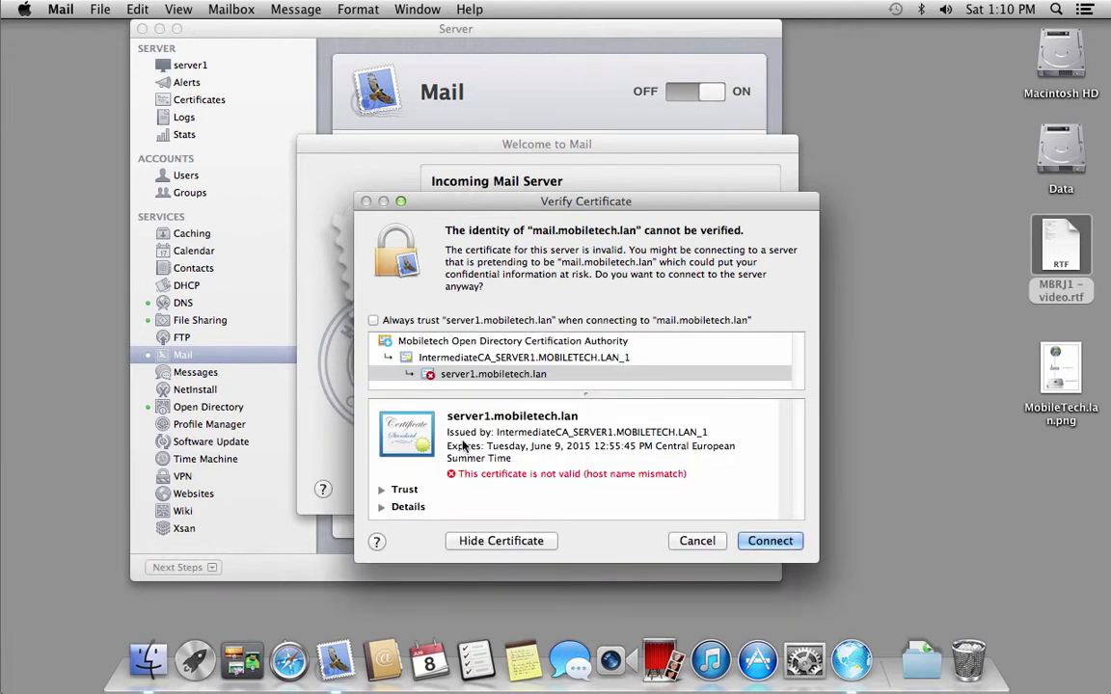
click(382, 491)
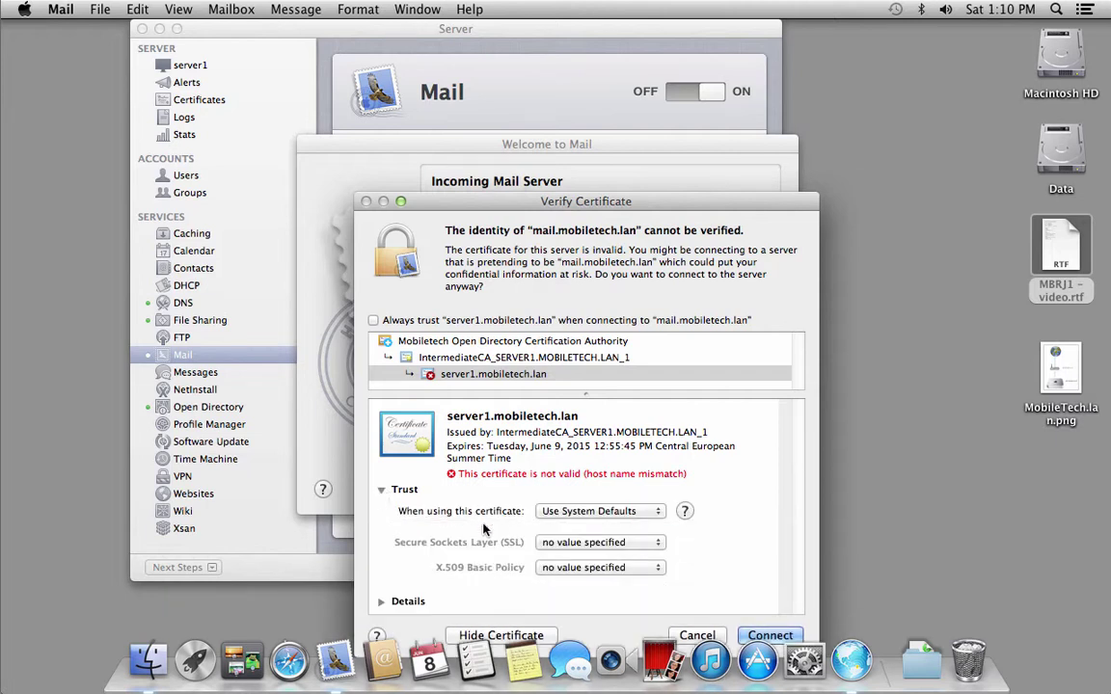
click(578, 511)
click(573, 536)
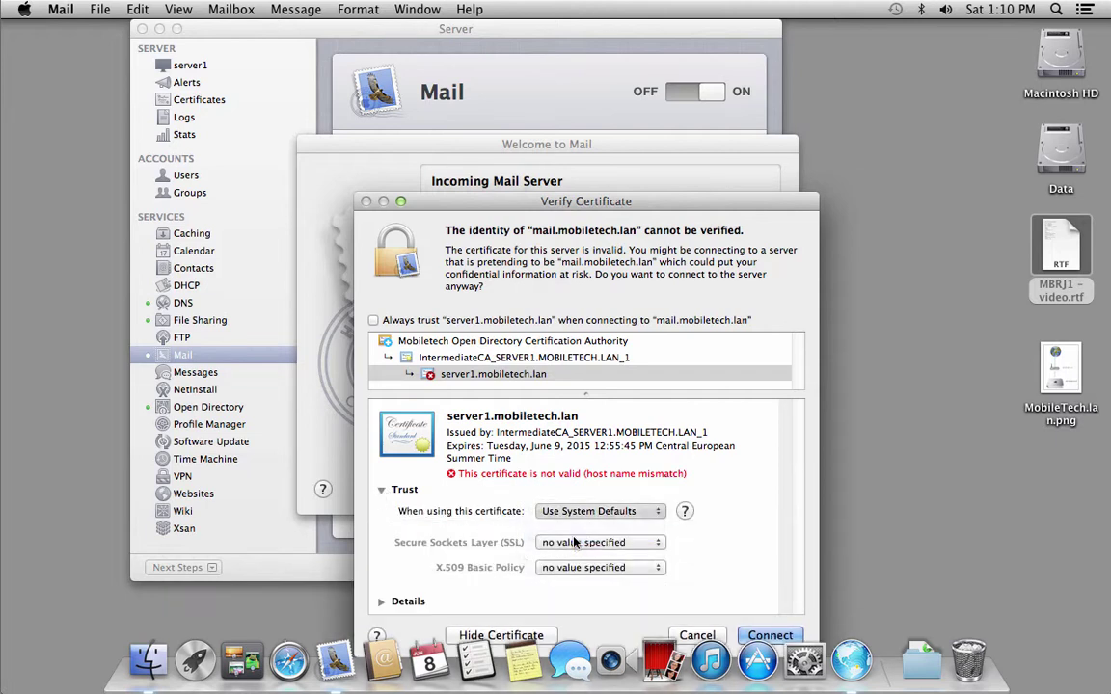
click(768, 631)
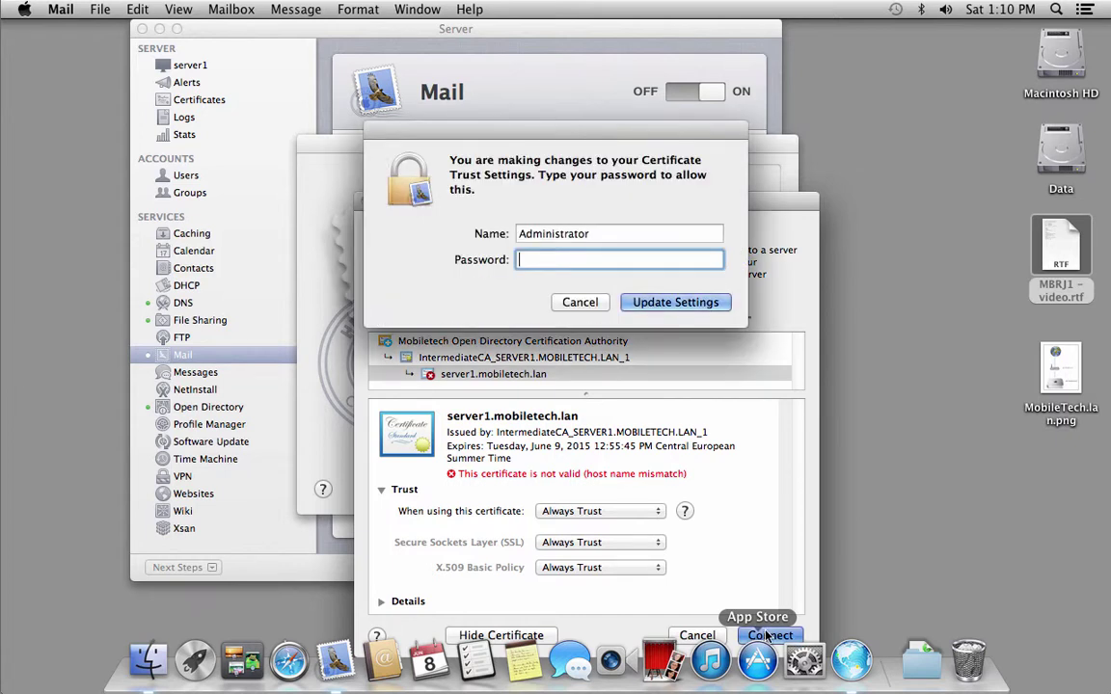
text(******)
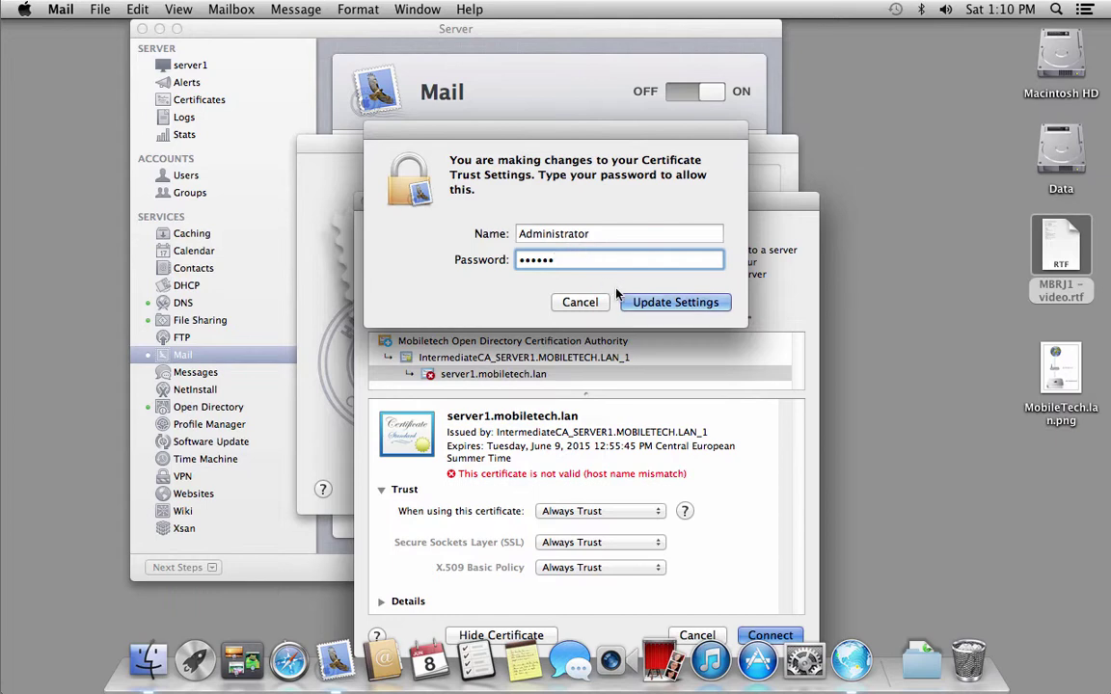
click(637, 301)
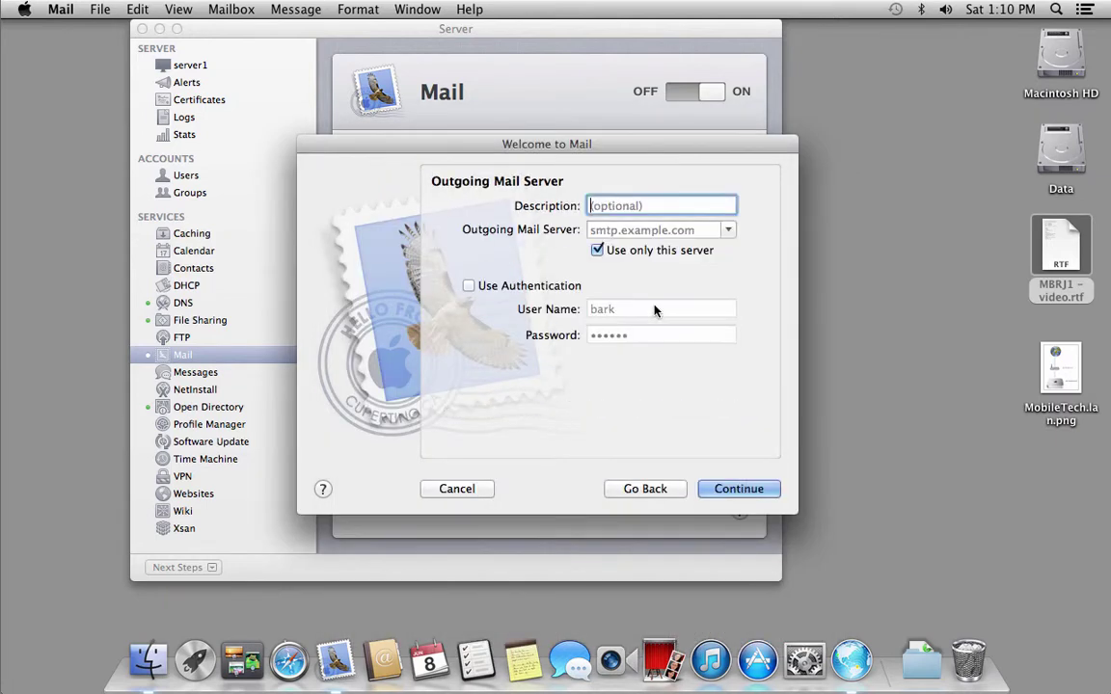
Use mail.mobiletech.lan as the outgoing server with authentication, then create the account.
click(649, 230)
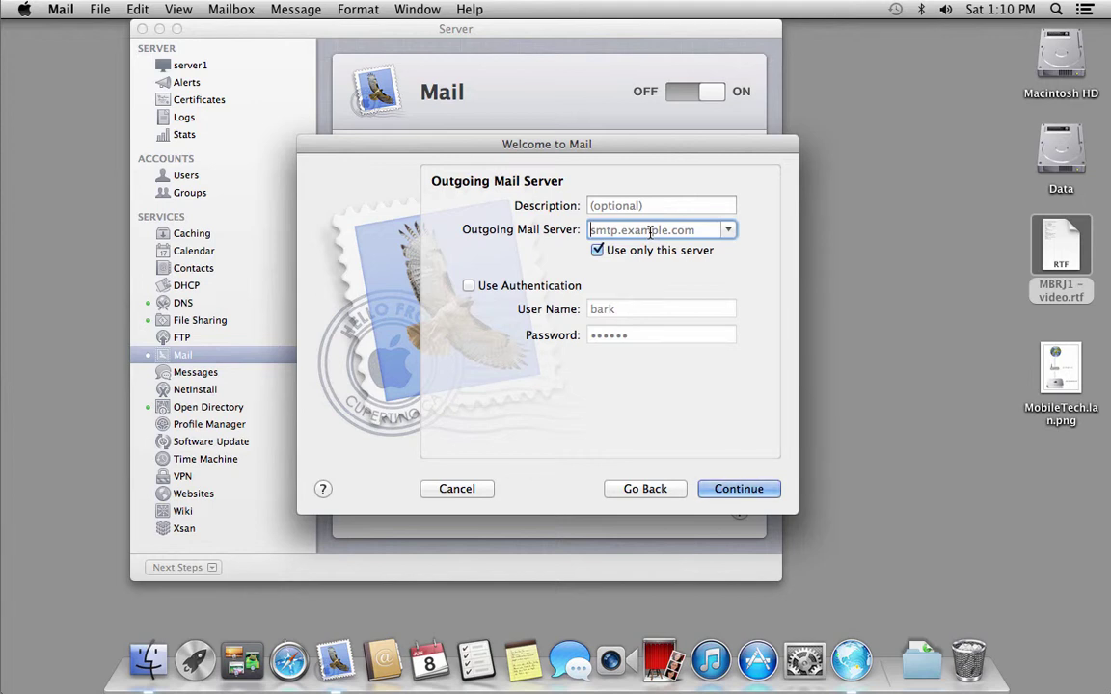
key(super+v)
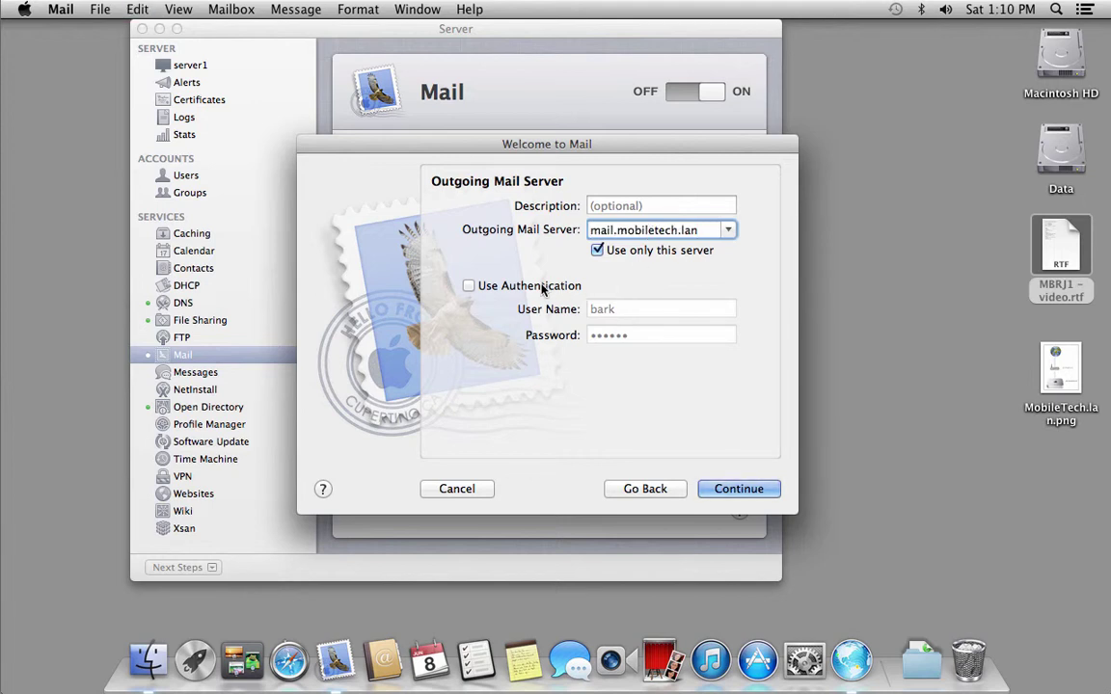
click(469, 286)
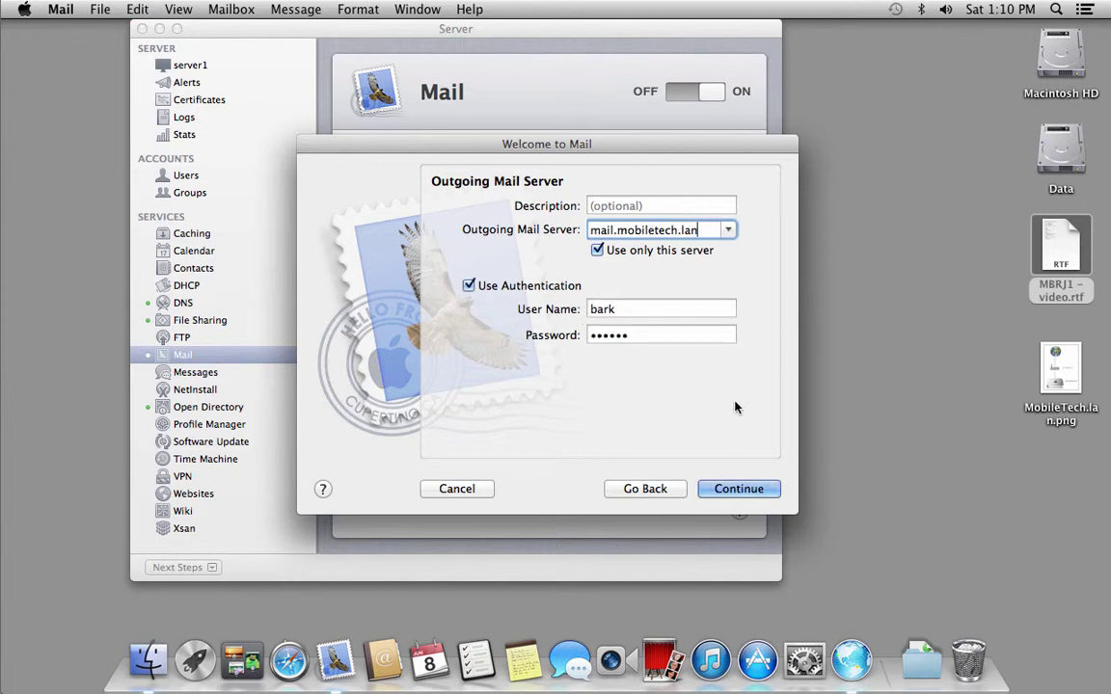
click(742, 489)
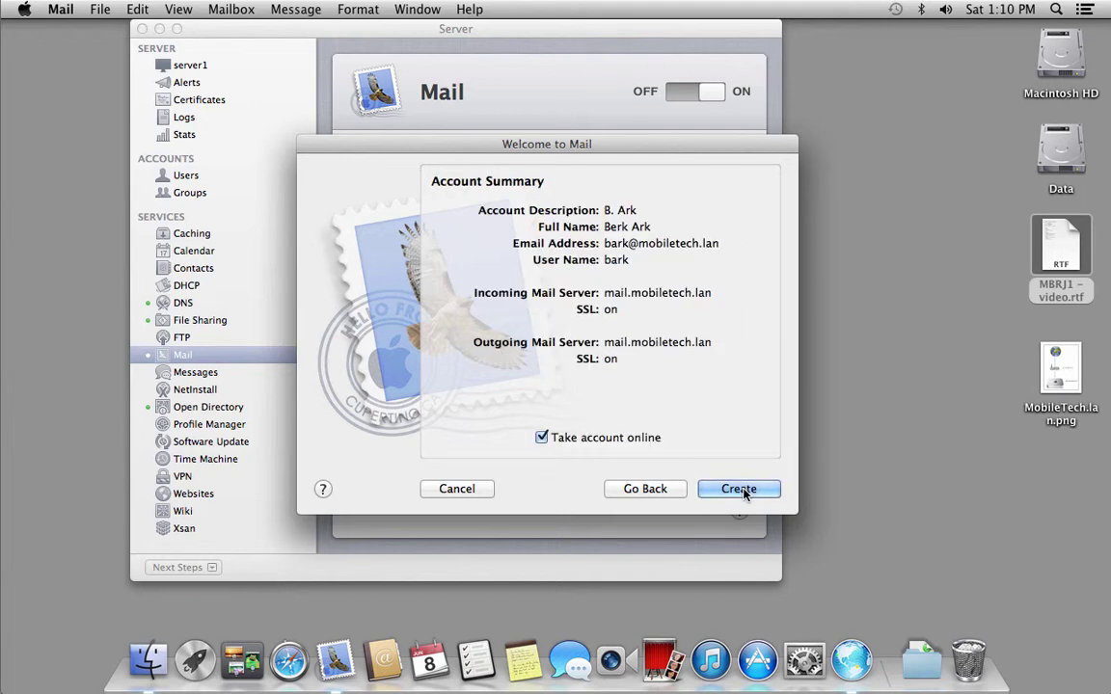
click(738, 490)
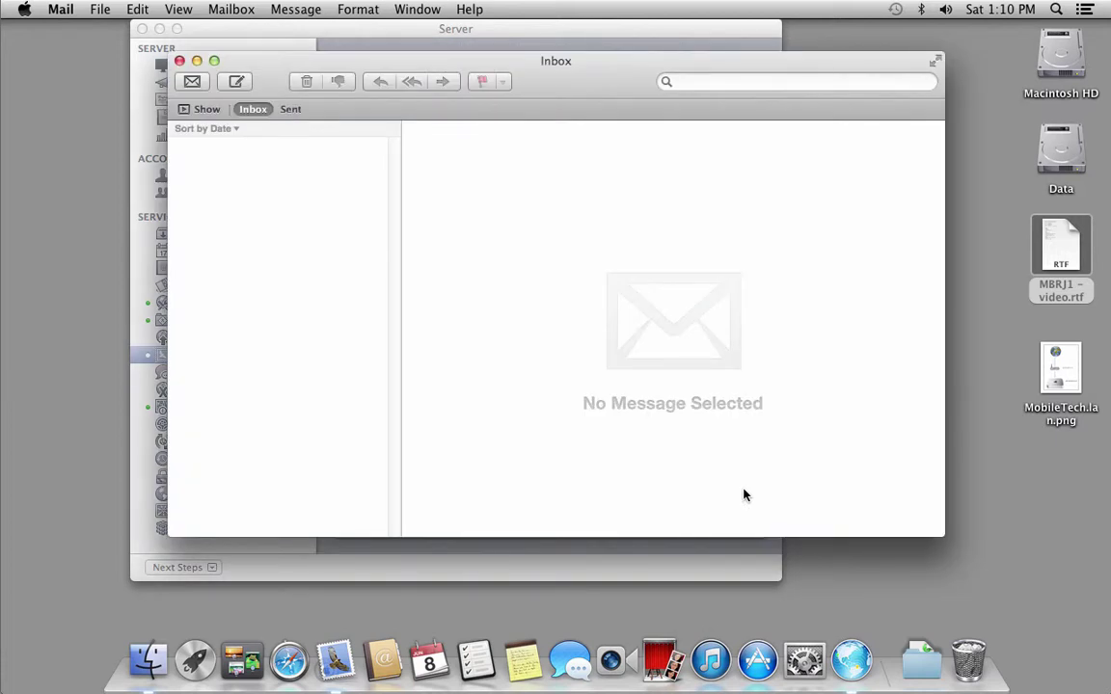
Show and widen the mailboxes list, then open Accounts in Mail Preferences to add an account.
click(199, 112)
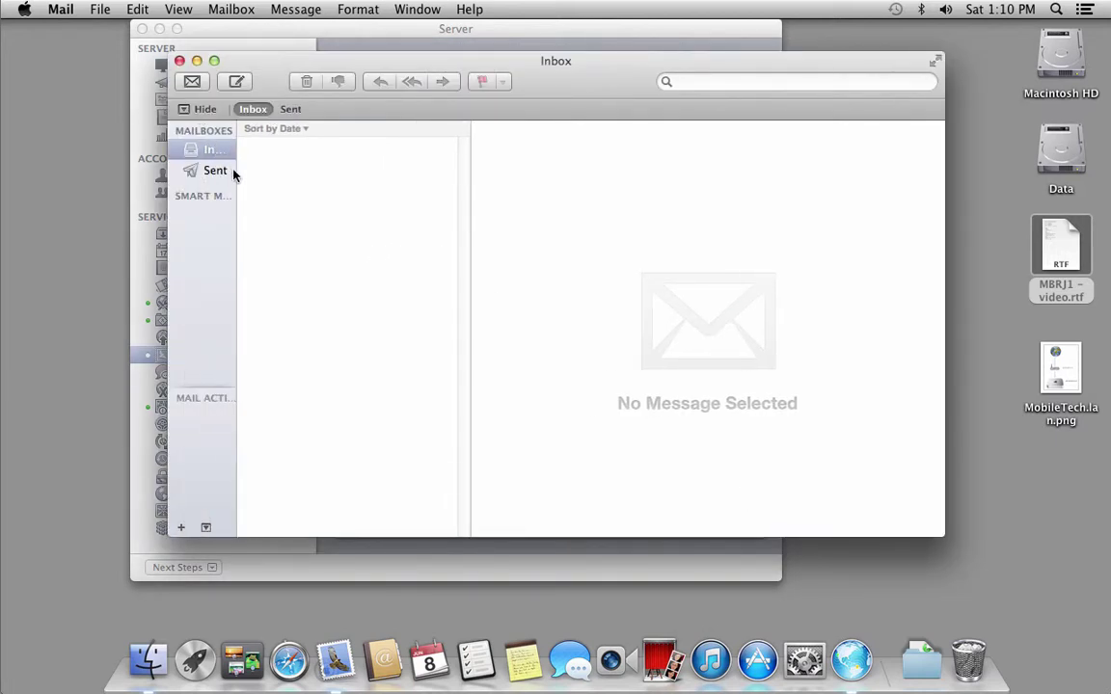
drag(236, 169, 320, 170)
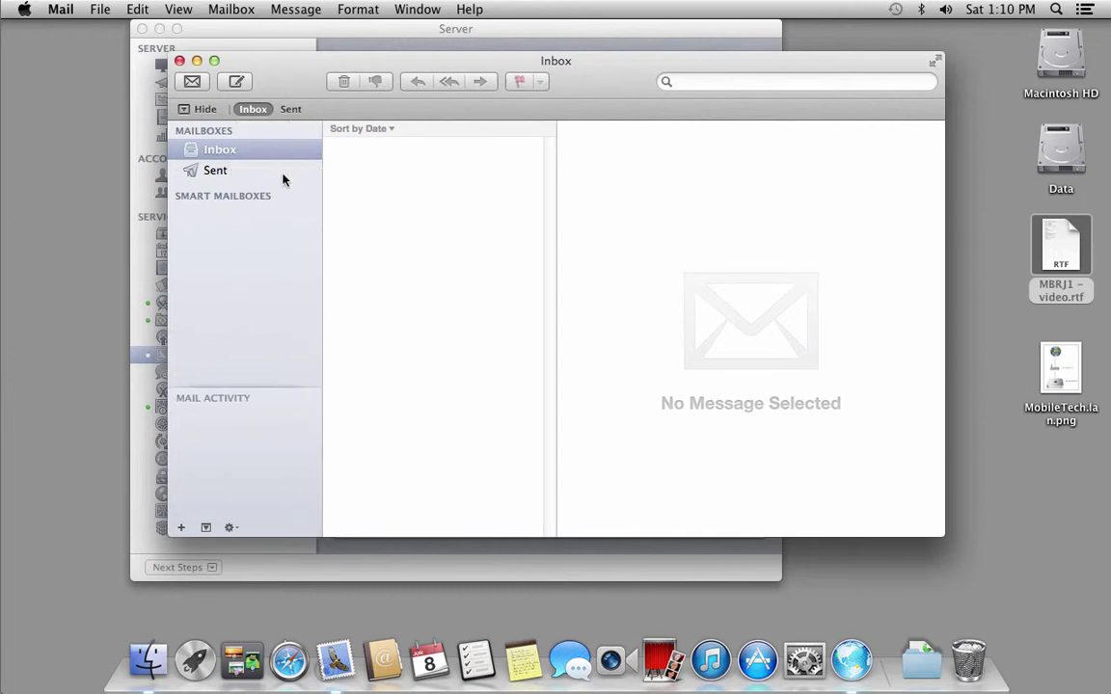
click(56, 10)
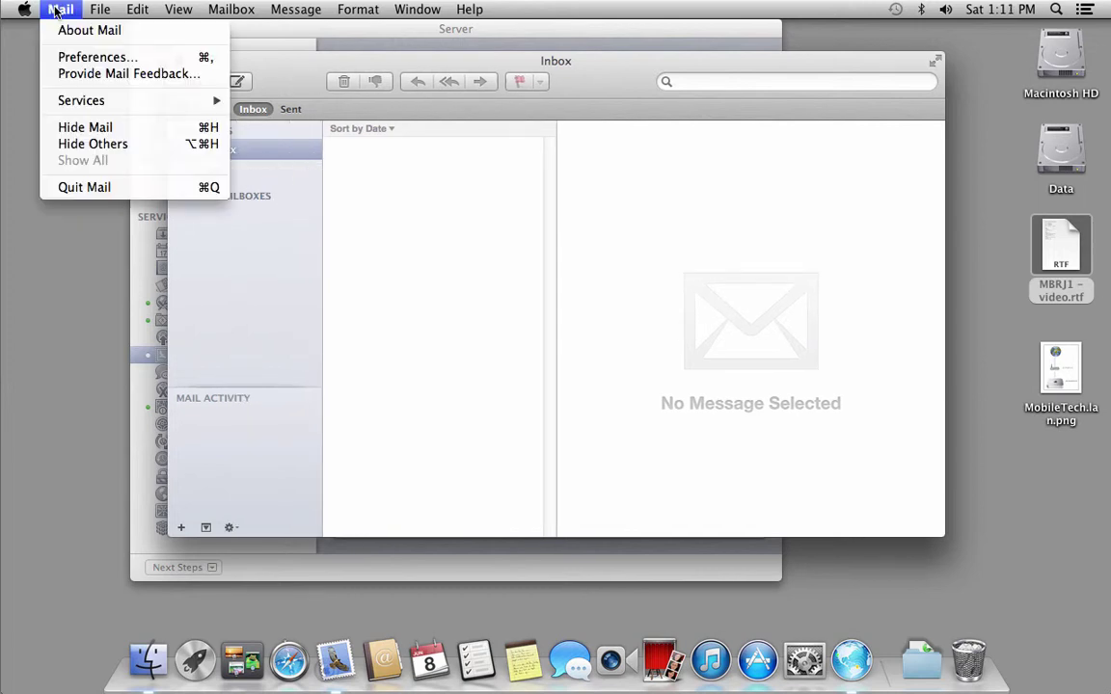
click(85, 60)
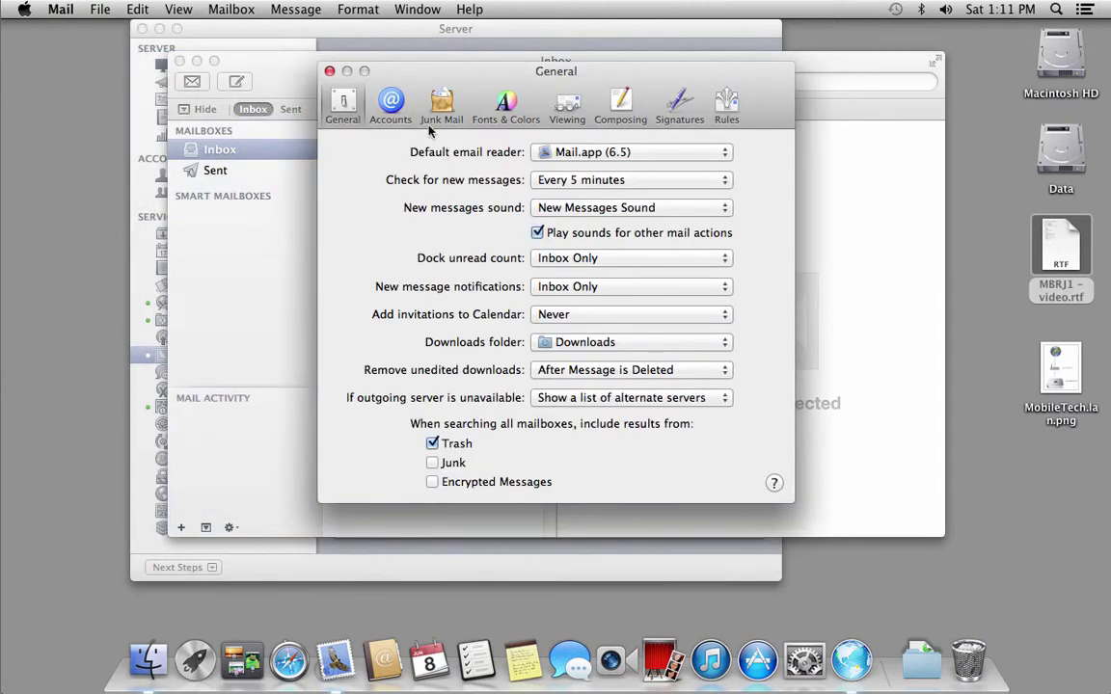
click(398, 108)
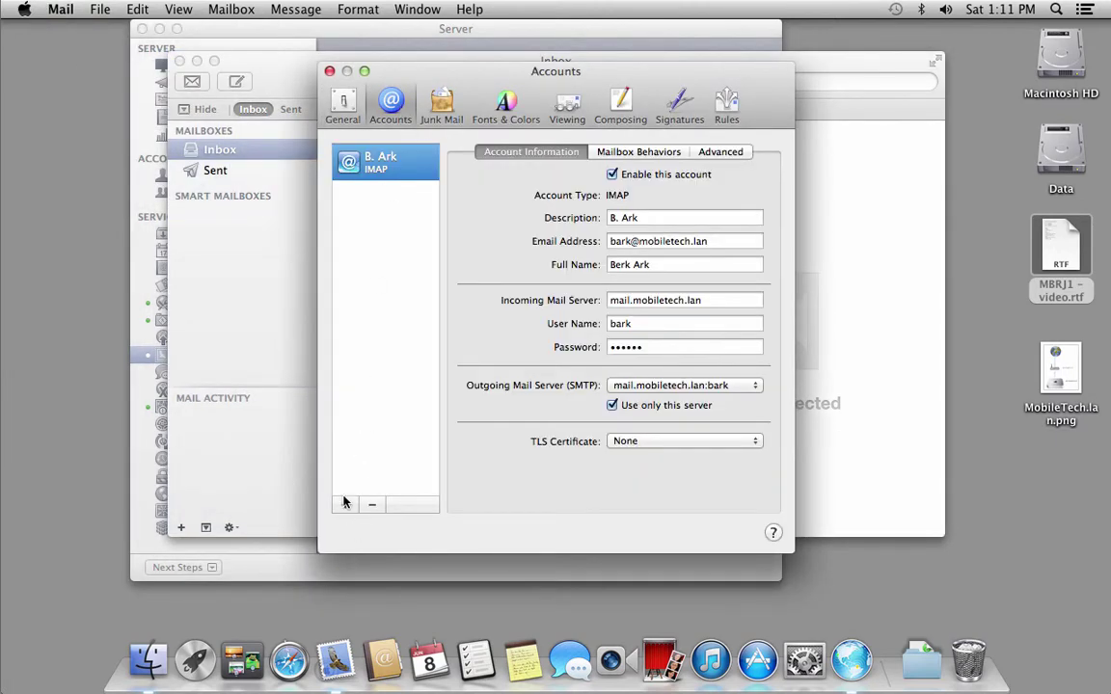
click(344, 505)
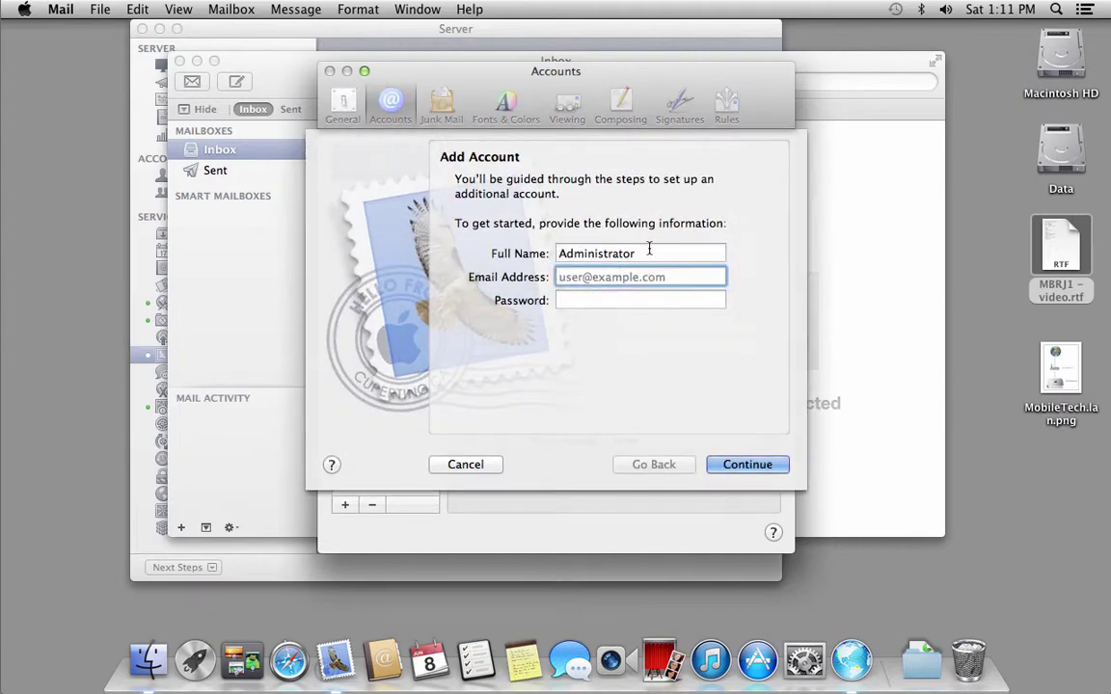
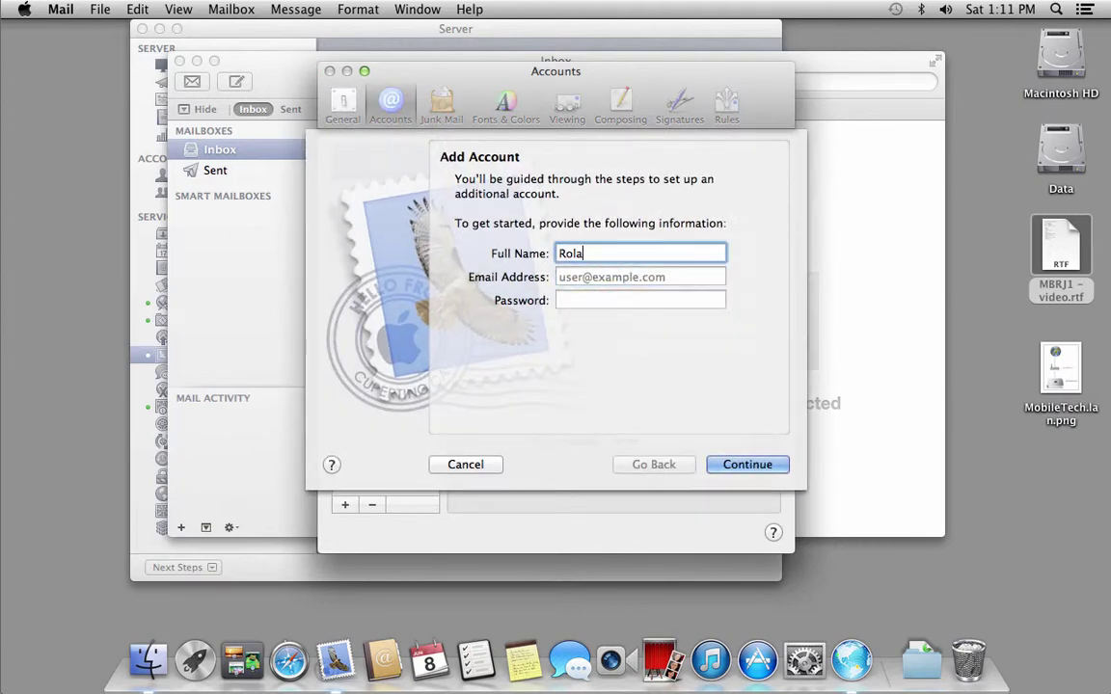
Enter the second user's full name, e-mail address and account password, then continue.
key(Tab)
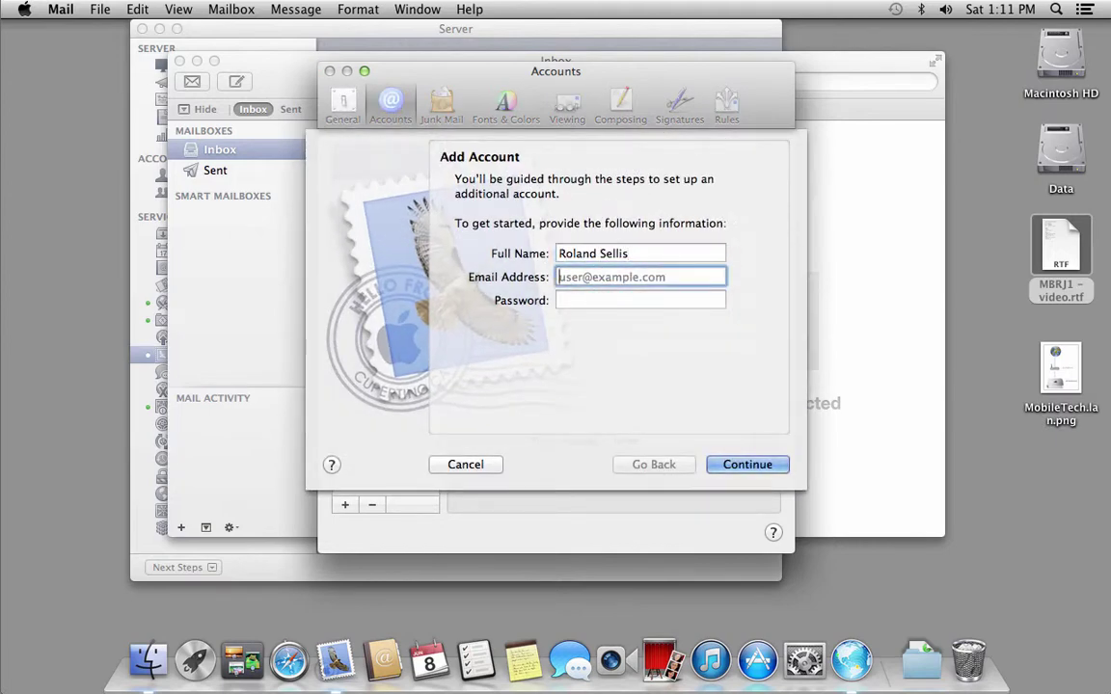
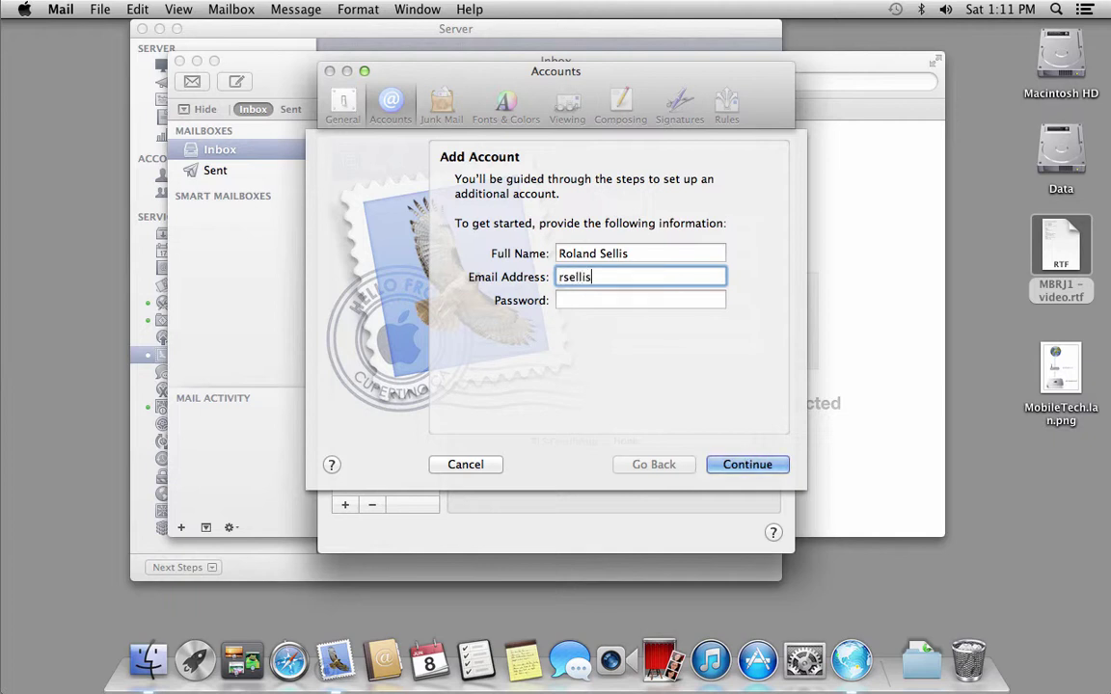
click(640, 300)
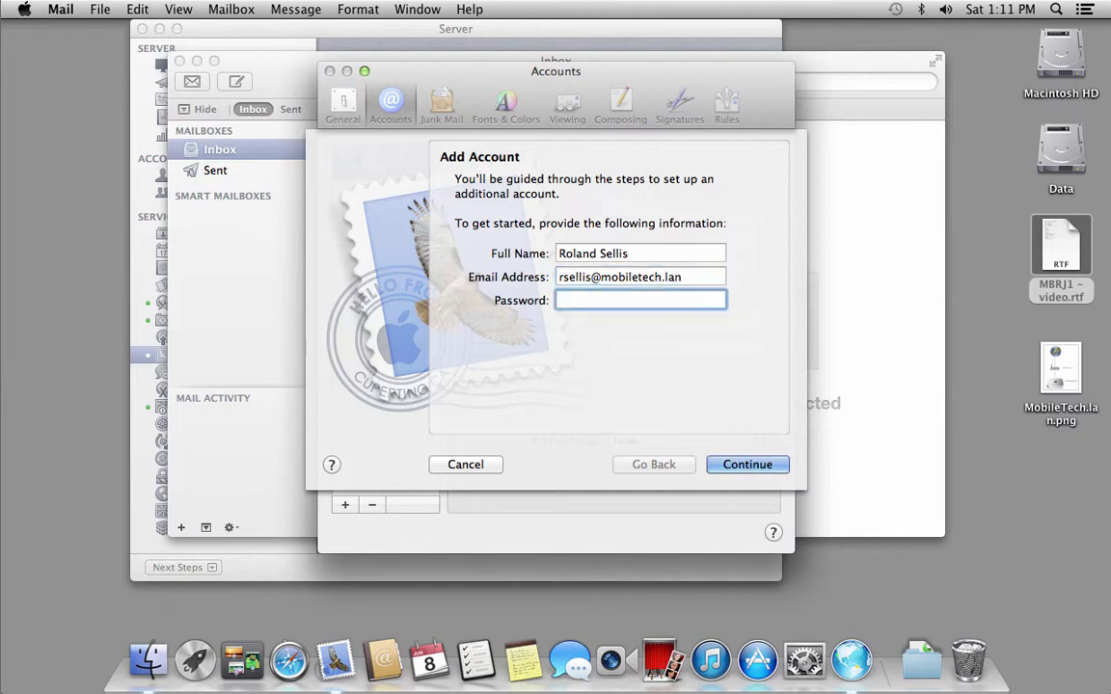
text(******)
click(727, 466)
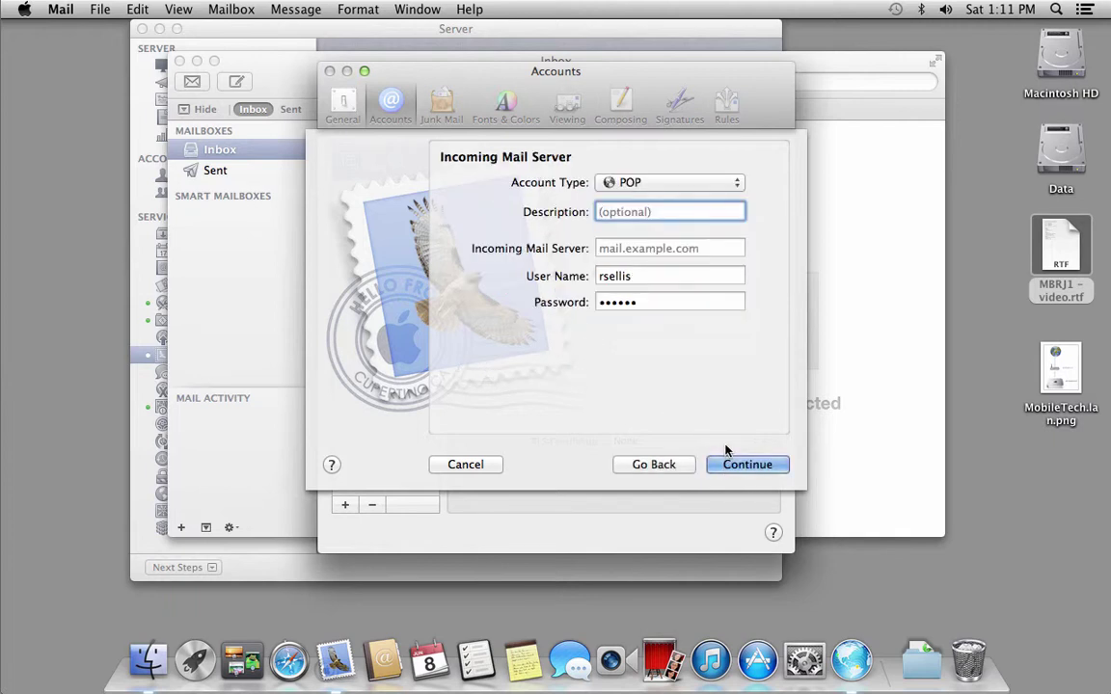
Choose IMAP, add a description, and paste mail.mobiletech.lan as the incoming server.
click(718, 183)
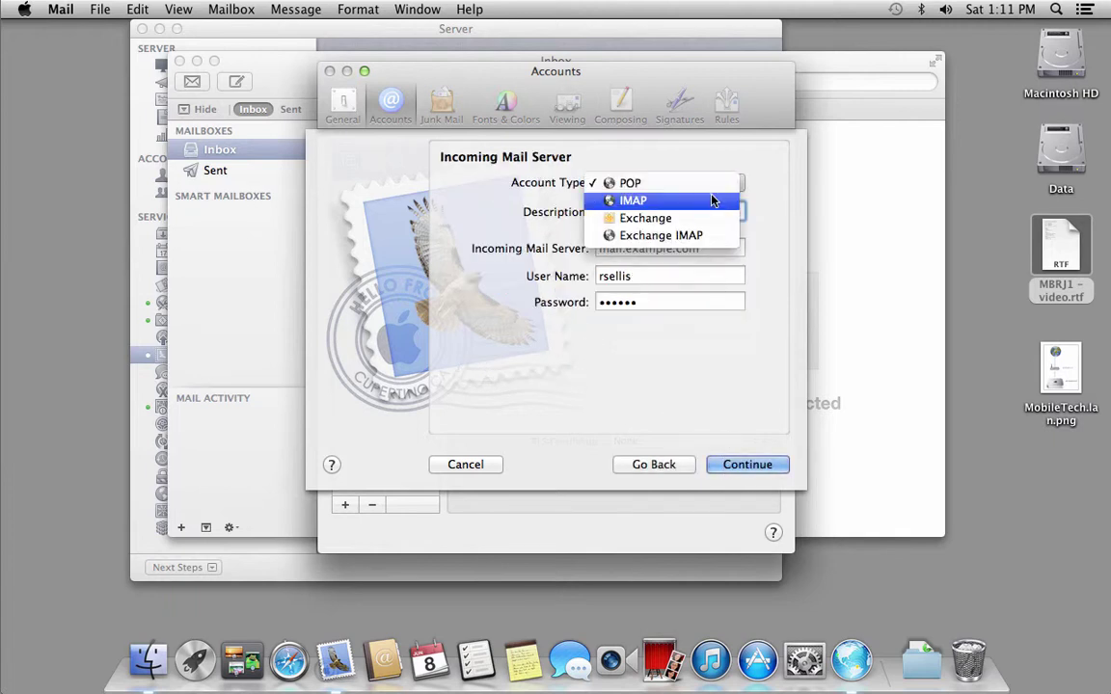
click(717, 201)
text(R)
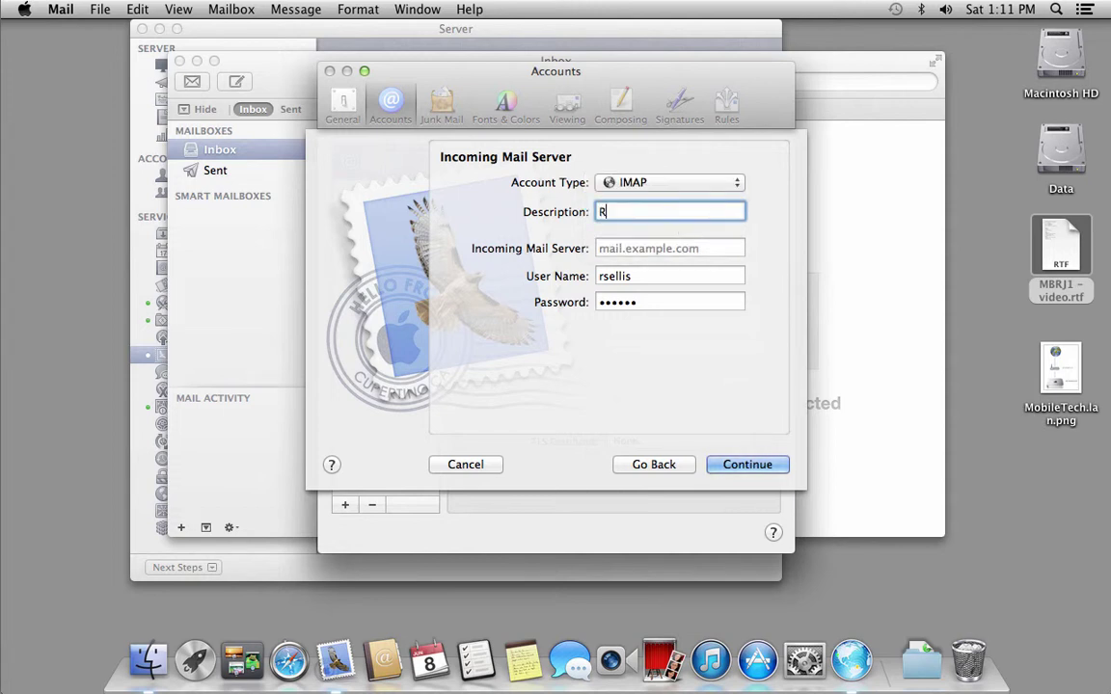
text(. Sellis)
key(Tab)
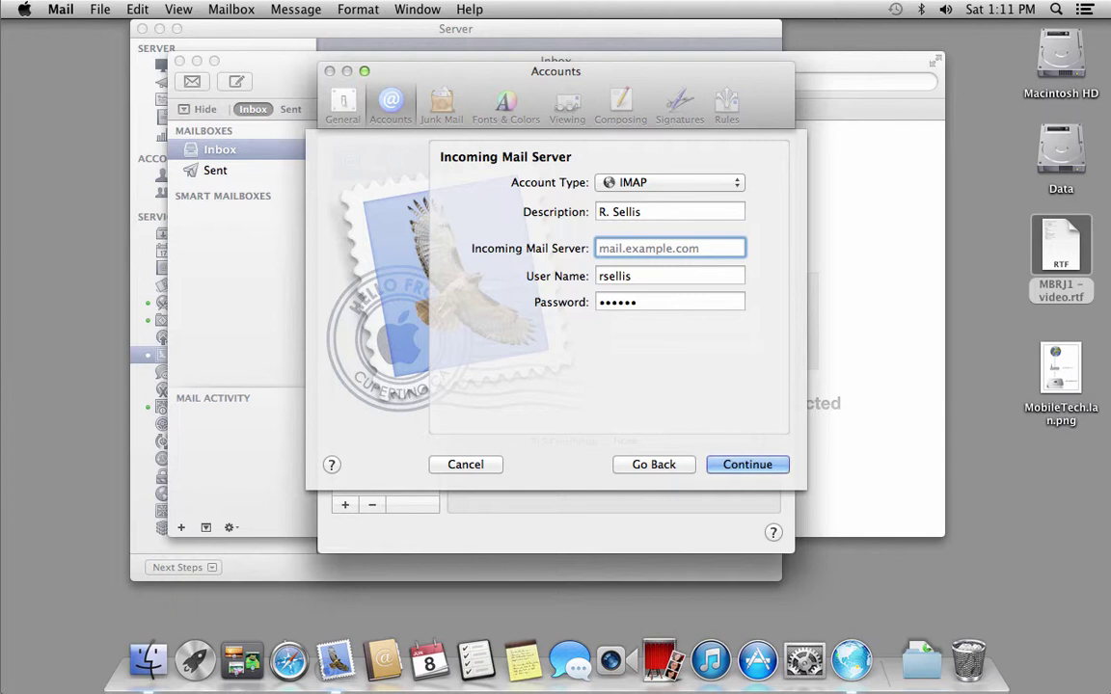
text(mail.mobiletech.lan)
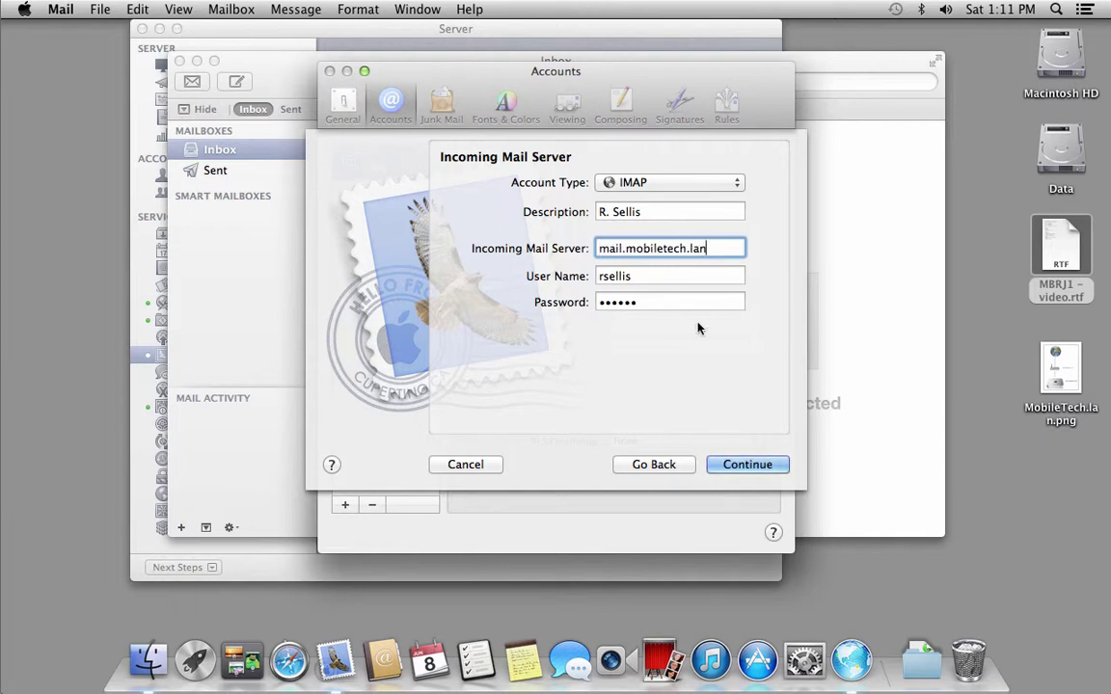
click(748, 470)
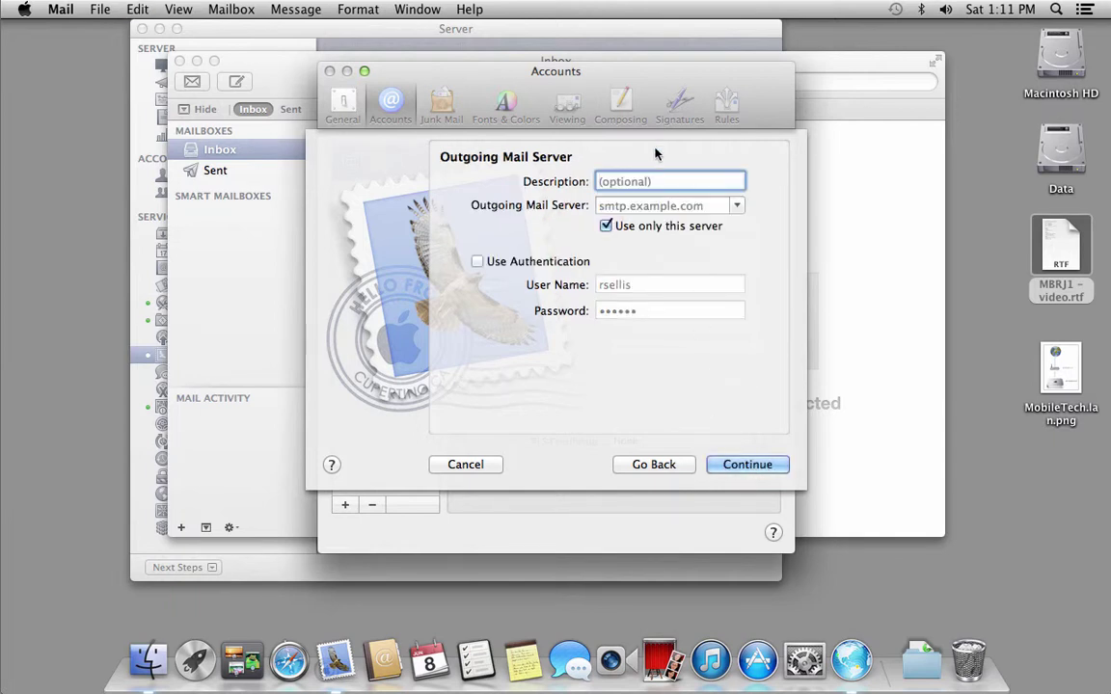
Set the outgoing server to mail.mobiletech.lan with authentication on and create the second account.
click(640, 206)
text(mail.mobiletech.lan)
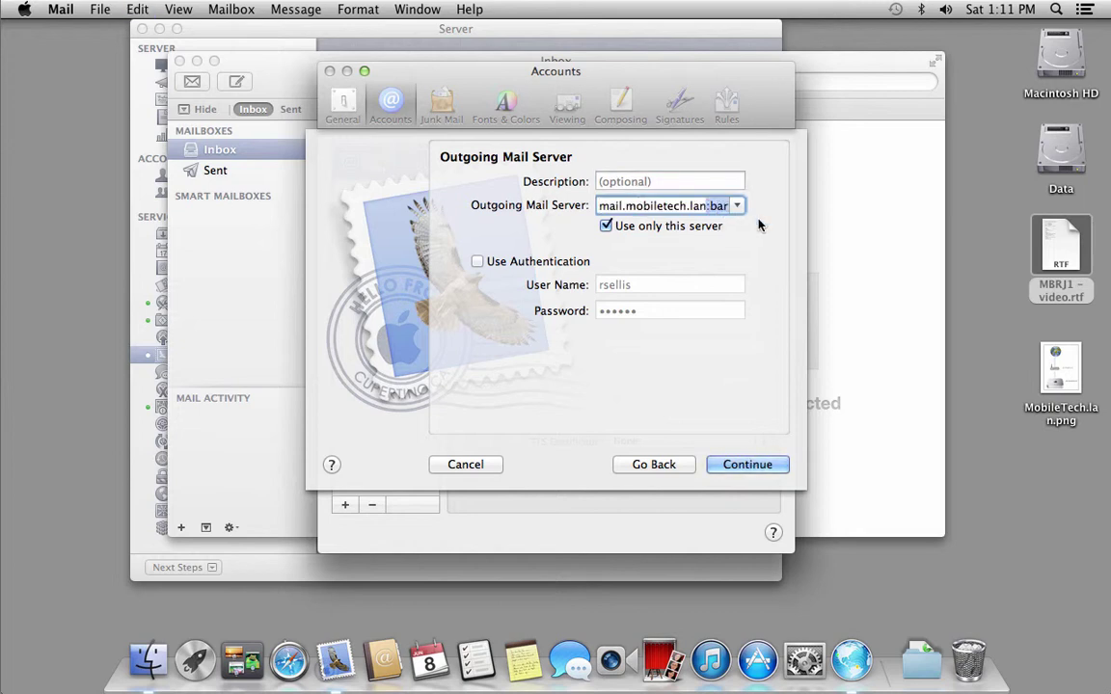
click(708, 206)
key(Delete)
key(Delete)
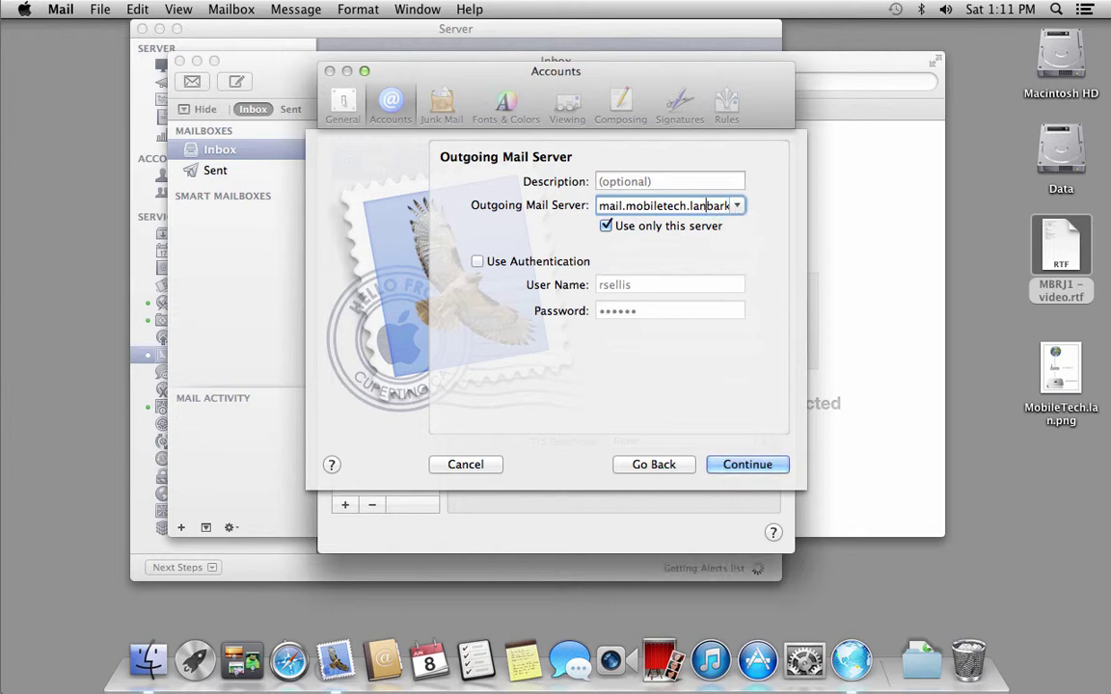
key(Delete)
key(Delete)
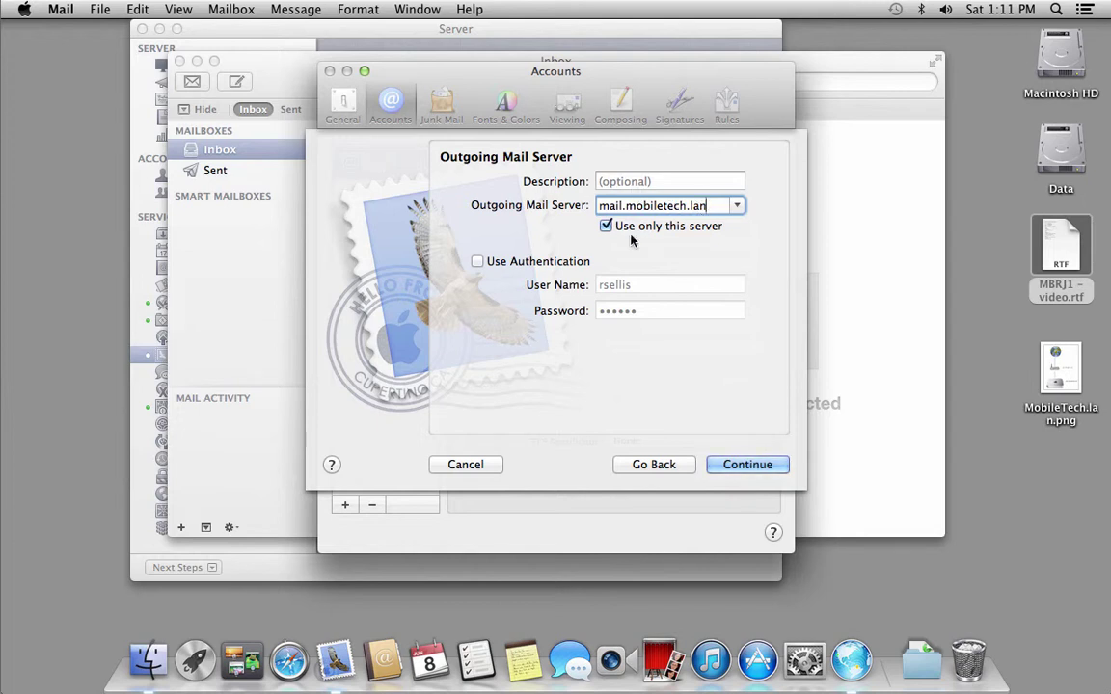
click(563, 265)
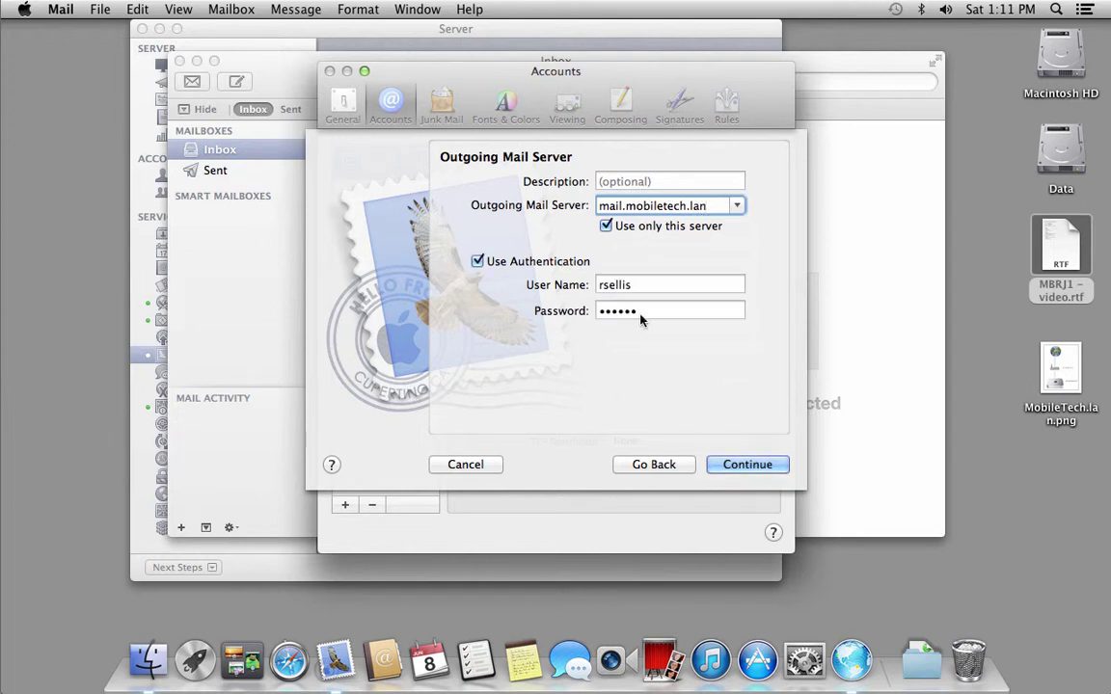
click(741, 465)
click(741, 465)
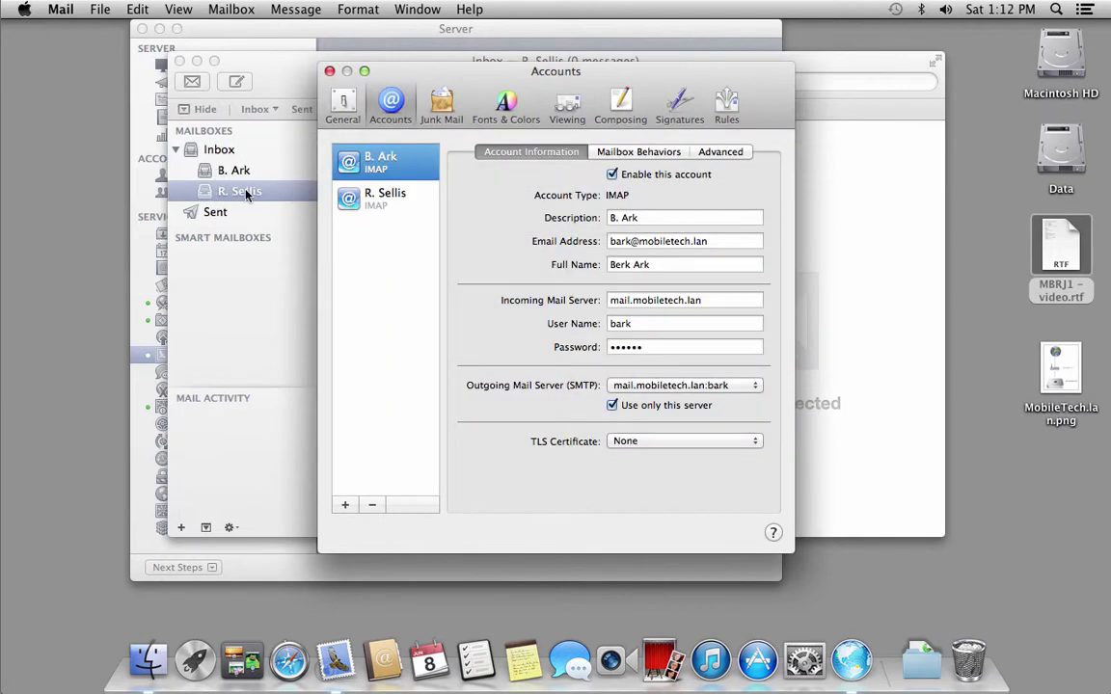
Send the first account a message with subject Mailserver and body Welkom.
click(329, 70)
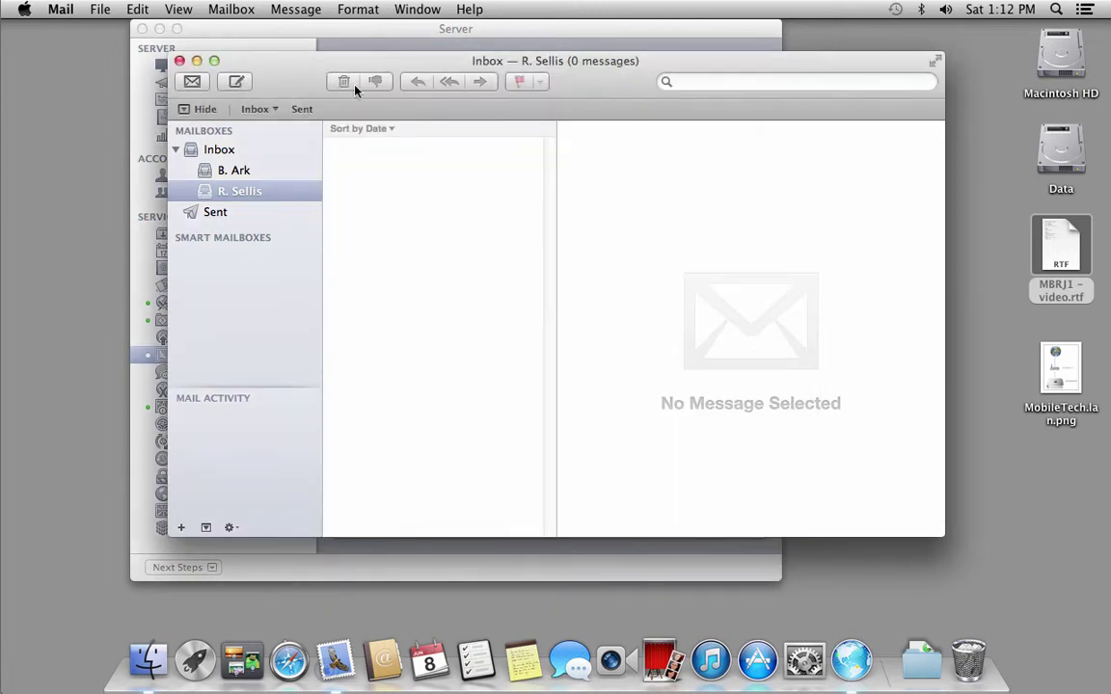
drag(294, 80, 321, 82)
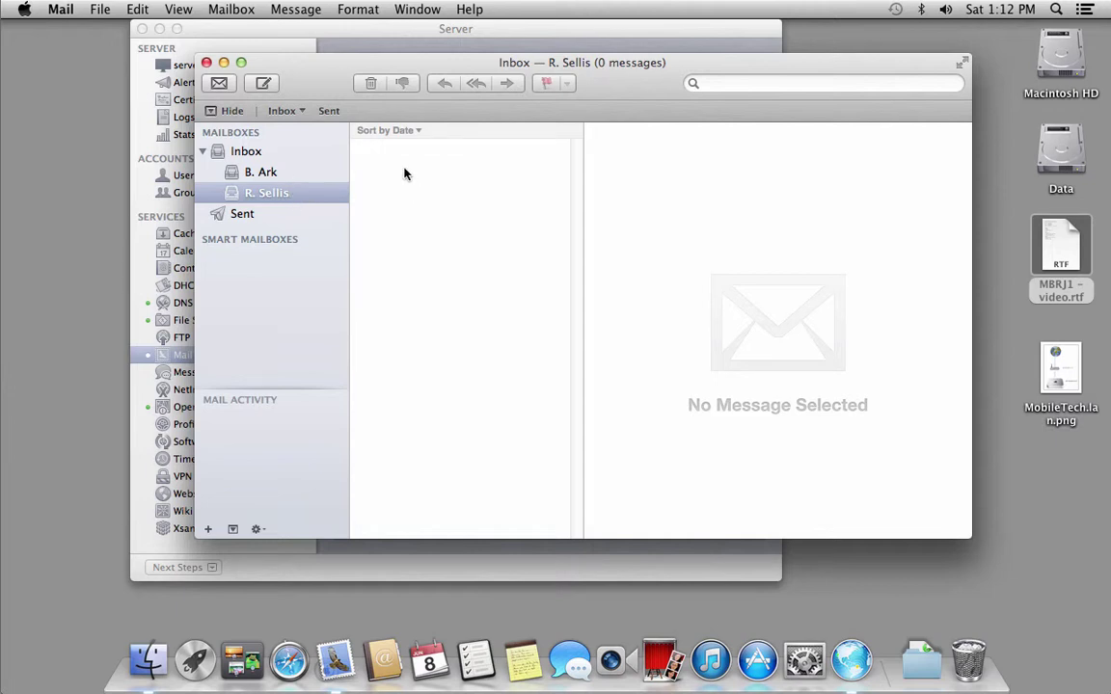
click(263, 84)
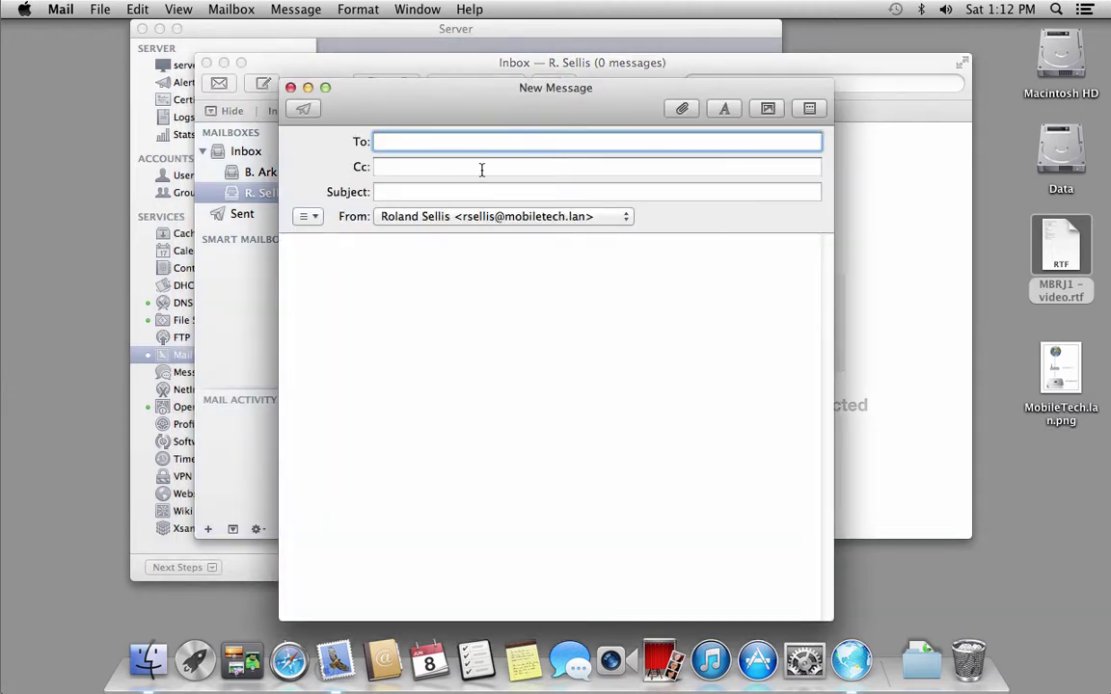
text(b)
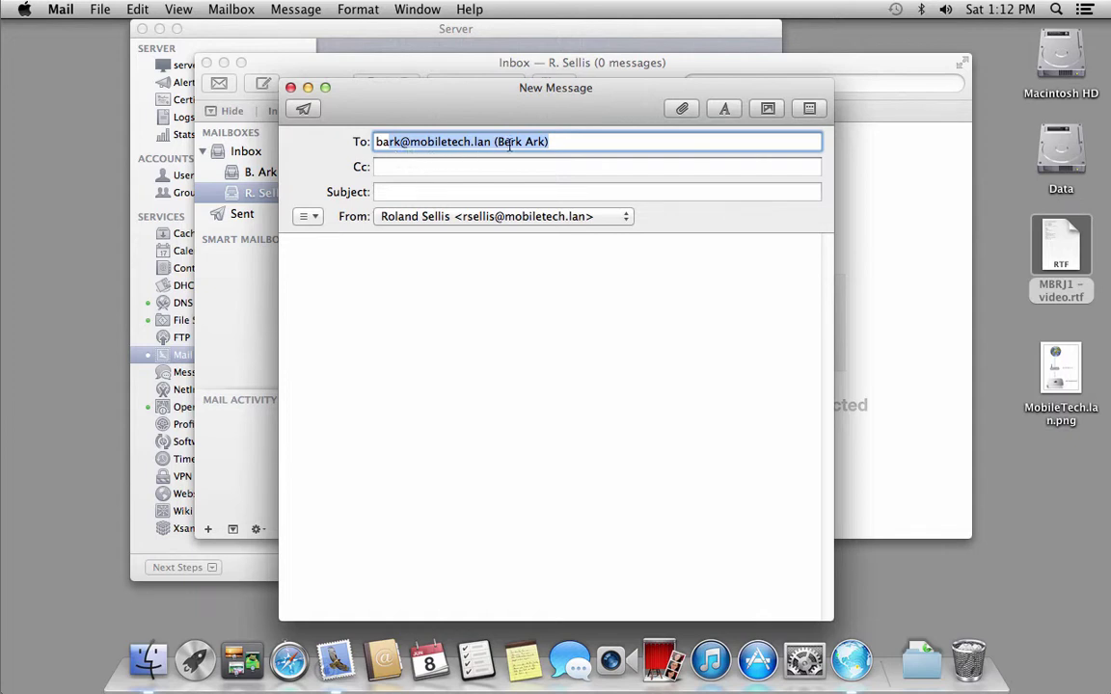
click(491, 190)
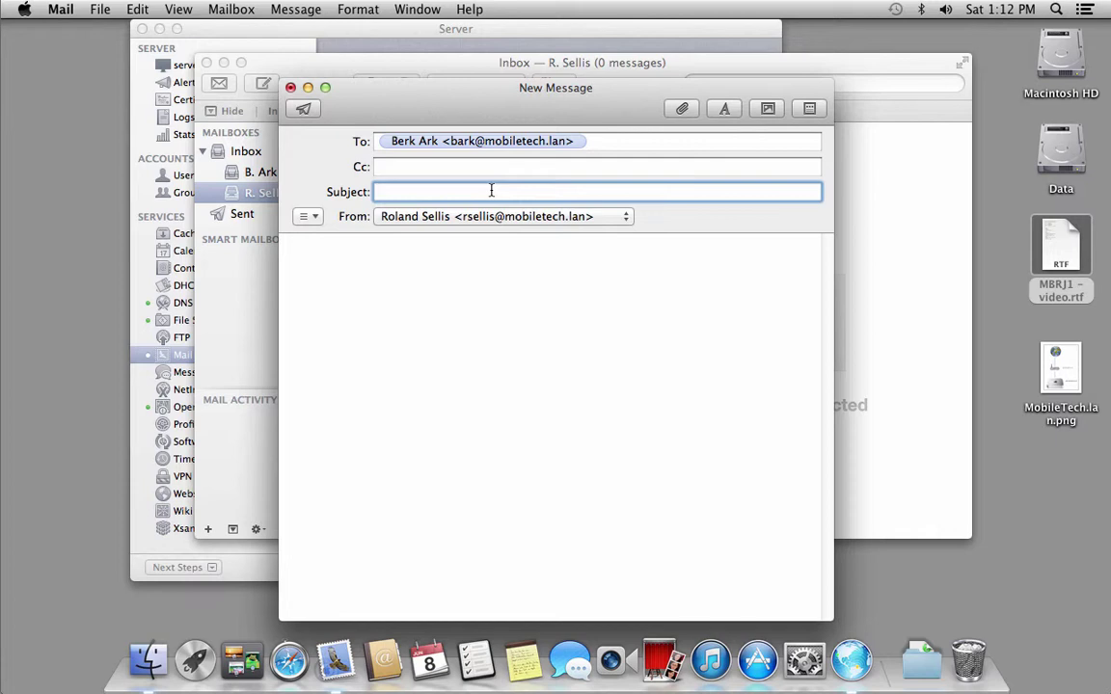
text(Mailserver)
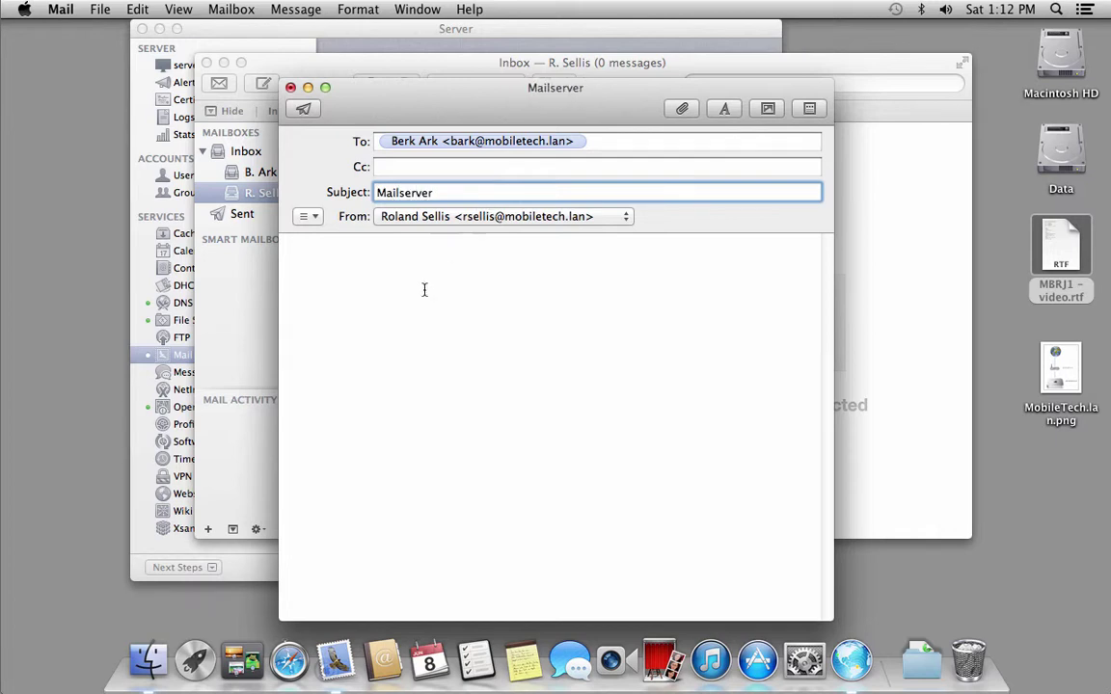
click(424, 289)
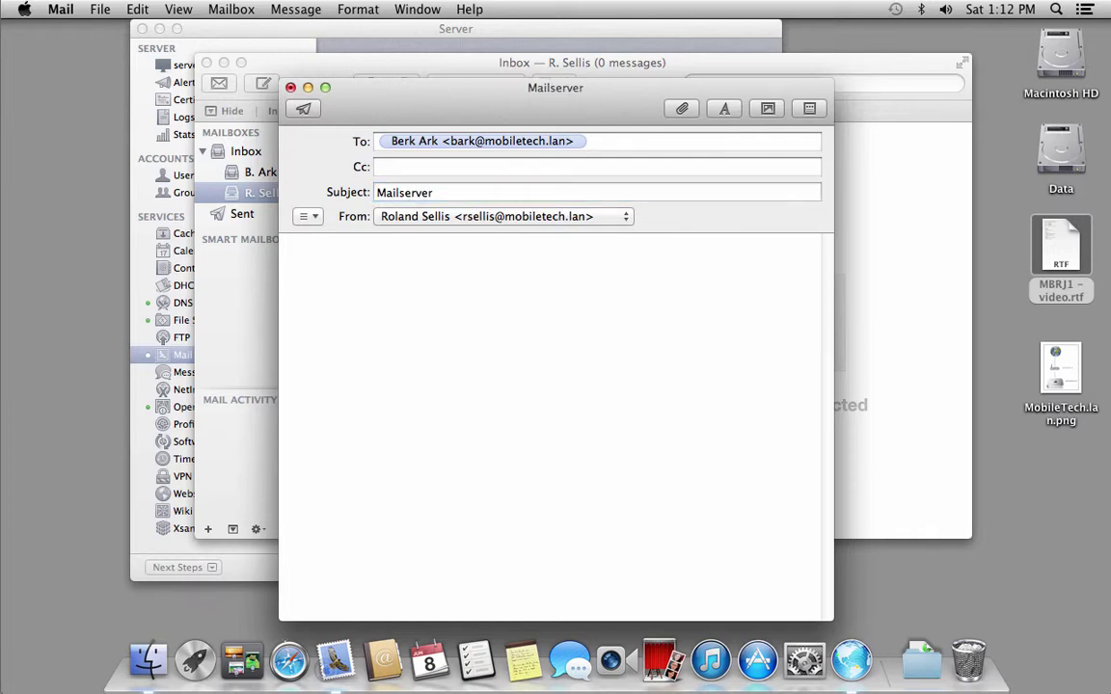
text(Welkom)
click(305, 110)
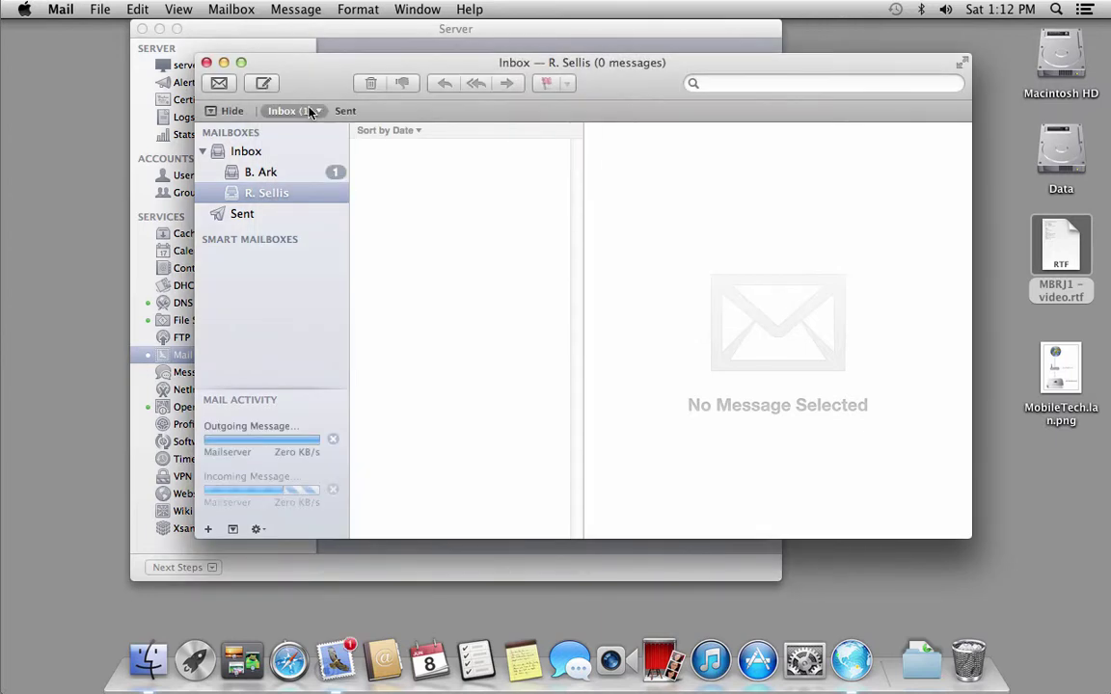
Open the received Mailserver message in the receiving inbox and send the reply Bedankt.
click(274, 174)
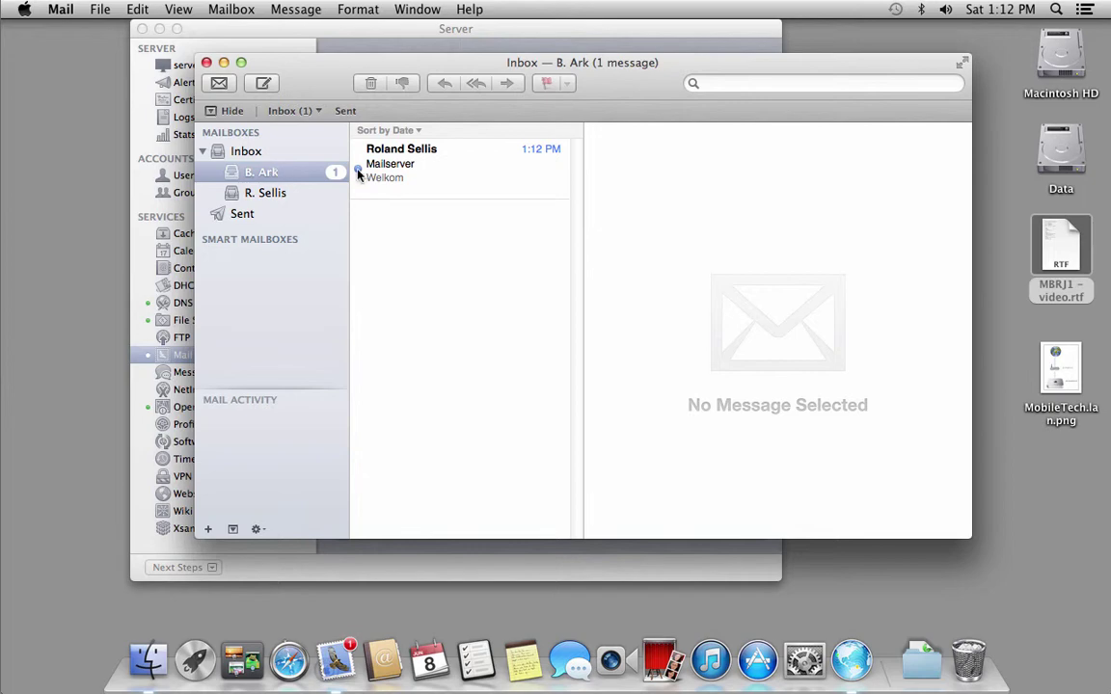
click(379, 173)
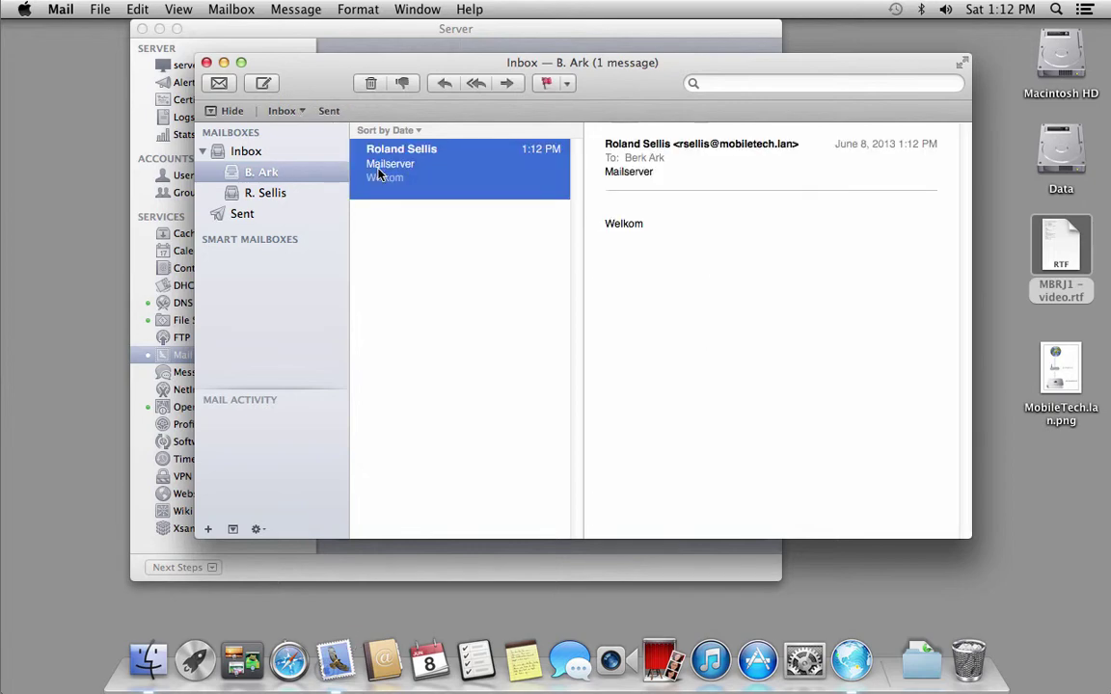
click(442, 85)
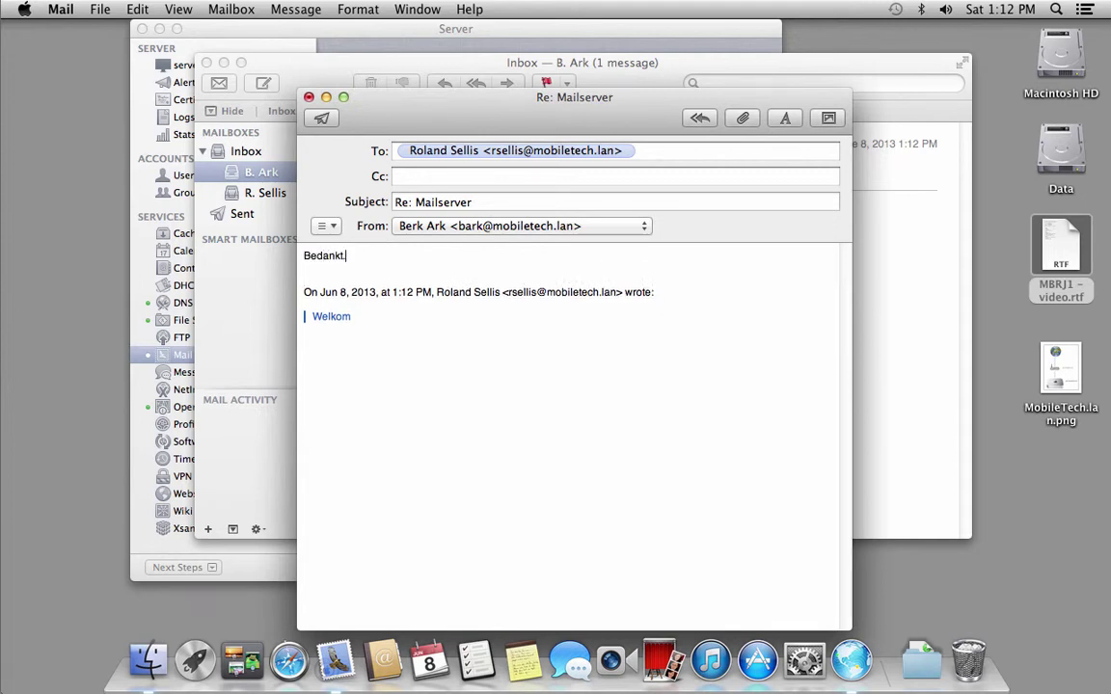
click(322, 116)
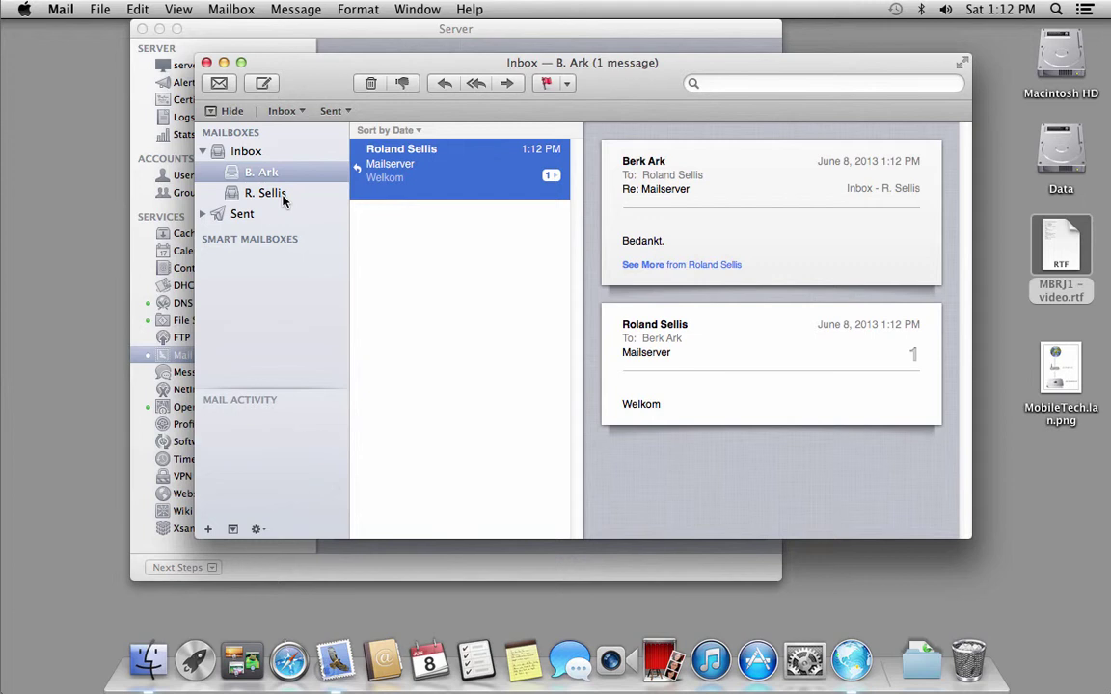
Check both accounts' inboxes to confirm the Re: Mailserver reply arrived.
click(266, 194)
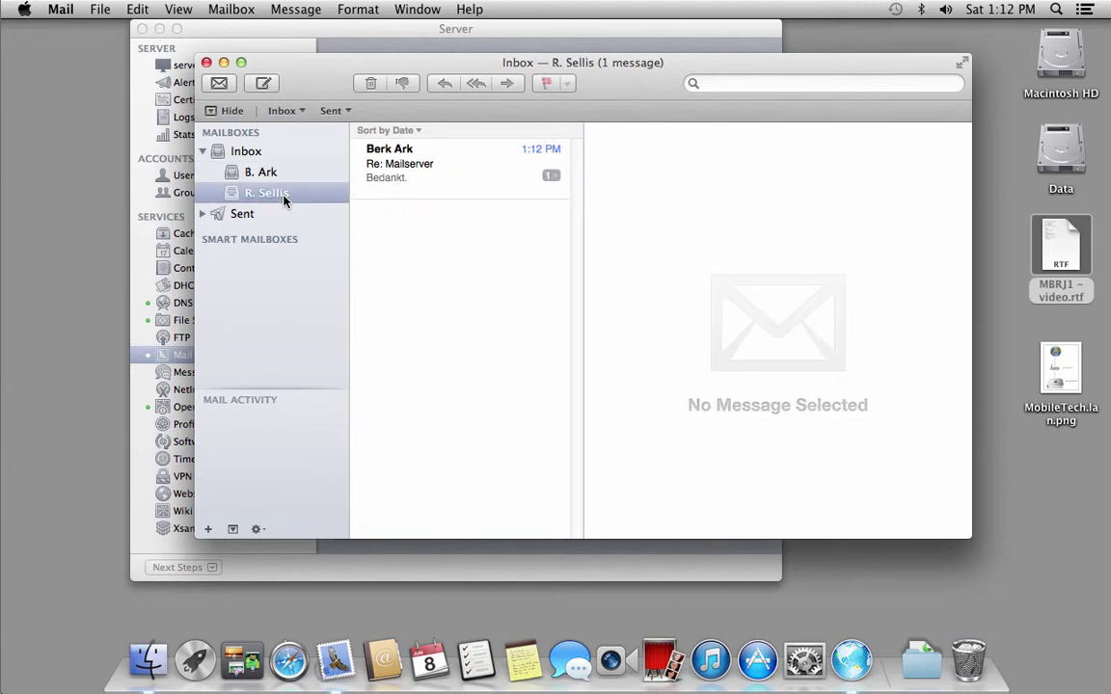
click(419, 170)
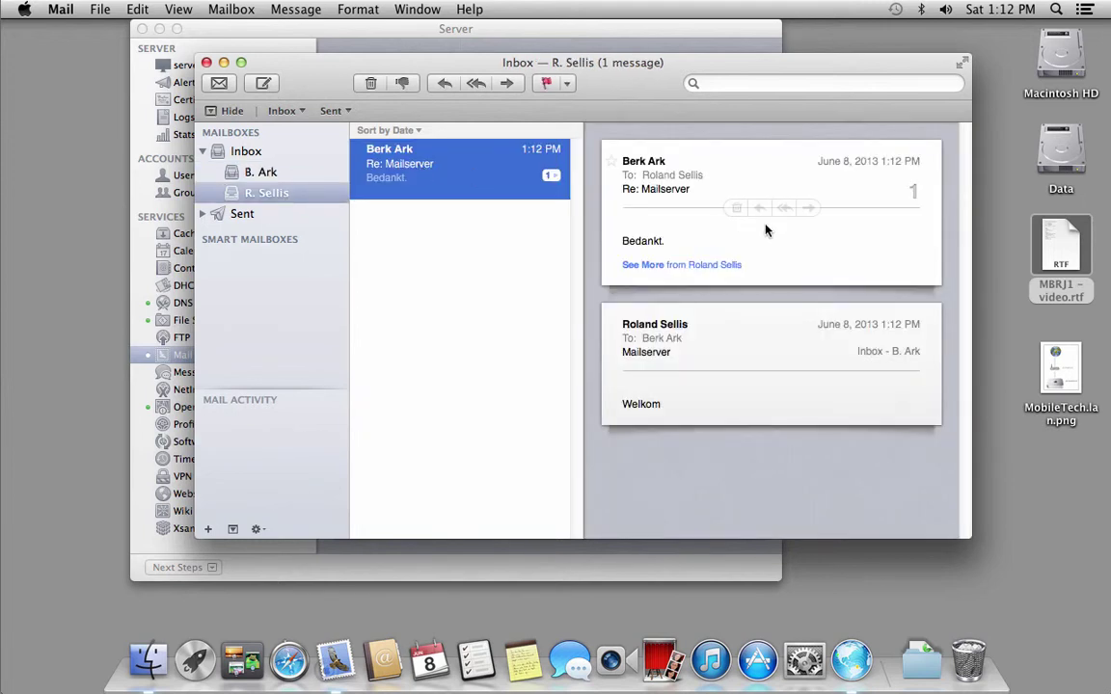
click(253, 173)
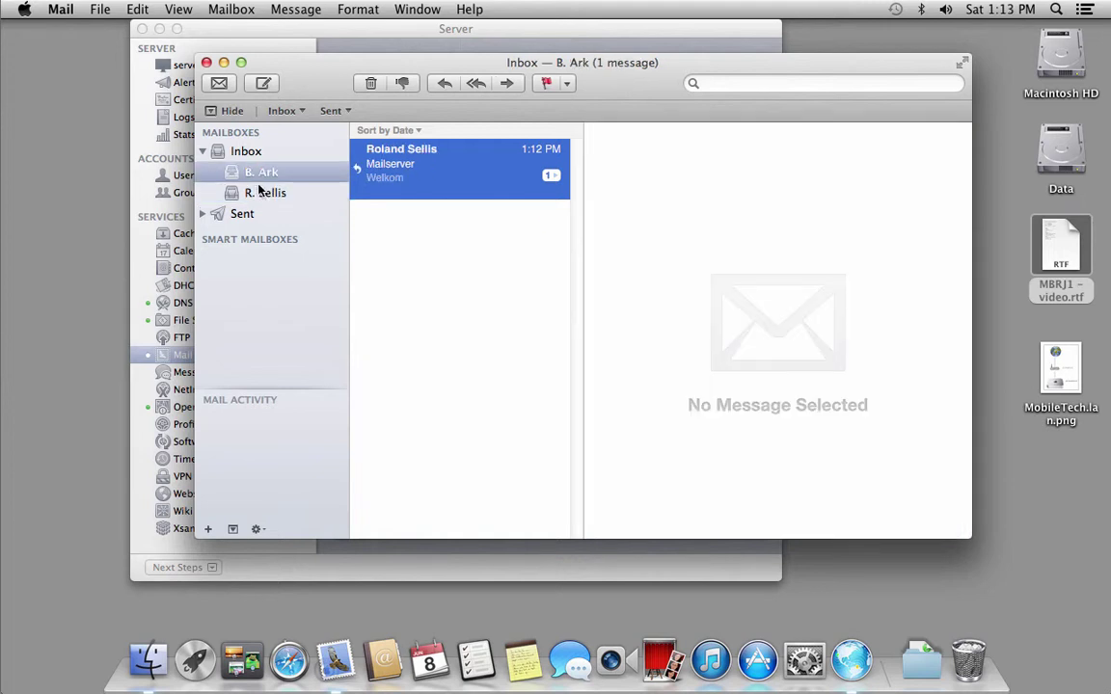
click(259, 194)
click(258, 173)
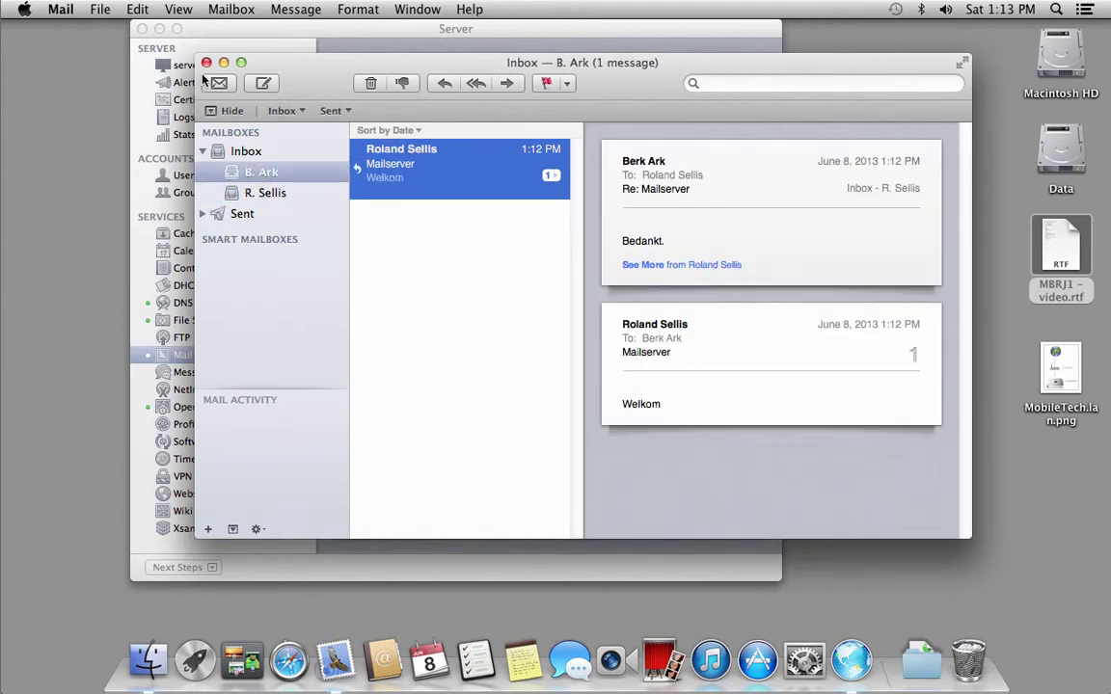
Close the viewer, quit Mail, and open MBRJ1 – video.rtf.
key(super+w)
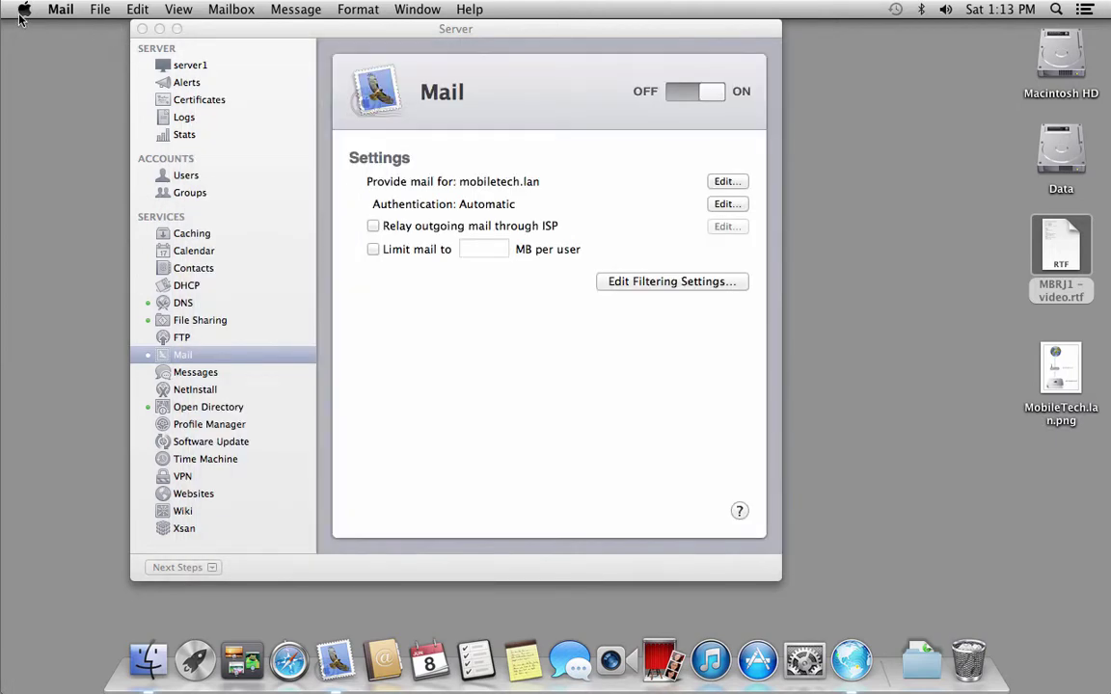
click(61, 9)
click(99, 189)
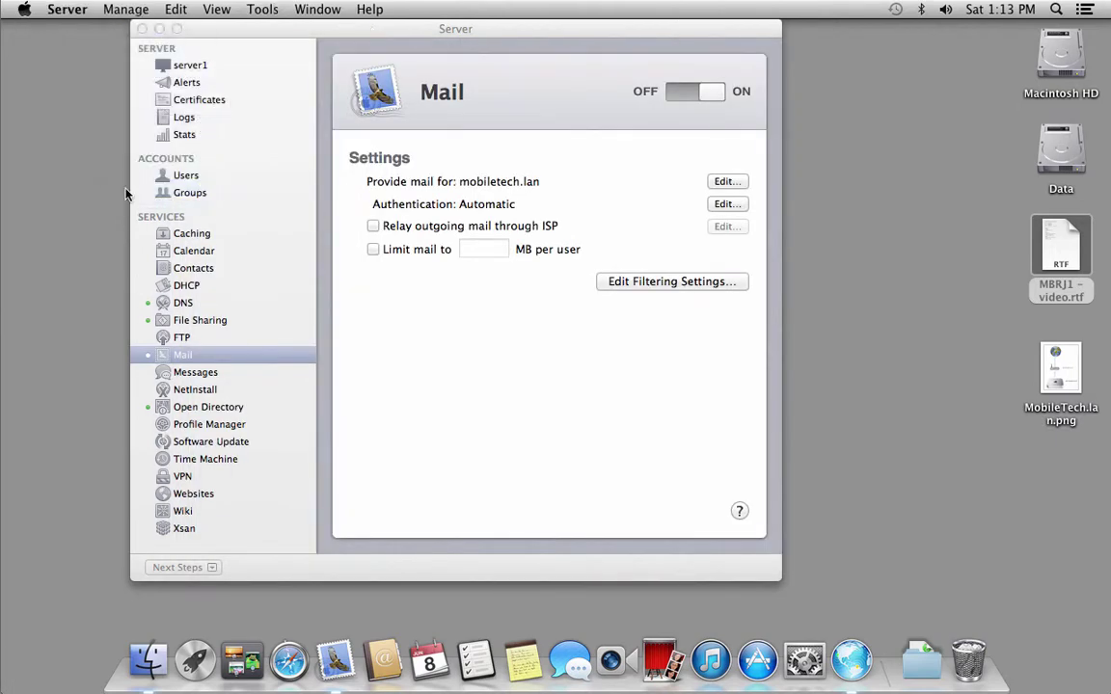
double_click(1059, 250)
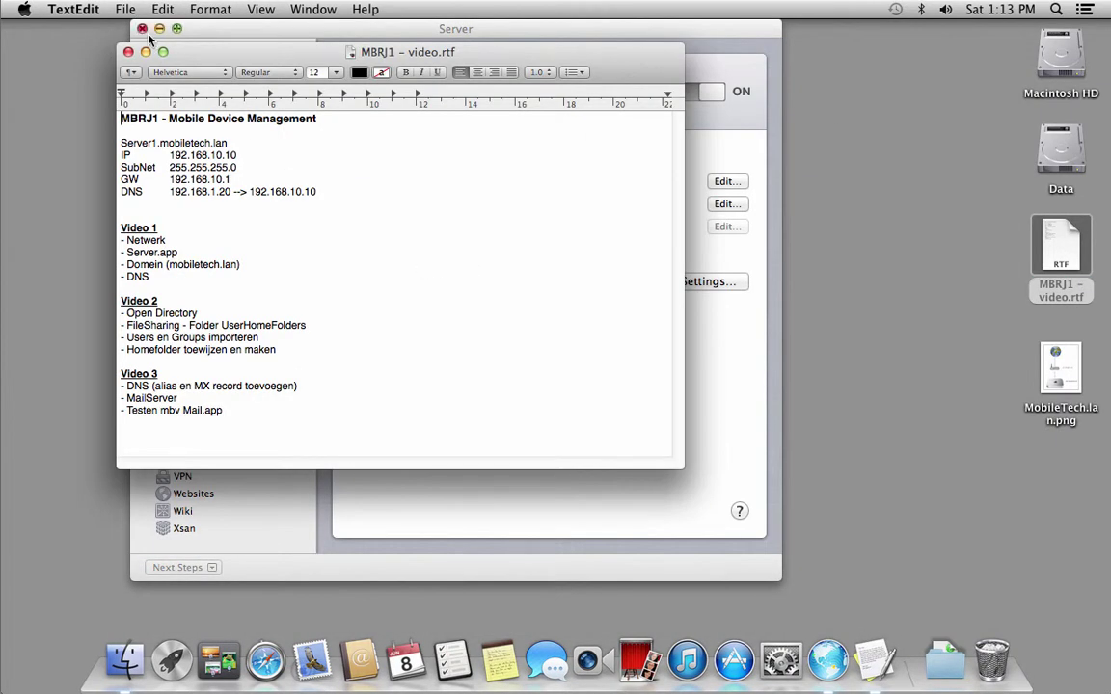
Close the Server window and select the Video 3 items: DNS, MailServer, Testen mbv Mail.app.
click(142, 30)
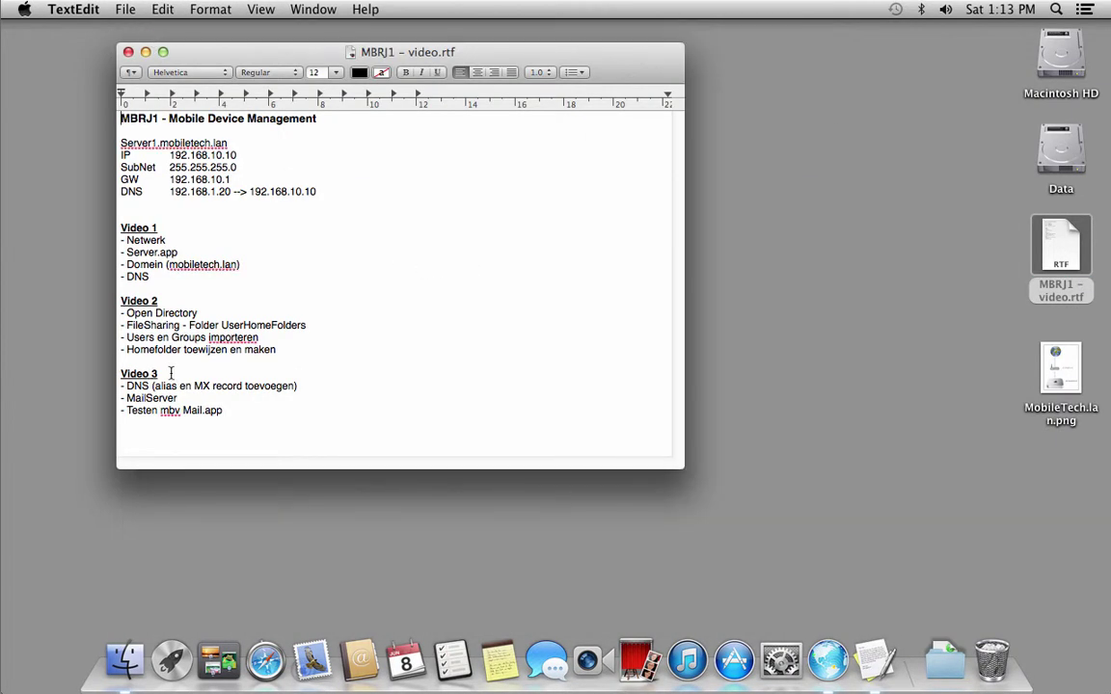
drag(126, 386, 150, 387)
drag(178, 398, 129, 401)
drag(126, 411, 230, 415)
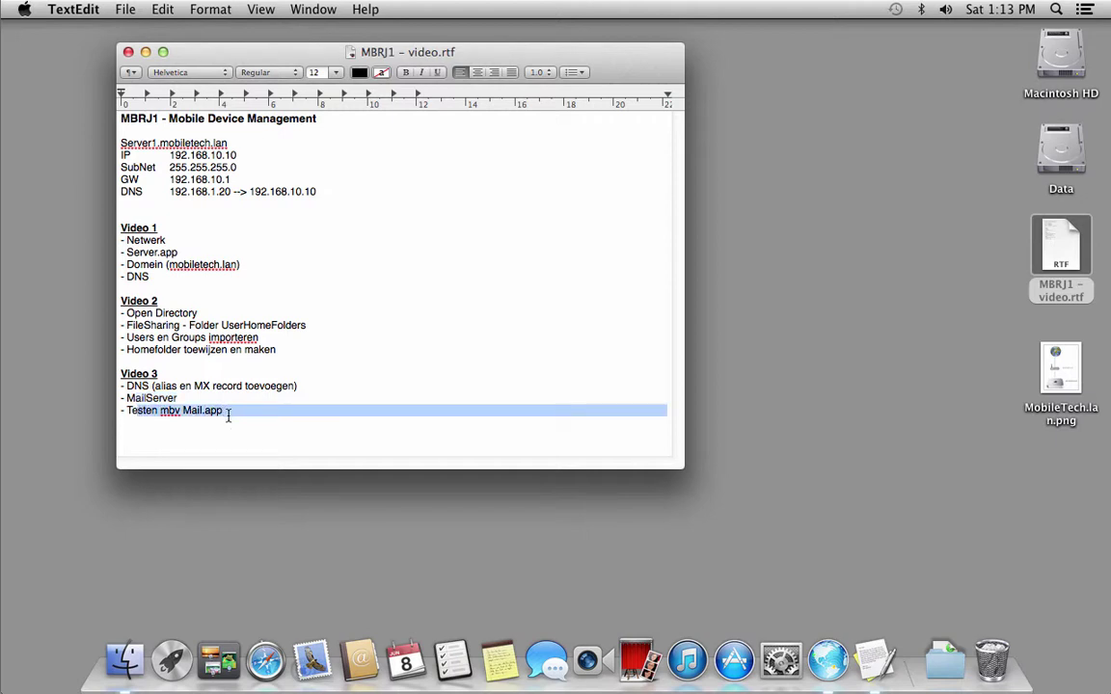